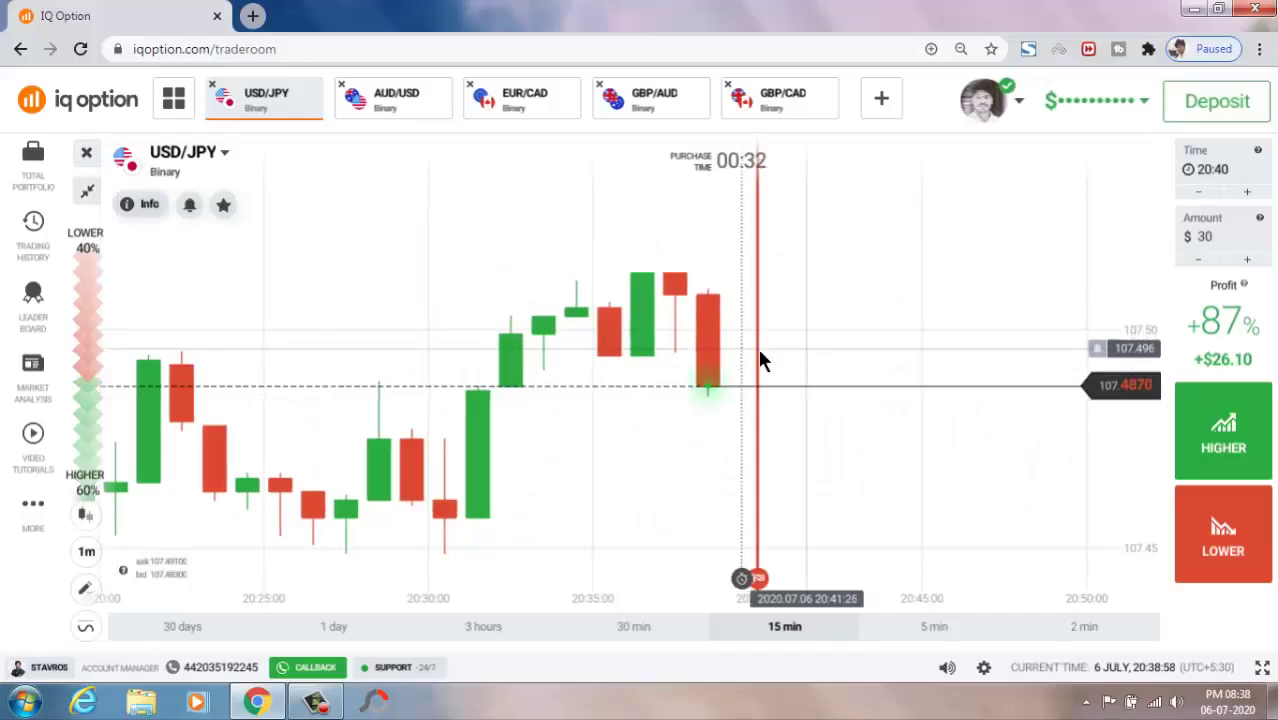
Buy a $30 Higher option on USD/JPY with the 20:40 expiration
scroll(906, 340, down, 3)
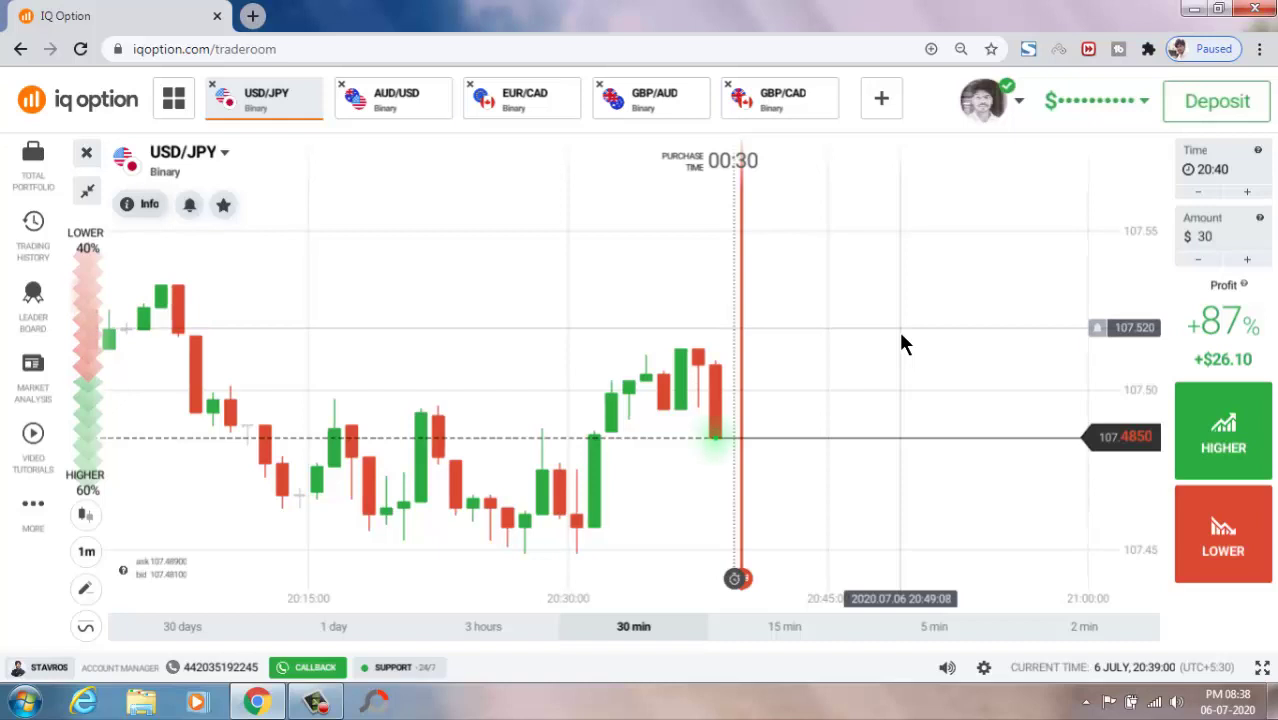
scroll(897, 343, down, 2)
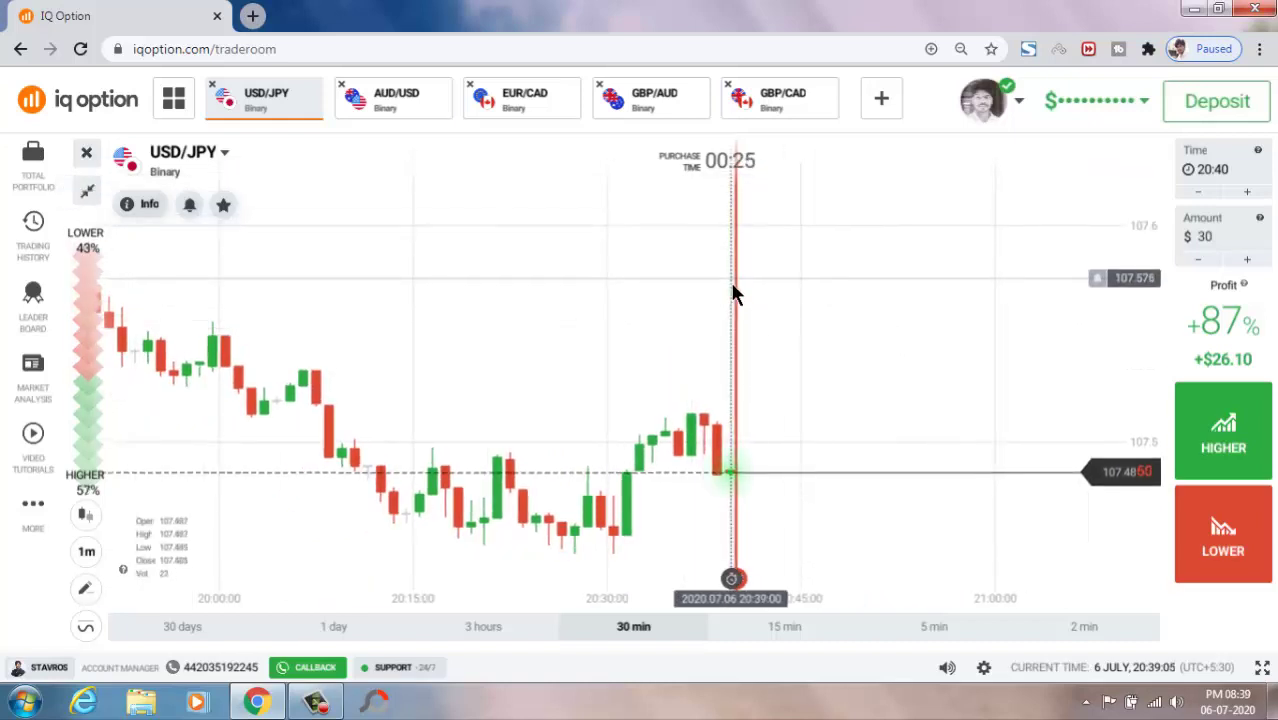
scroll(536, 492, up, 2)
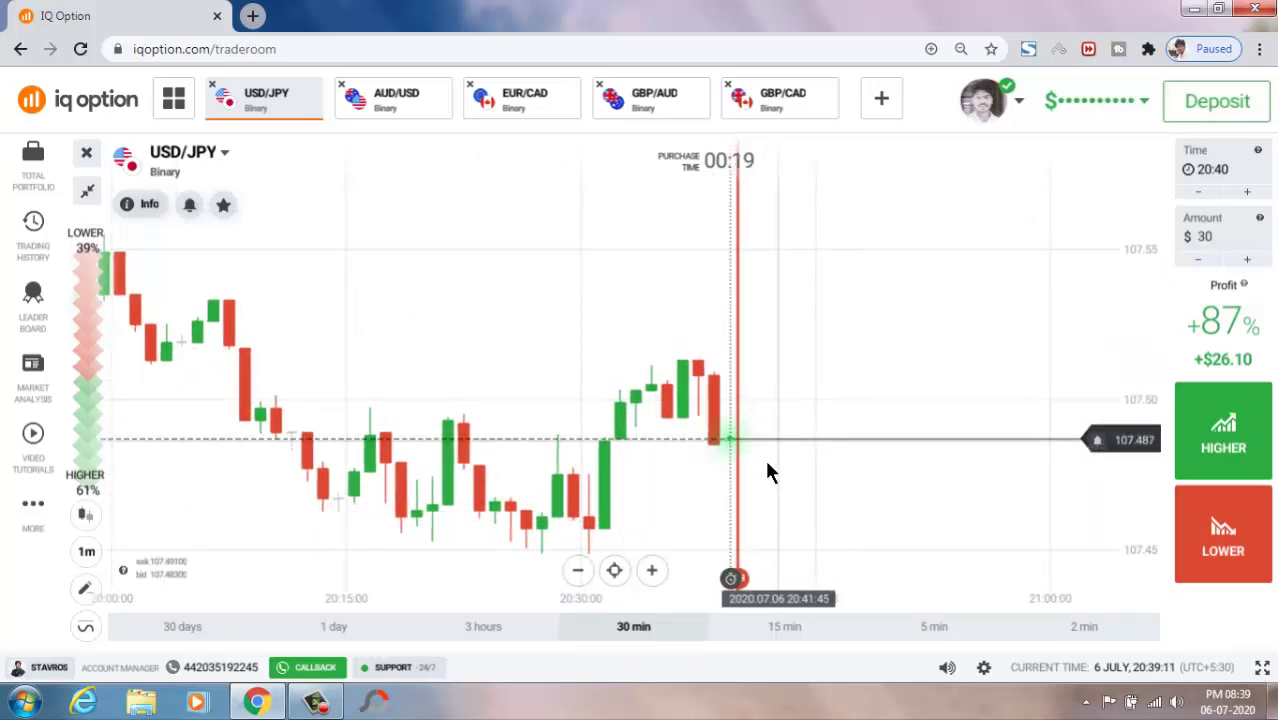
click(1238, 468)
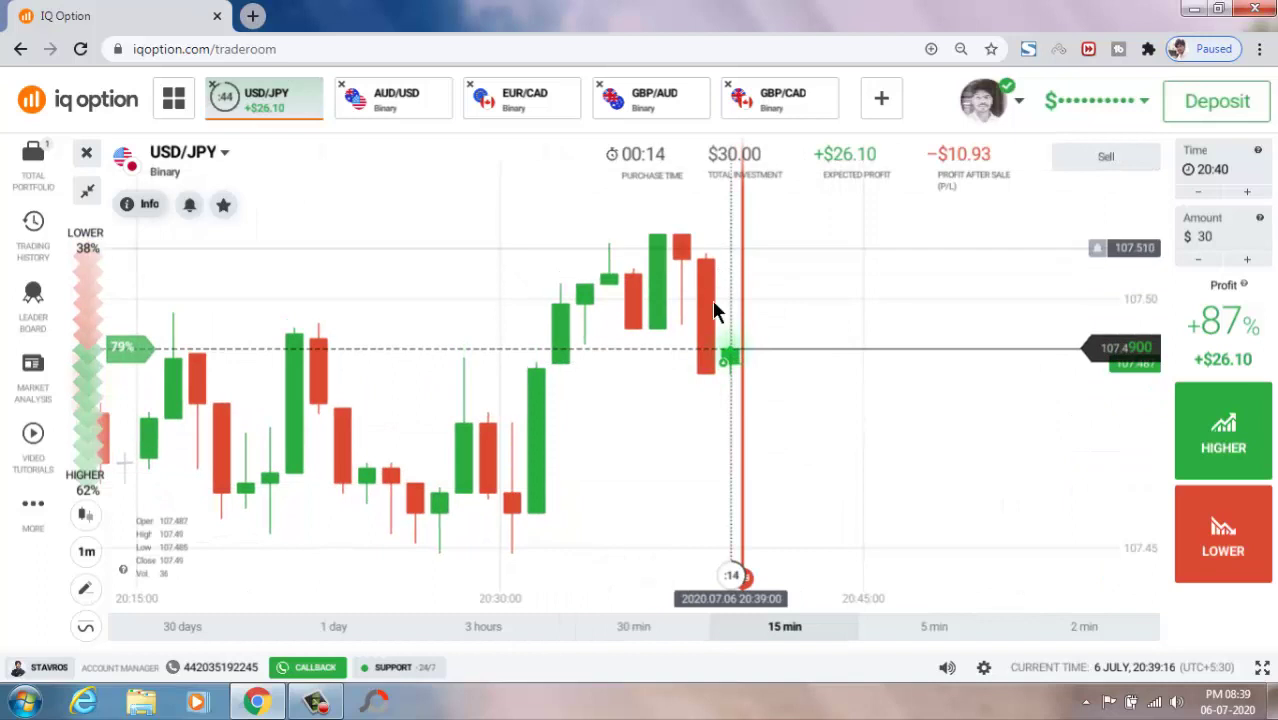
Draw a descending line on the USD/JPY chart from about 107.514 at 19:59:36 to about 107.467 at 20:58:38
scroll(731, 381, down, 2)
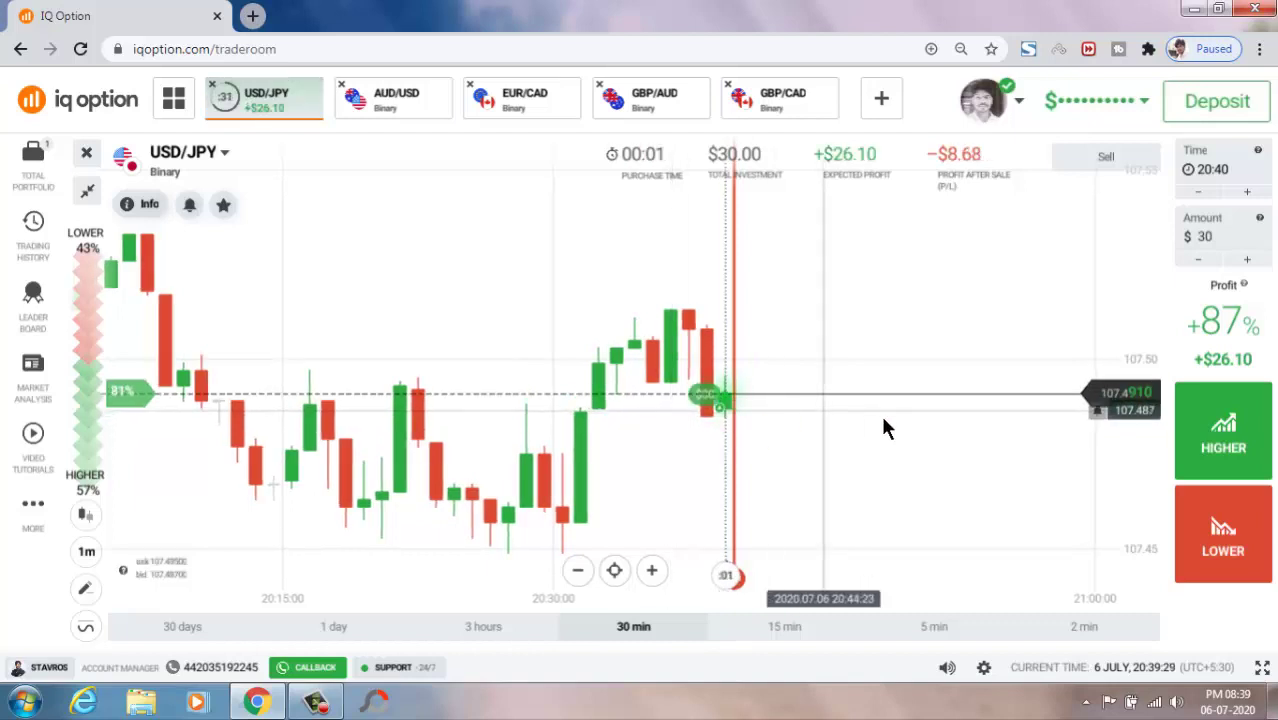
scroll(884, 413, down, 2)
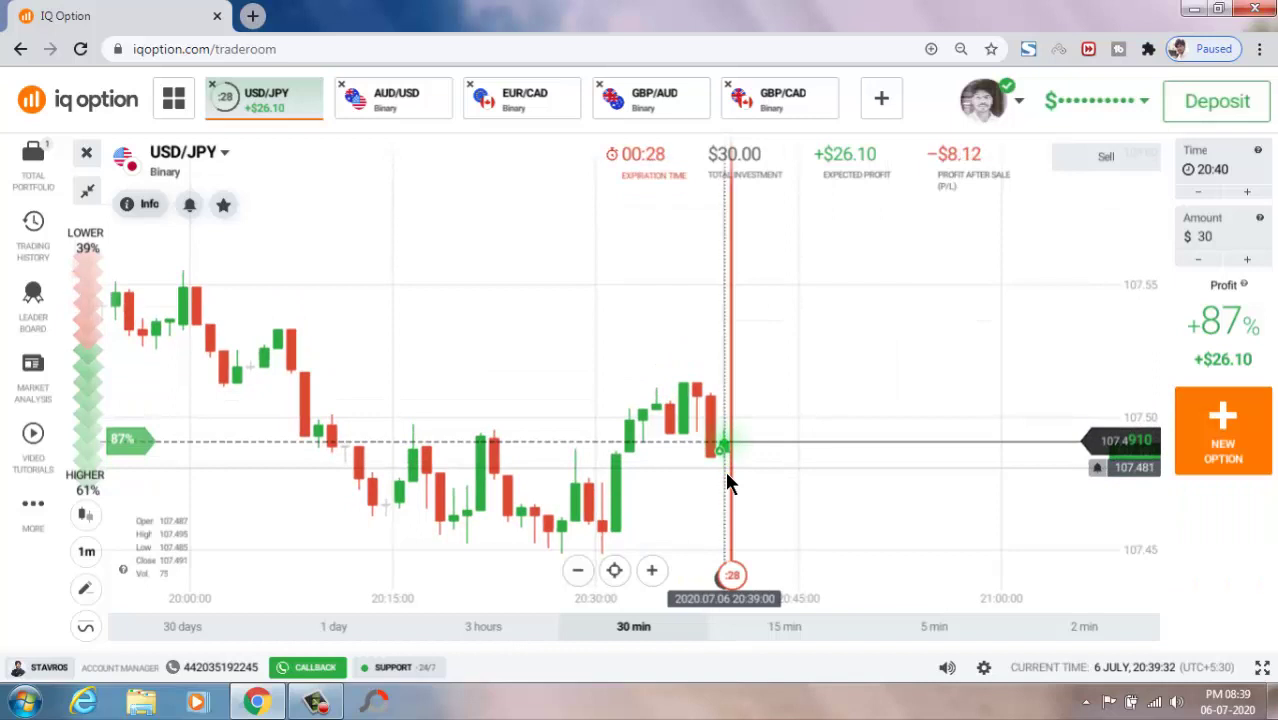
click(82, 592)
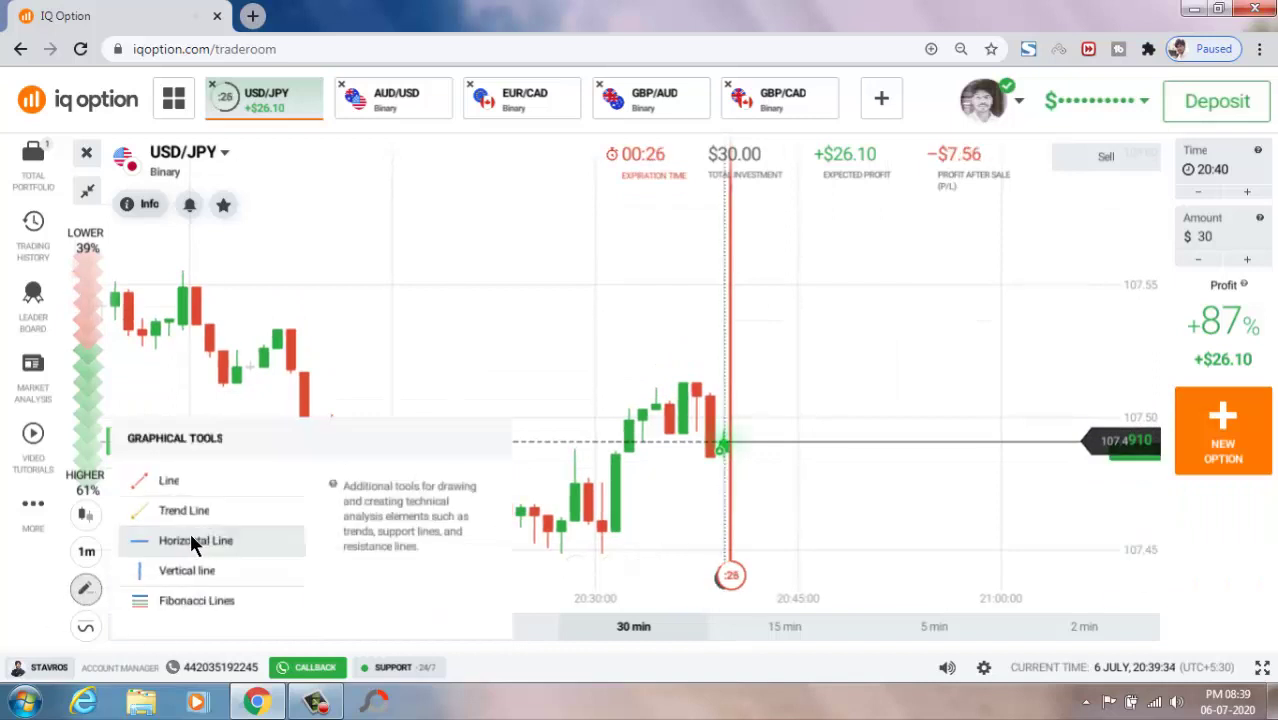
click(190, 533)
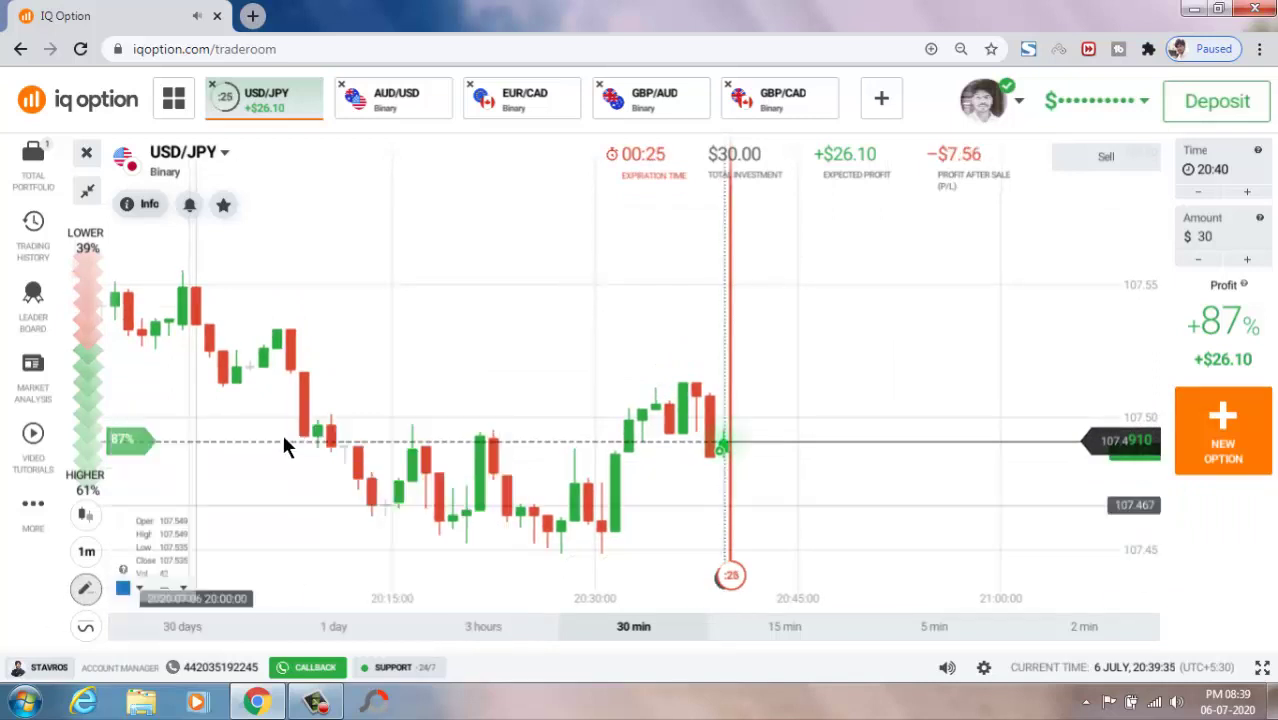
click(187, 382)
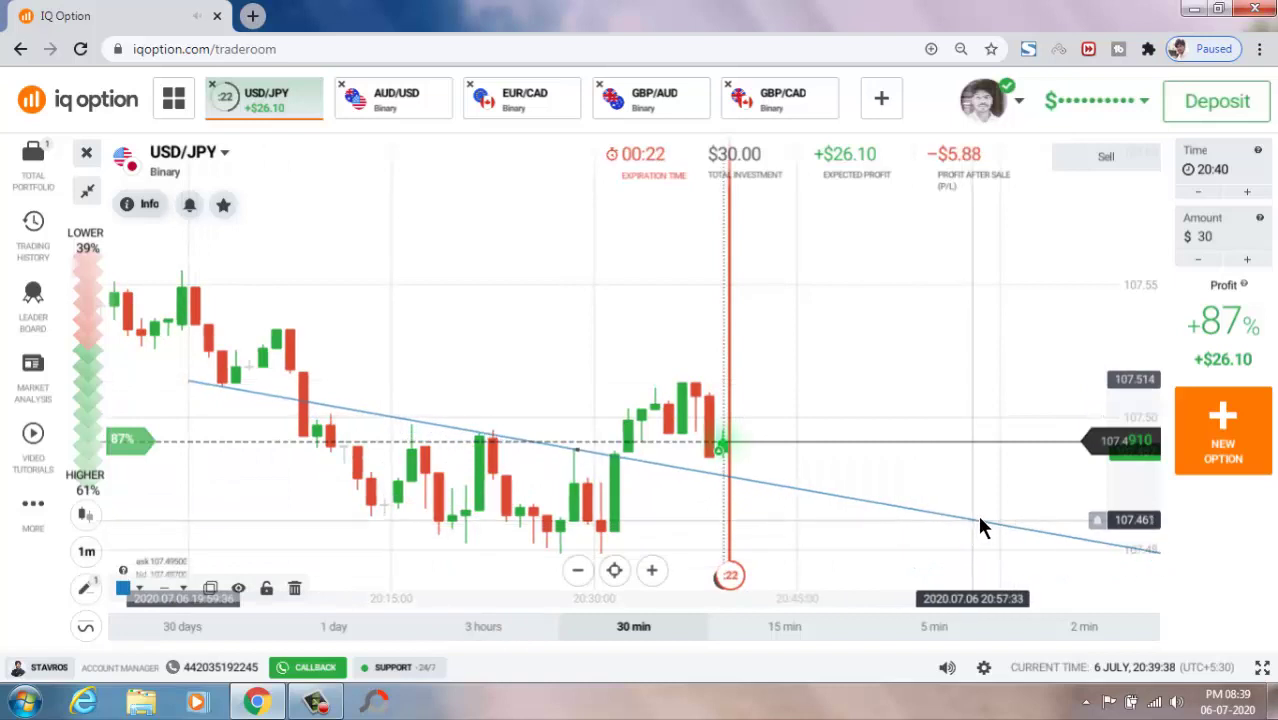
click(984, 512)
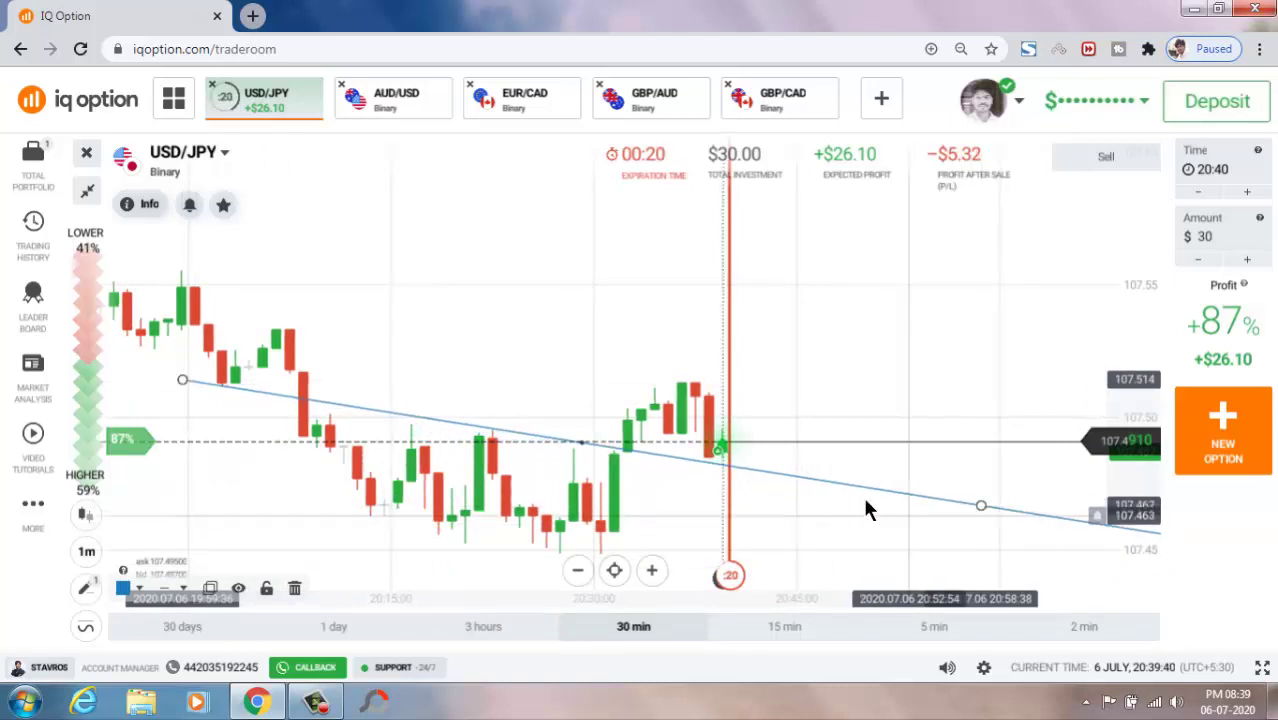
scroll(885, 490, down, 2)
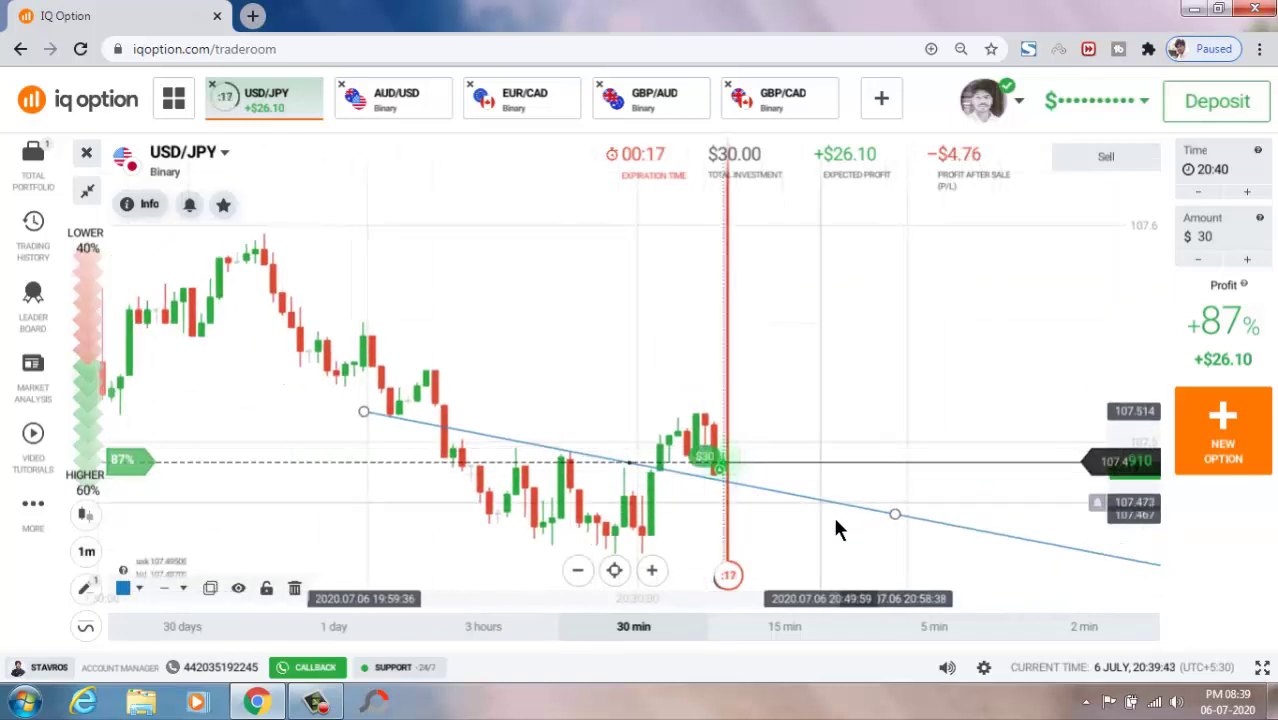
scroll(845, 530, up, 2)
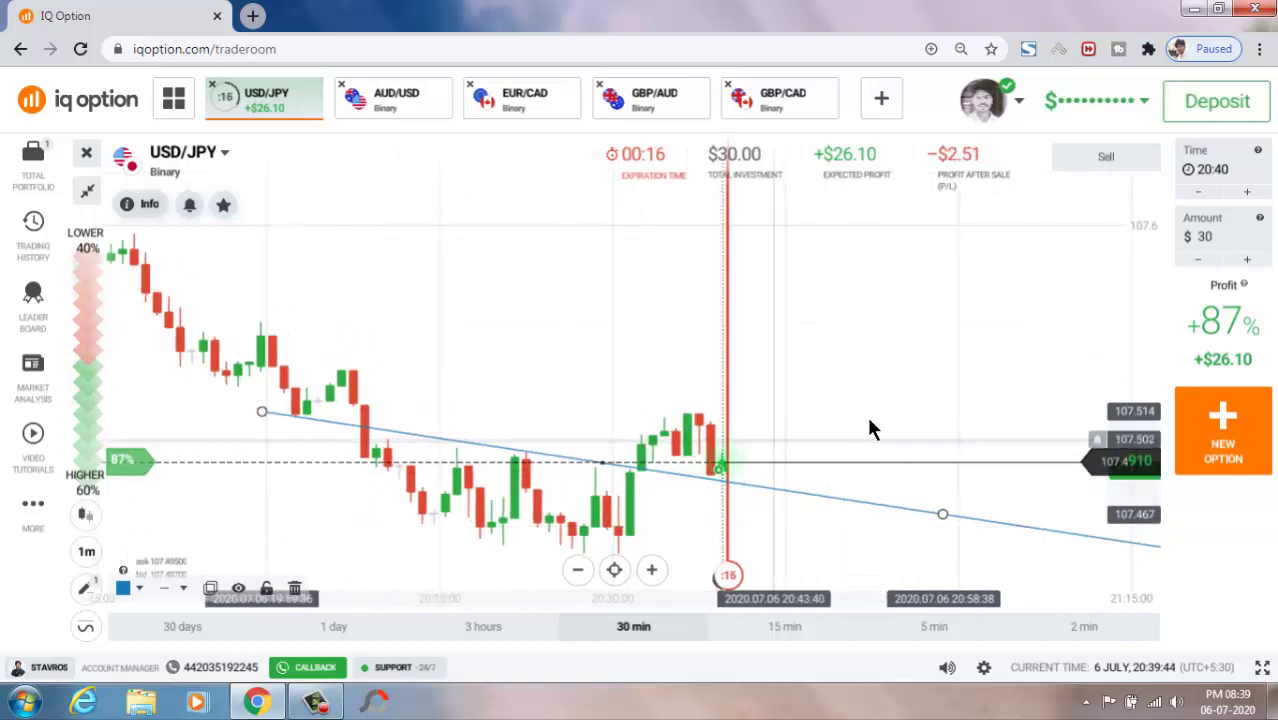
scroll(902, 390, up, 3)
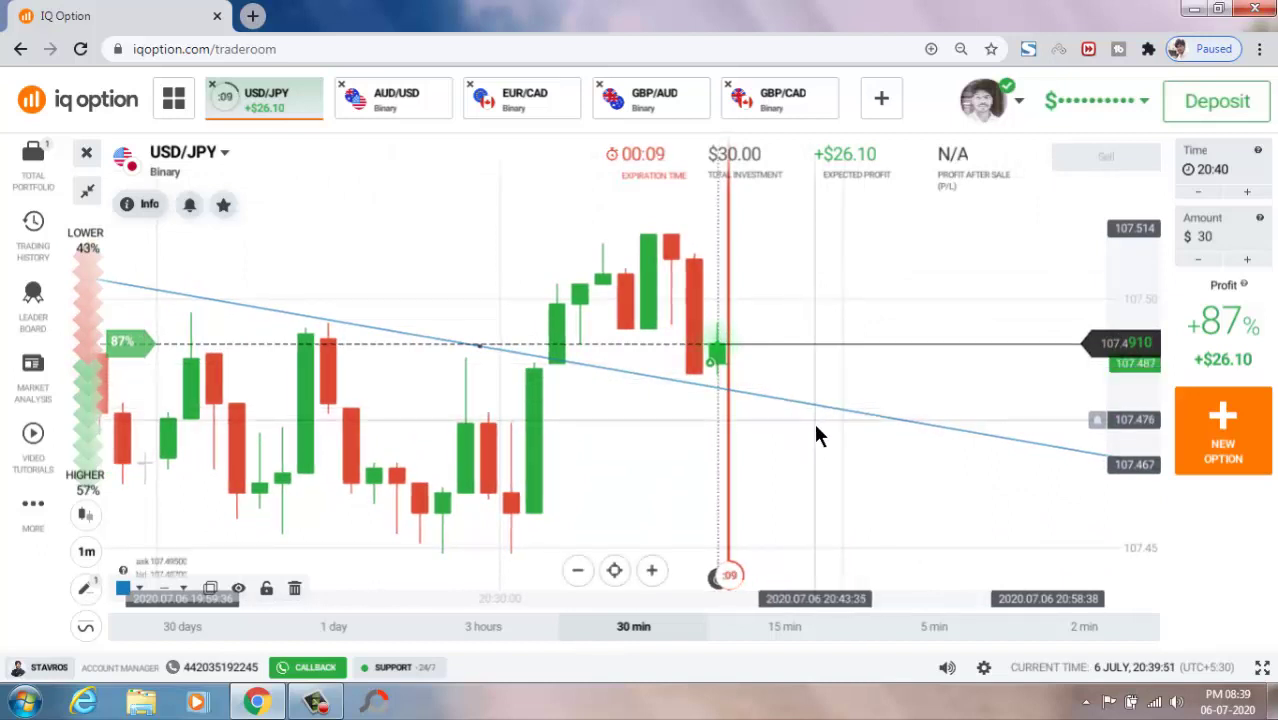
scroll(815, 502, up, 1)
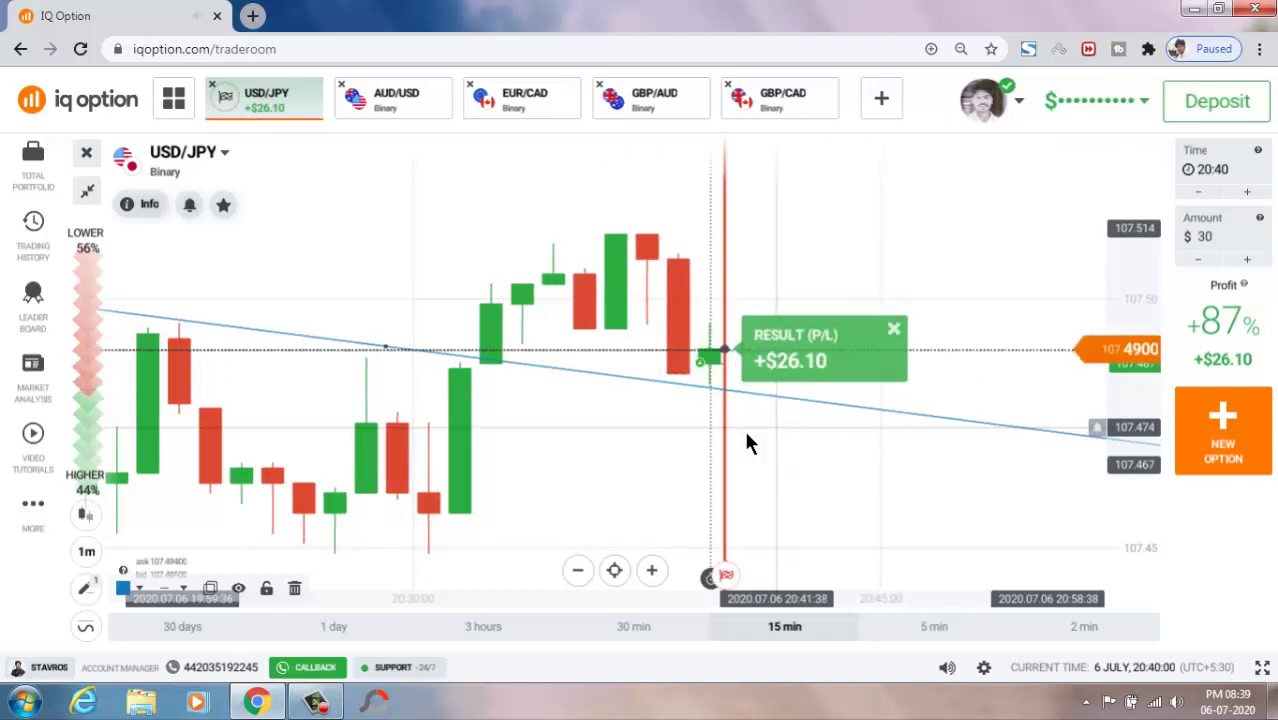
Open the AUD/USD chart and buy a $30 Lower option with the 20:41 expiration
click(393, 97)
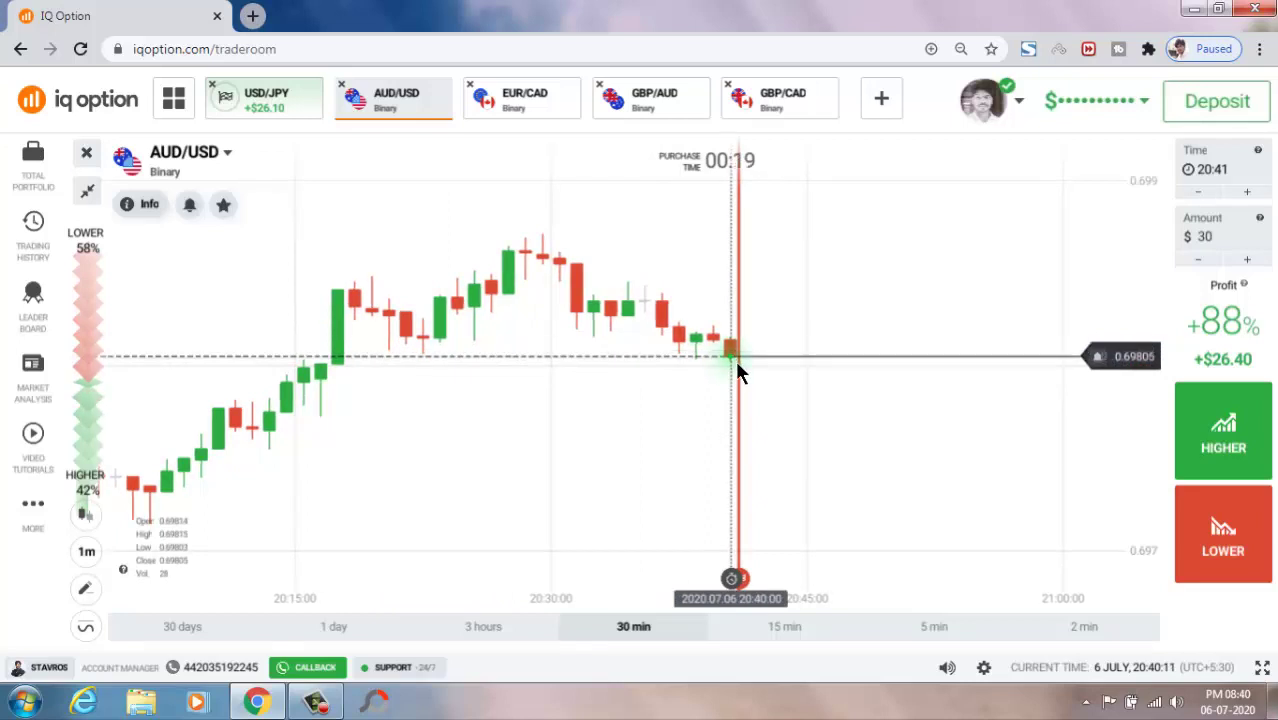
click(1184, 545)
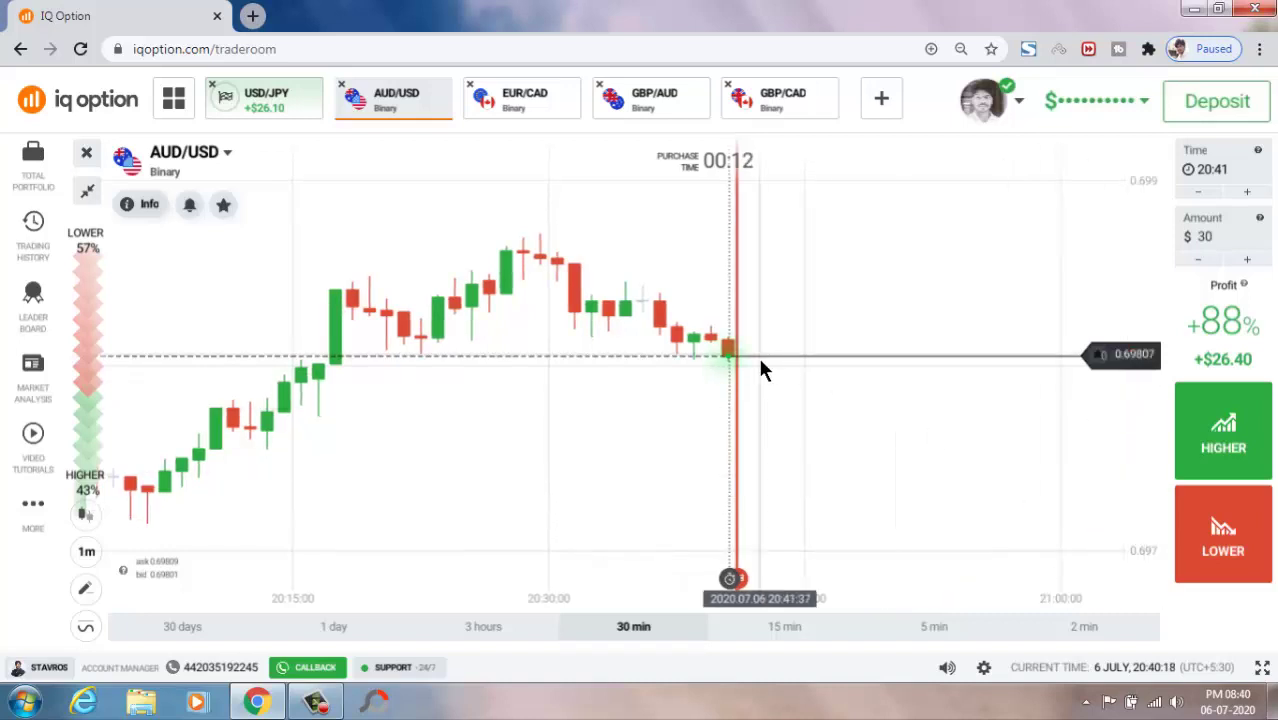
click(1233, 553)
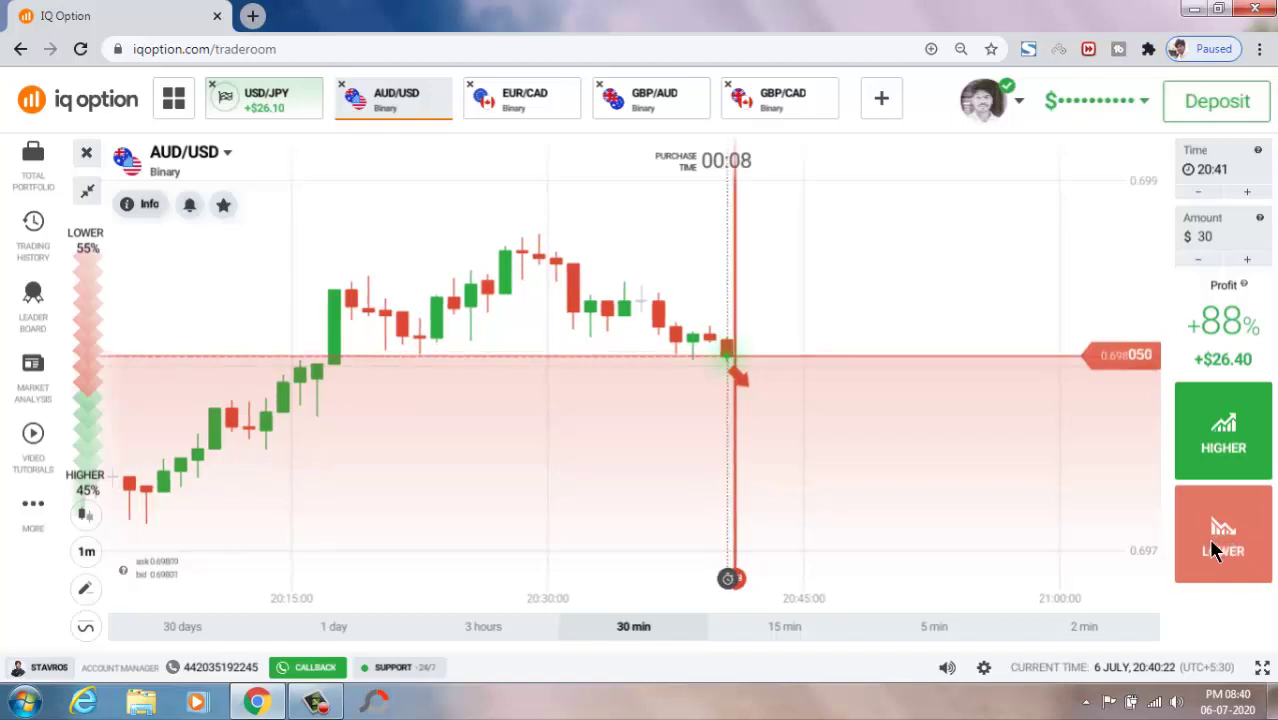
scroll(925, 499, up, 2)
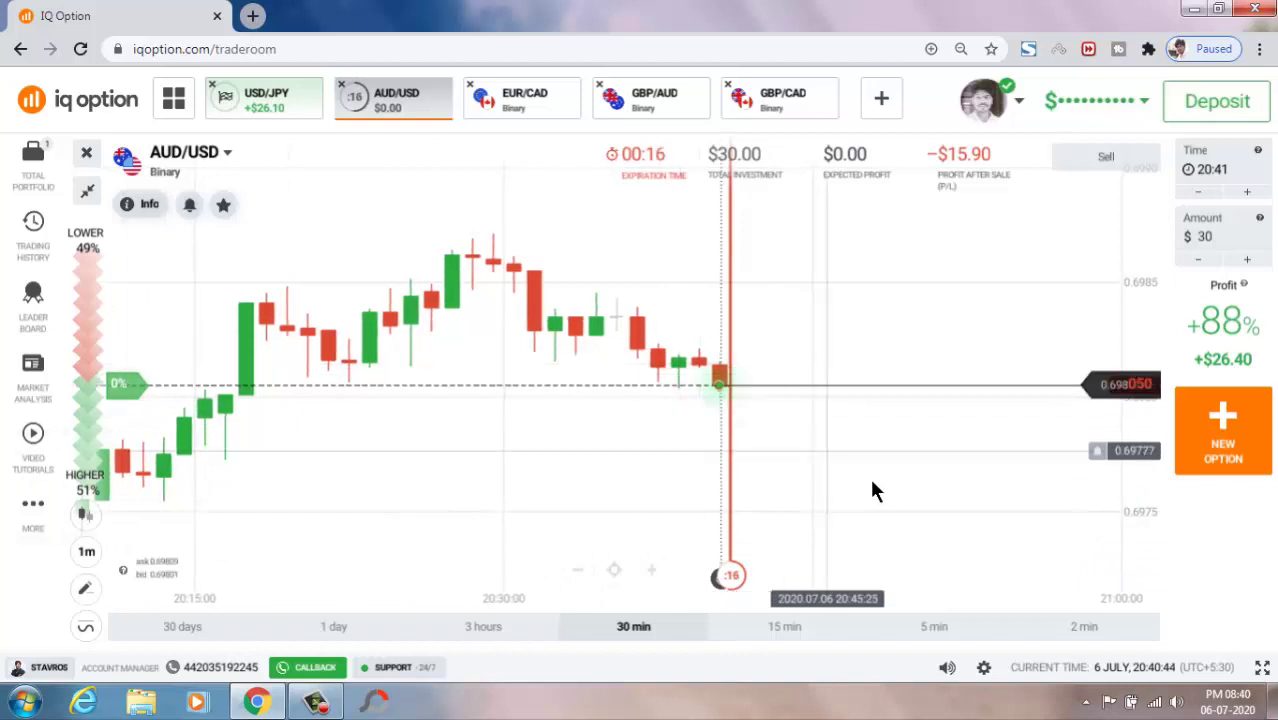
scroll(850, 490, up, 3)
scroll(789, 520, up, 3)
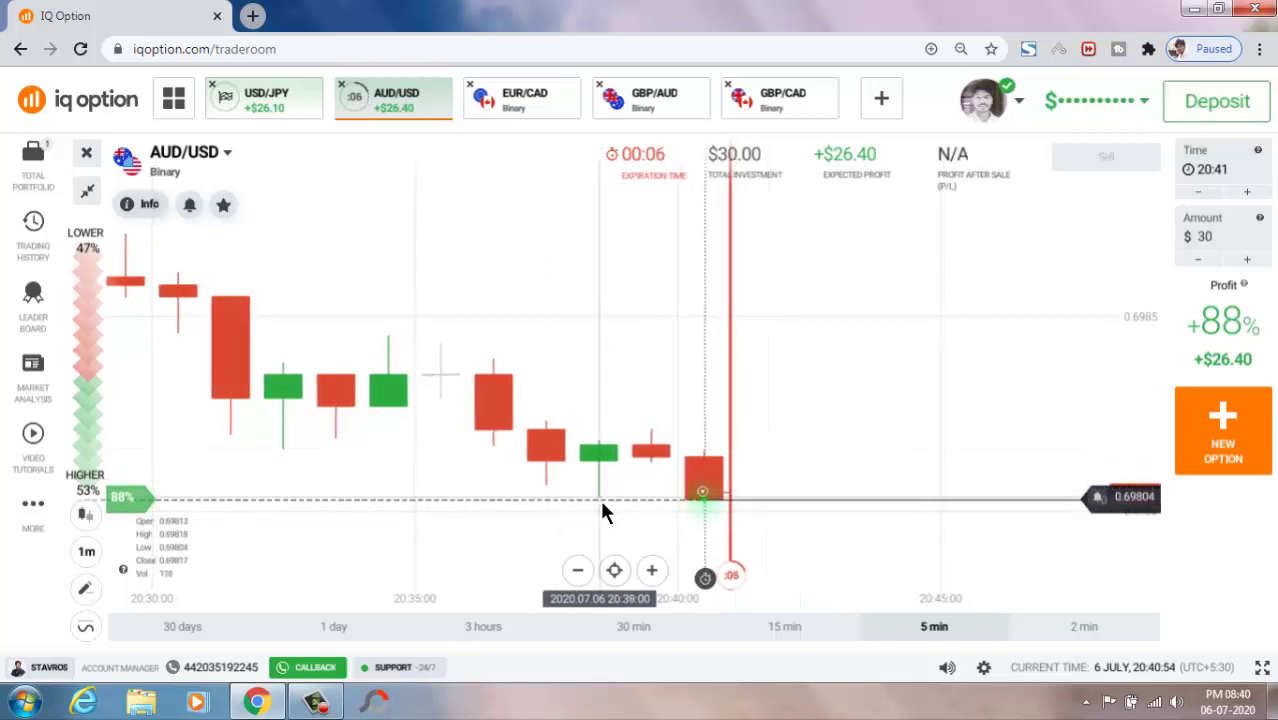
scroll(900, 534, down, 2)
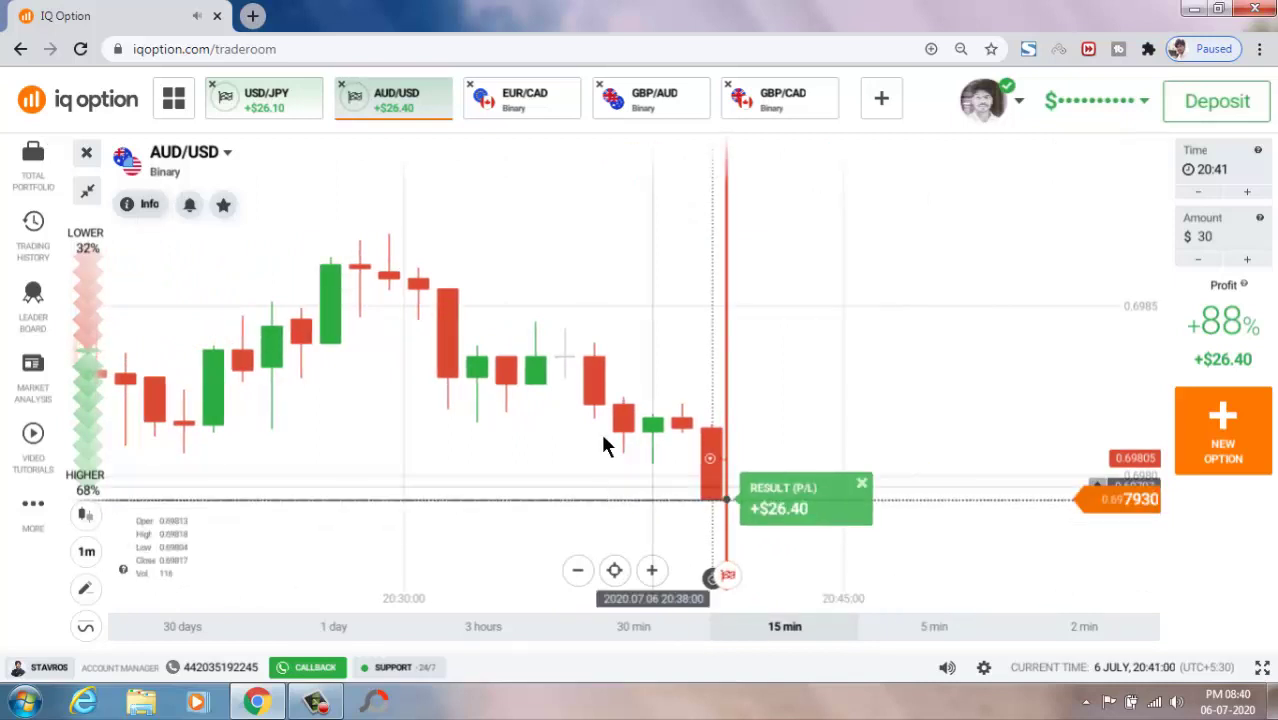
scroll(880, 388, down, 2)
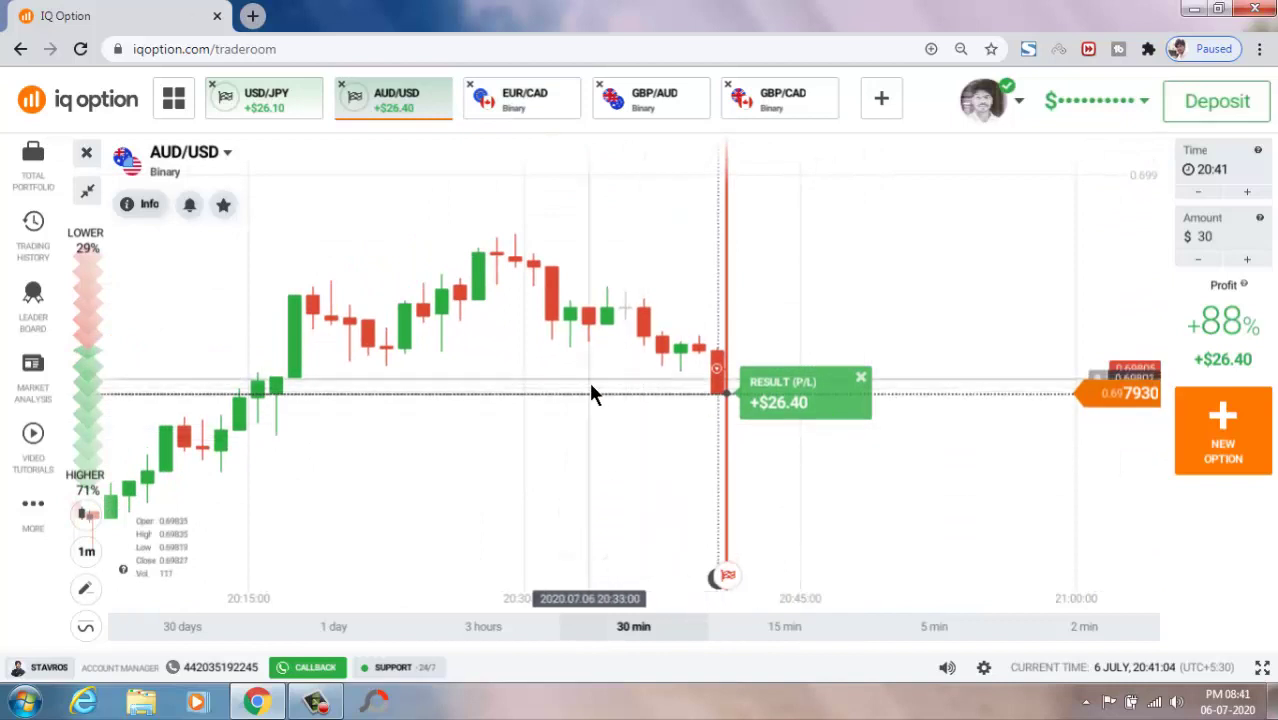
Open the EUR/CAD chart and draw a rising line under the recent lows from about 1.53151 at 20:24:51 to about 1.53203 at 20:54:04
click(528, 98)
scroll(872, 435, down, 3)
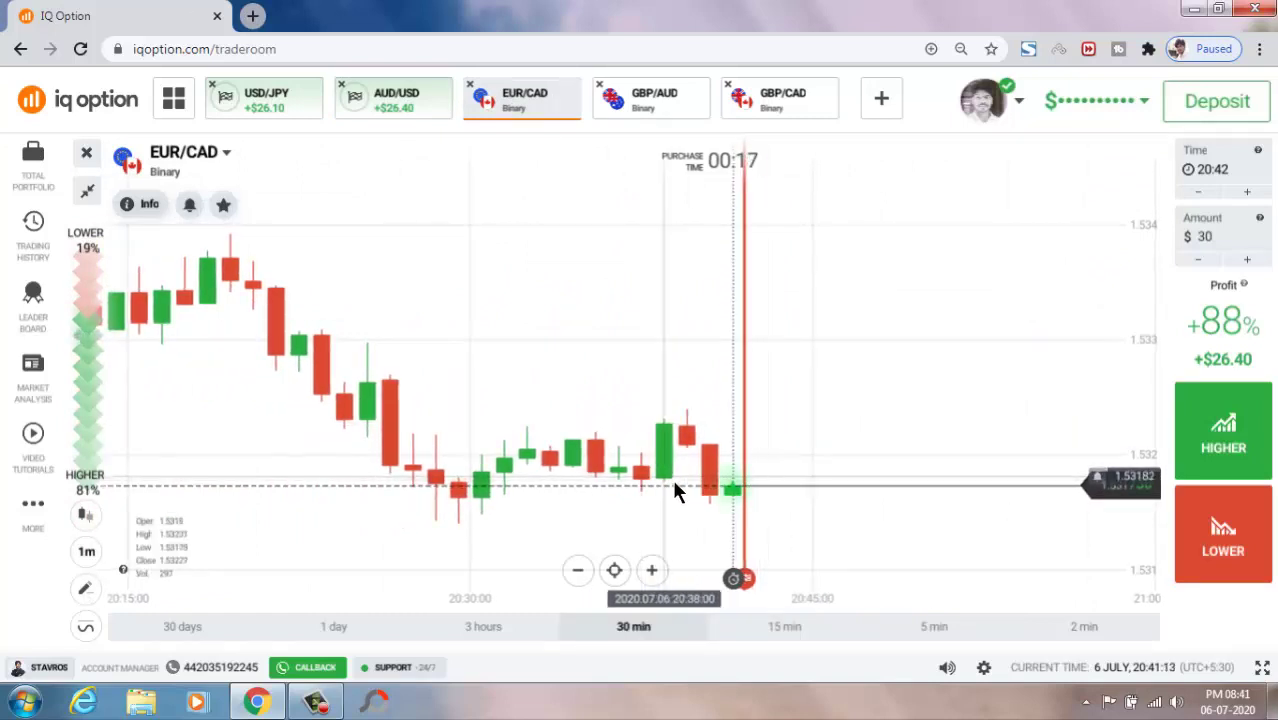
click(85, 588)
click(205, 538)
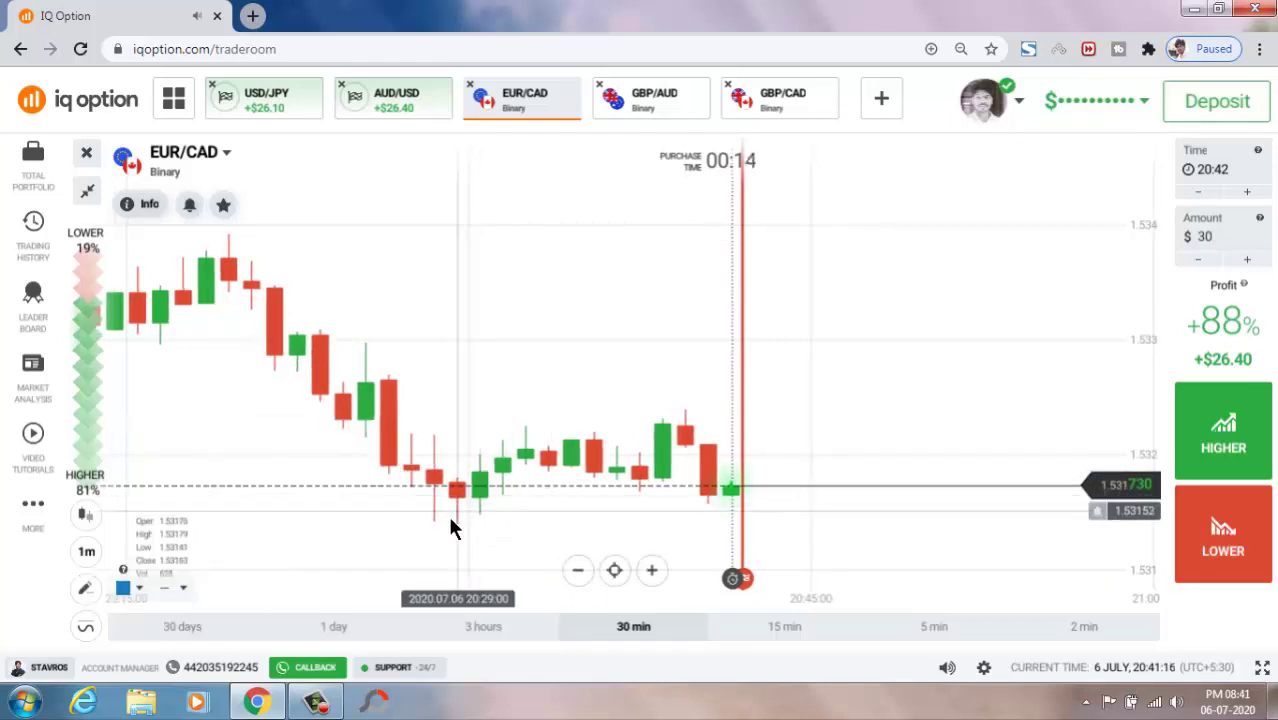
click(378, 508)
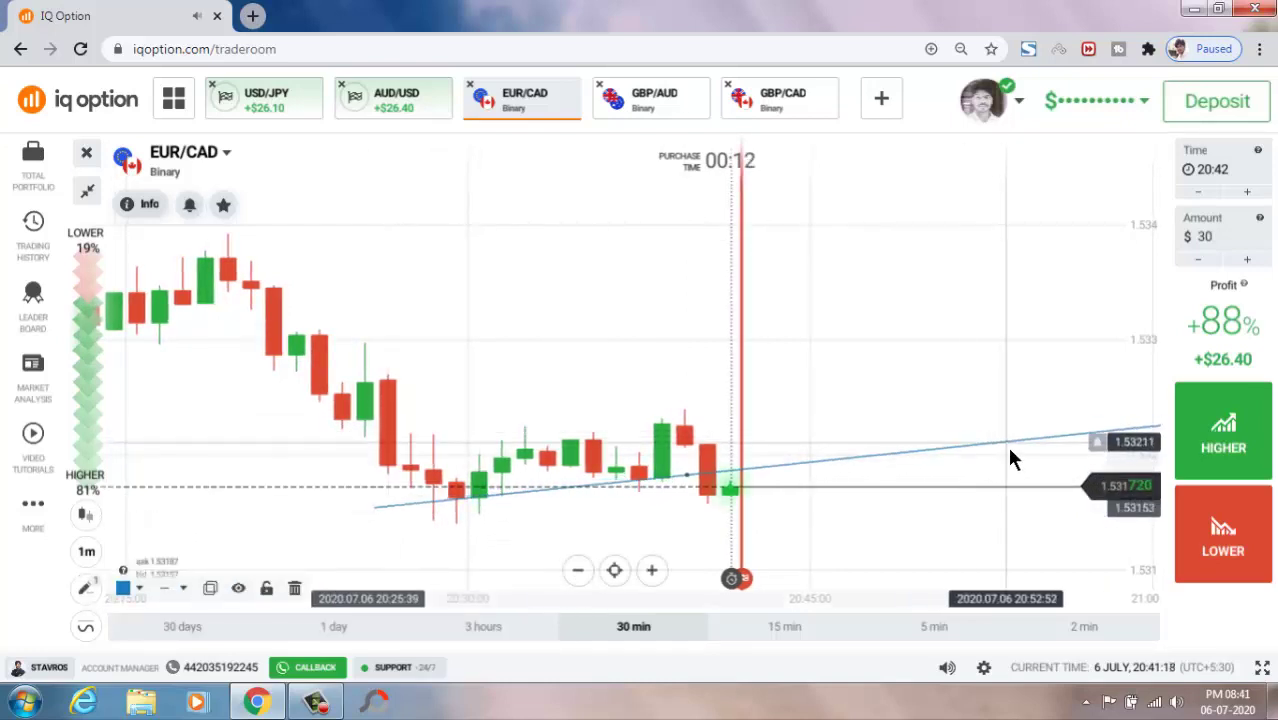
click(1016, 452)
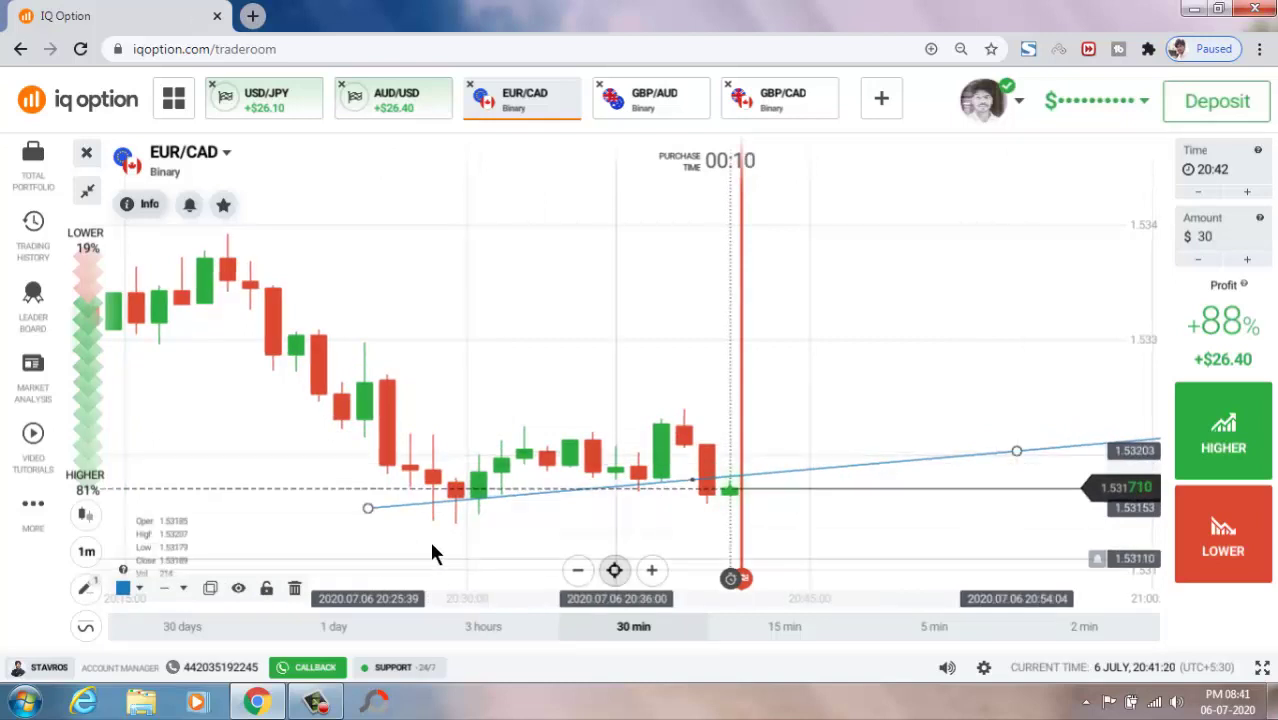
click(349, 511)
Buy a $30 Lower option on EUR/CAD with the 20:43 expiration
scroll(821, 513, up, 3)
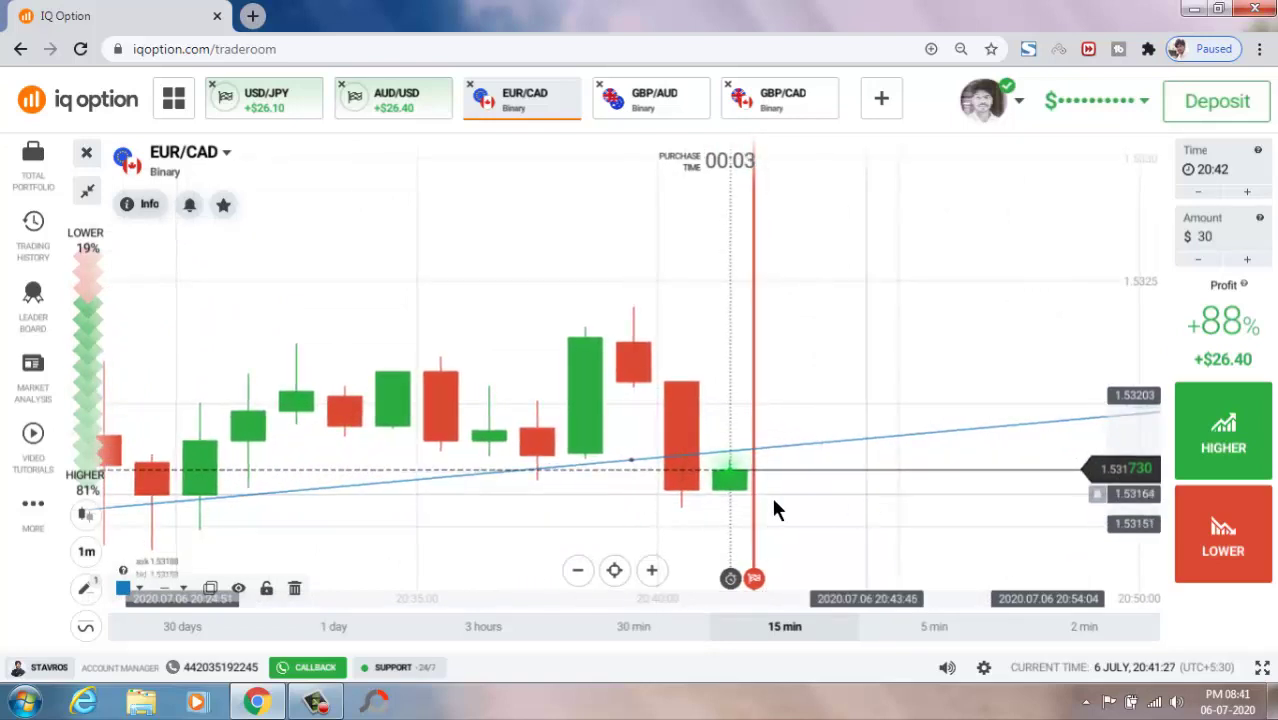
scroll(822, 480, down, 1)
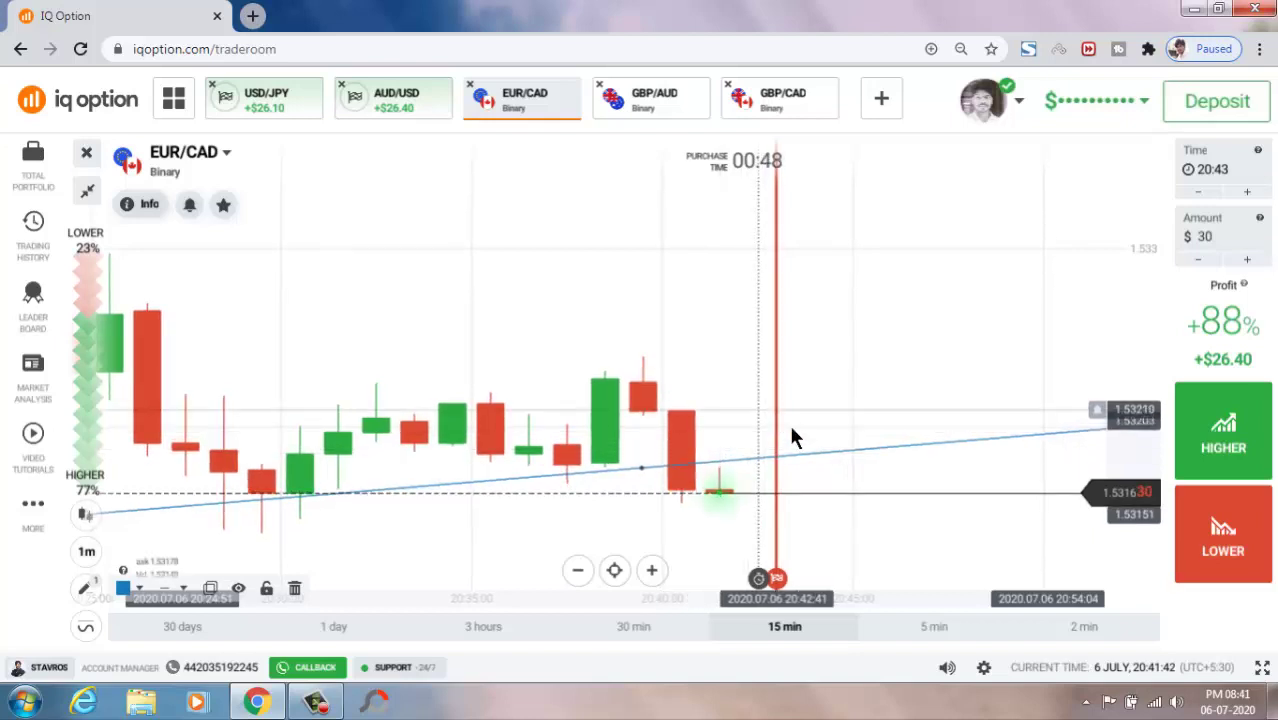
scroll(777, 415, down, 2)
scroll(902, 490, down, 1)
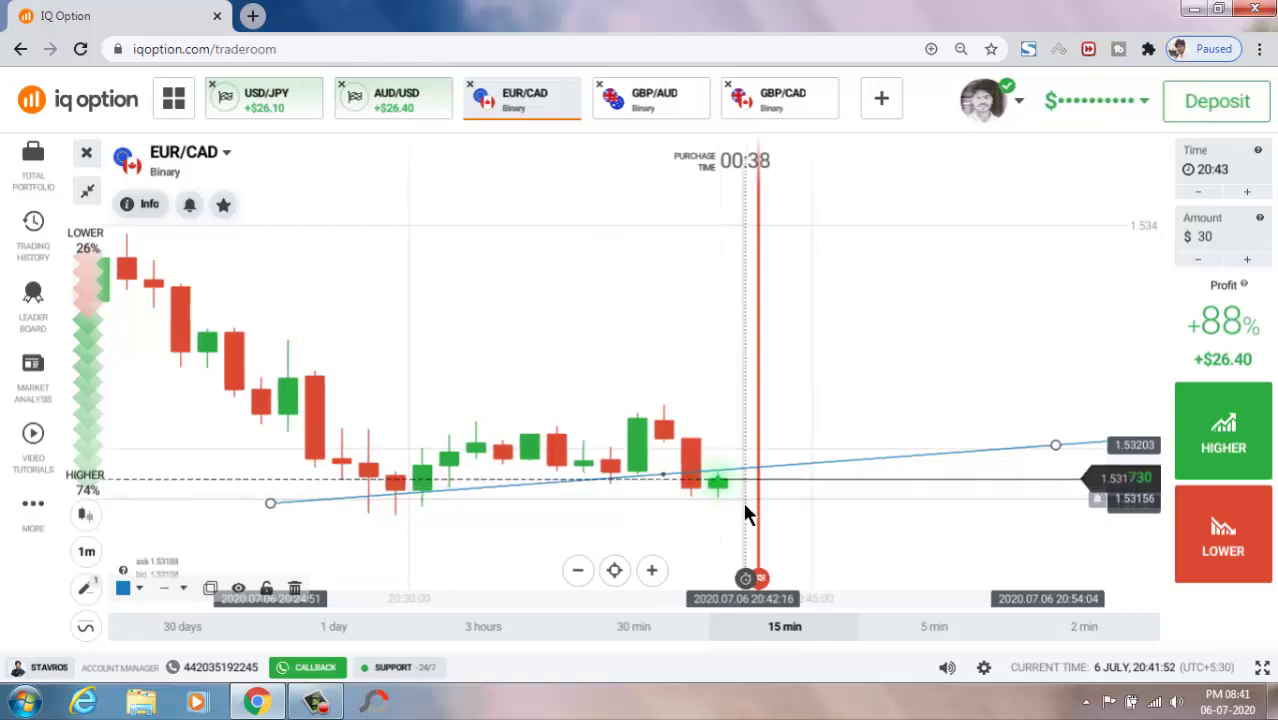
scroll(855, 517, down, 2)
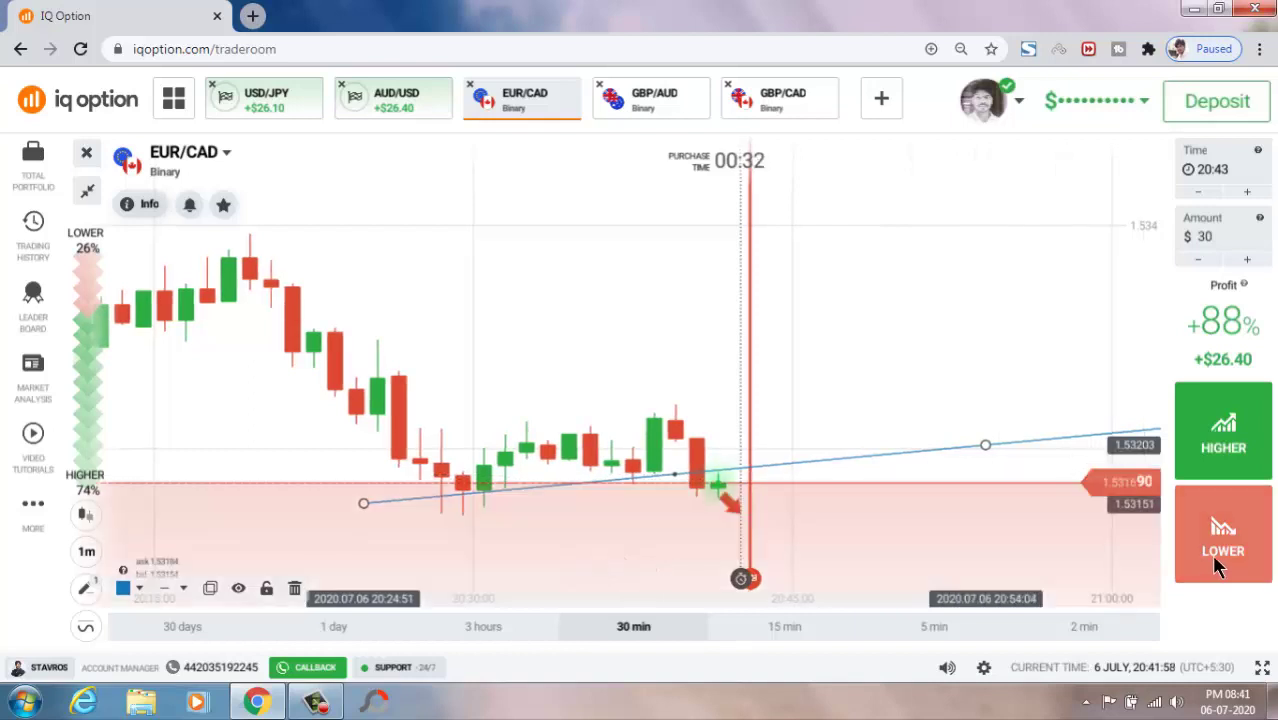
click(1215, 555)
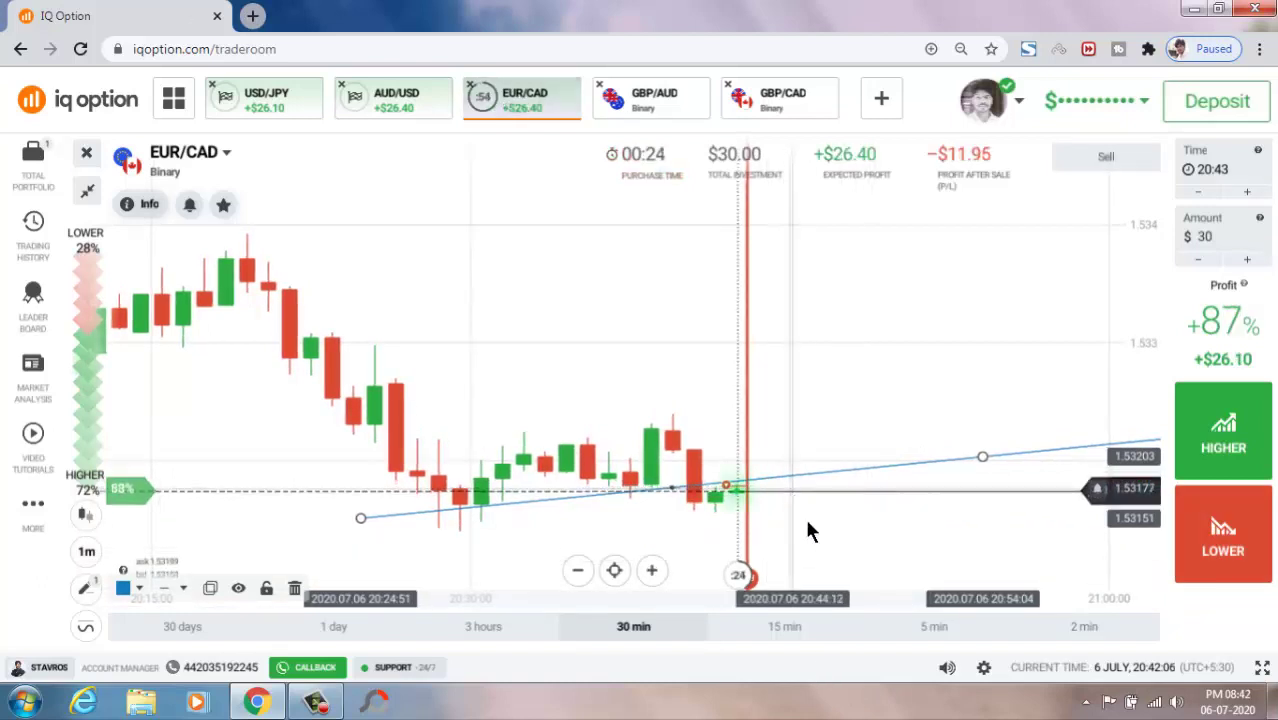
scroll(935, 558, up, 5)
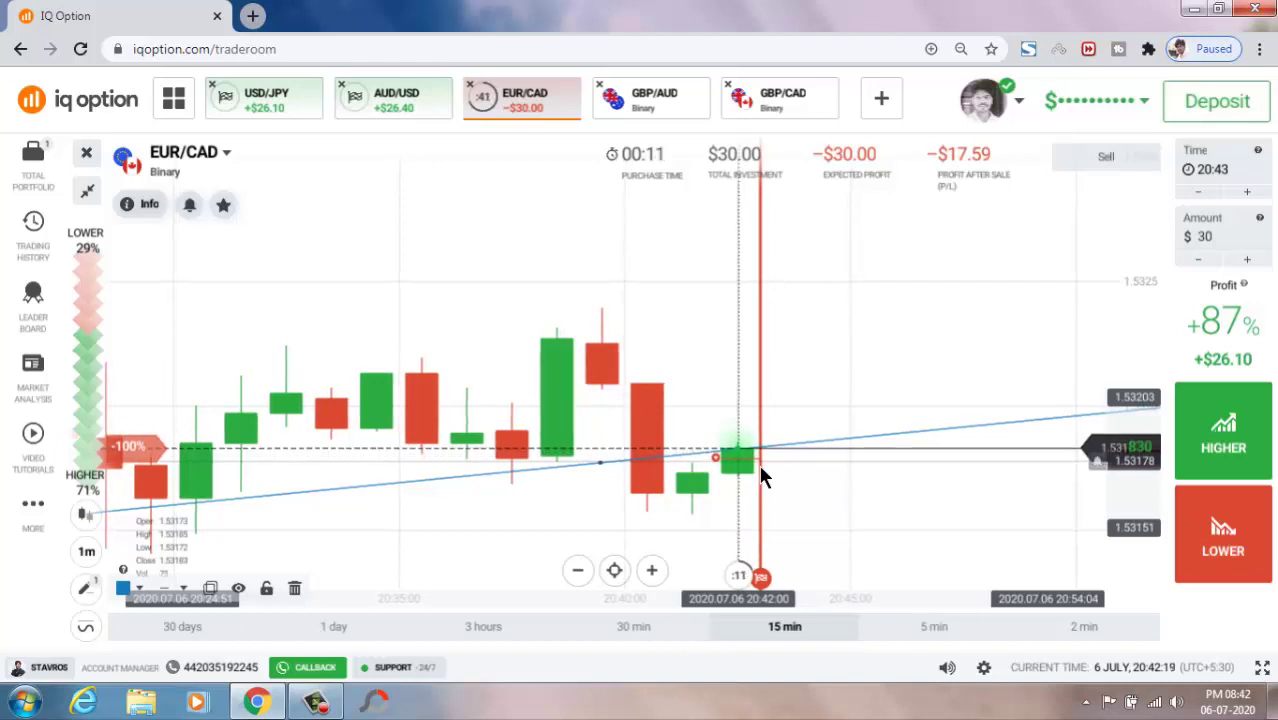
scroll(905, 515, down, 2)
scroll(905, 515, down, 1)
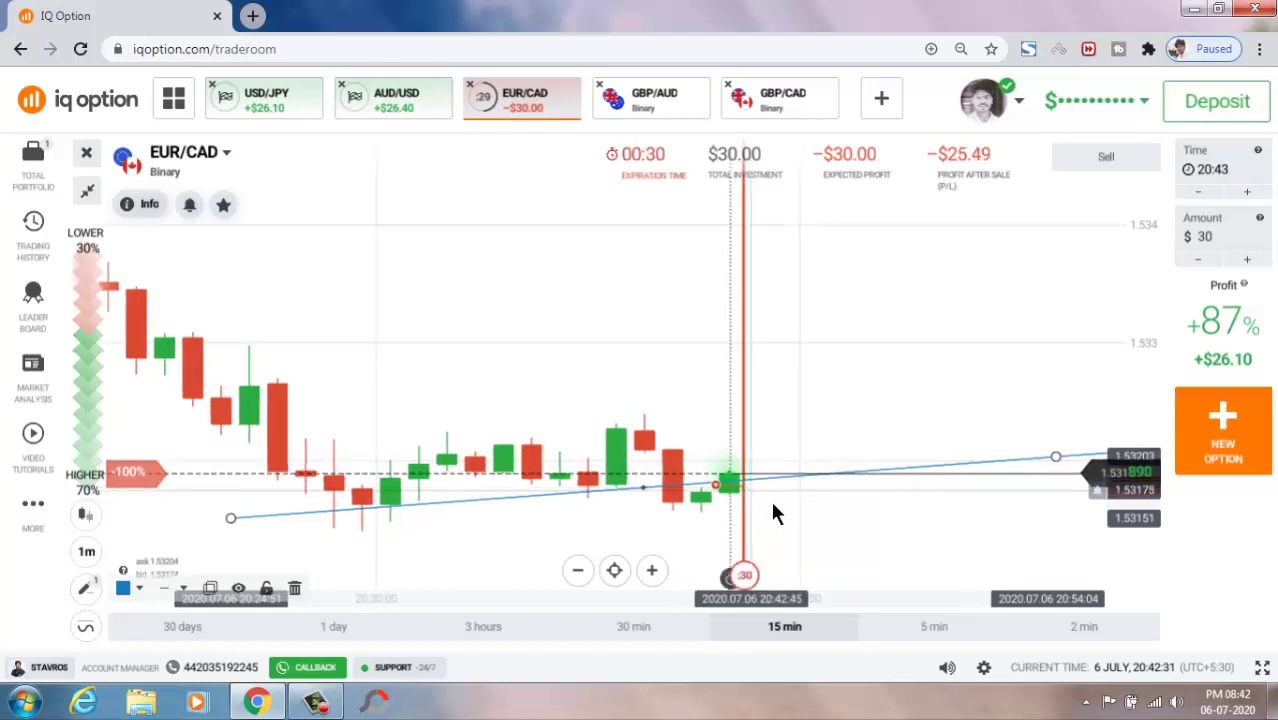
scroll(838, 527, down, 2)
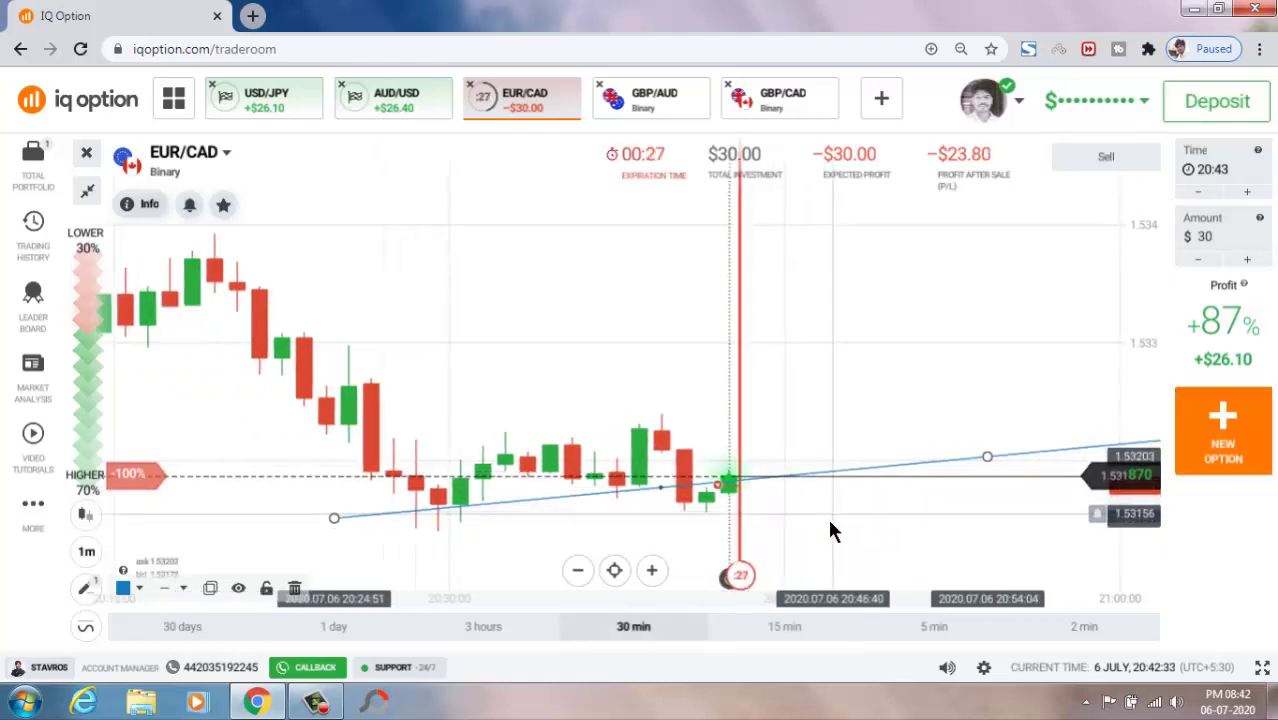
scroll(866, 533, up, 2)
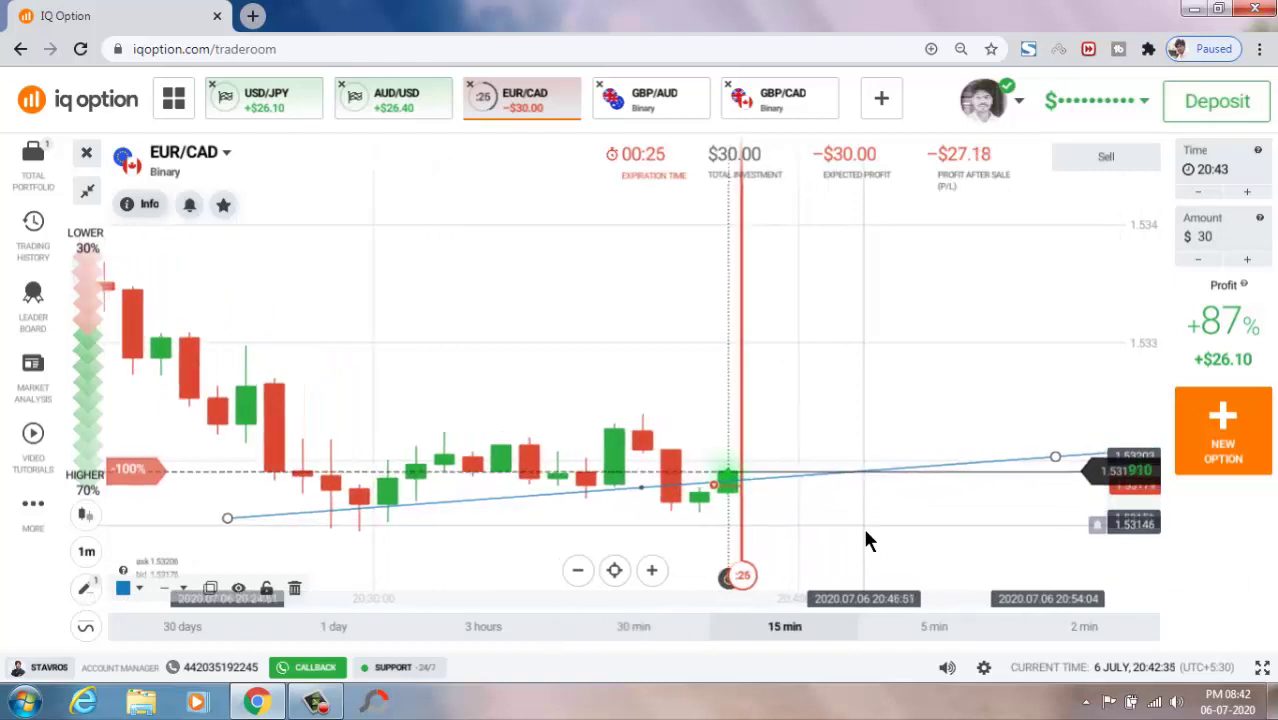
scroll(863, 527, up, 3)
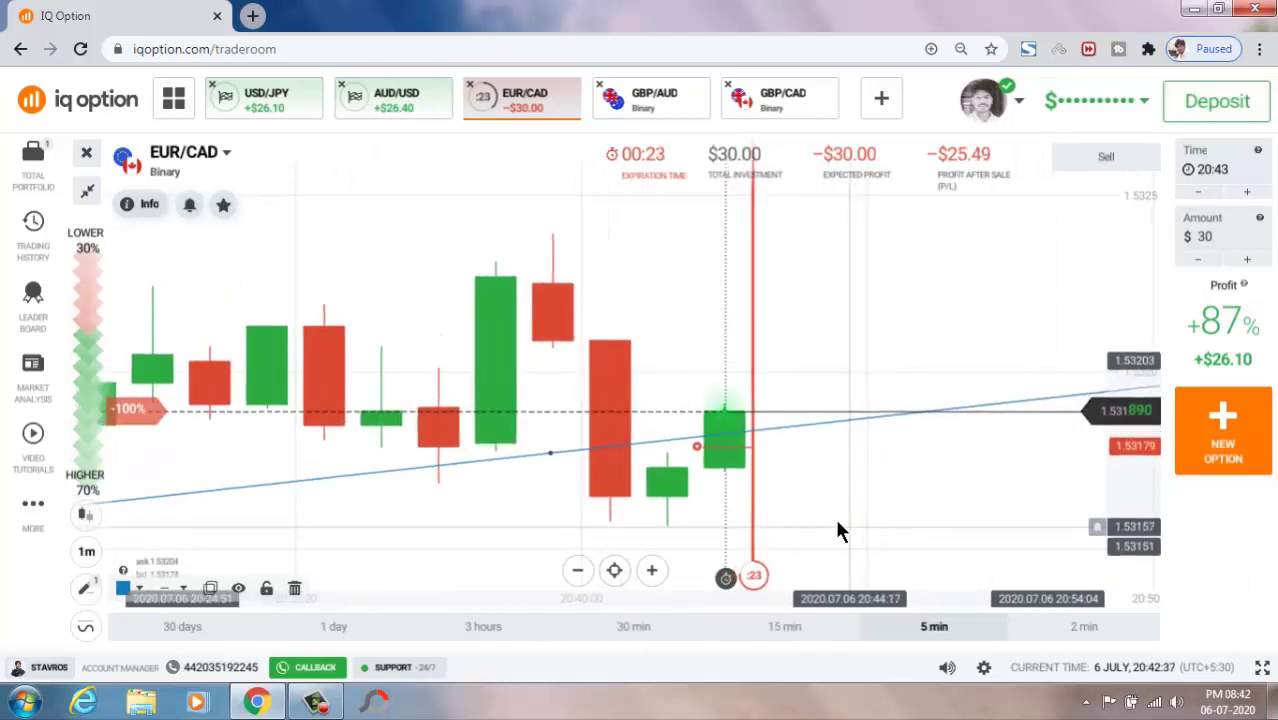
scroll(918, 512, down, 2)
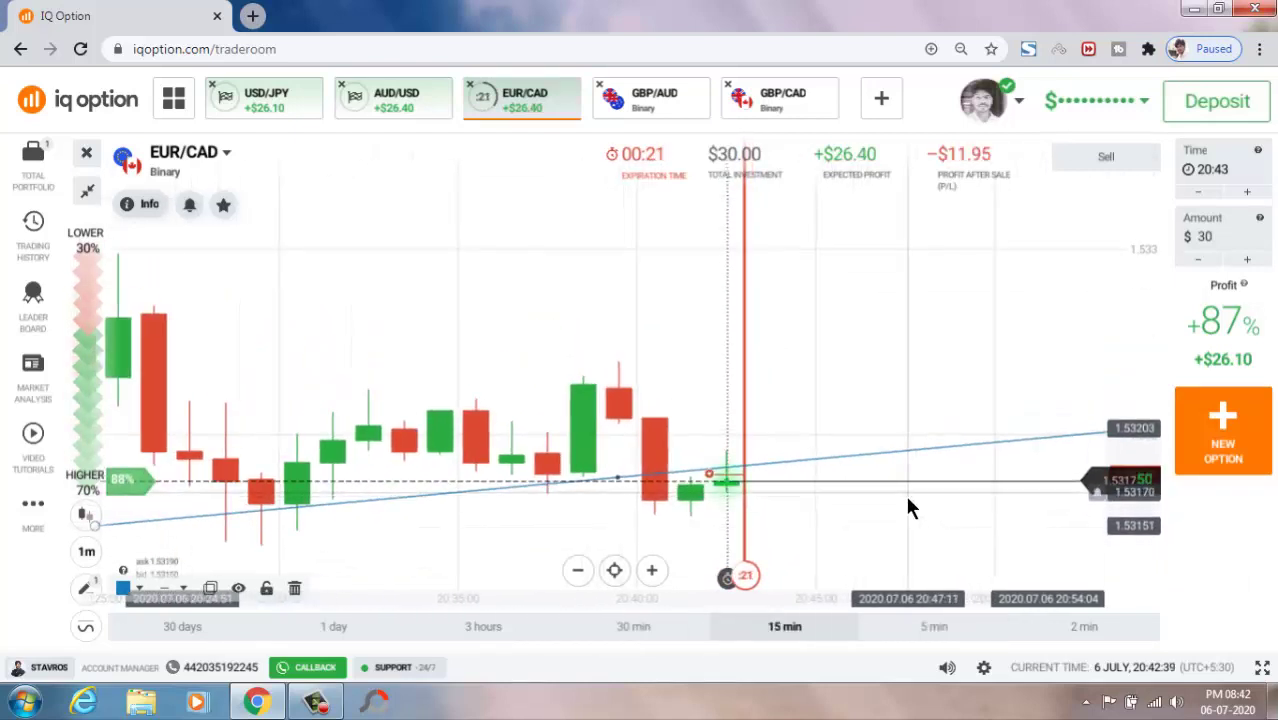
scroll(870, 528, down, 1)
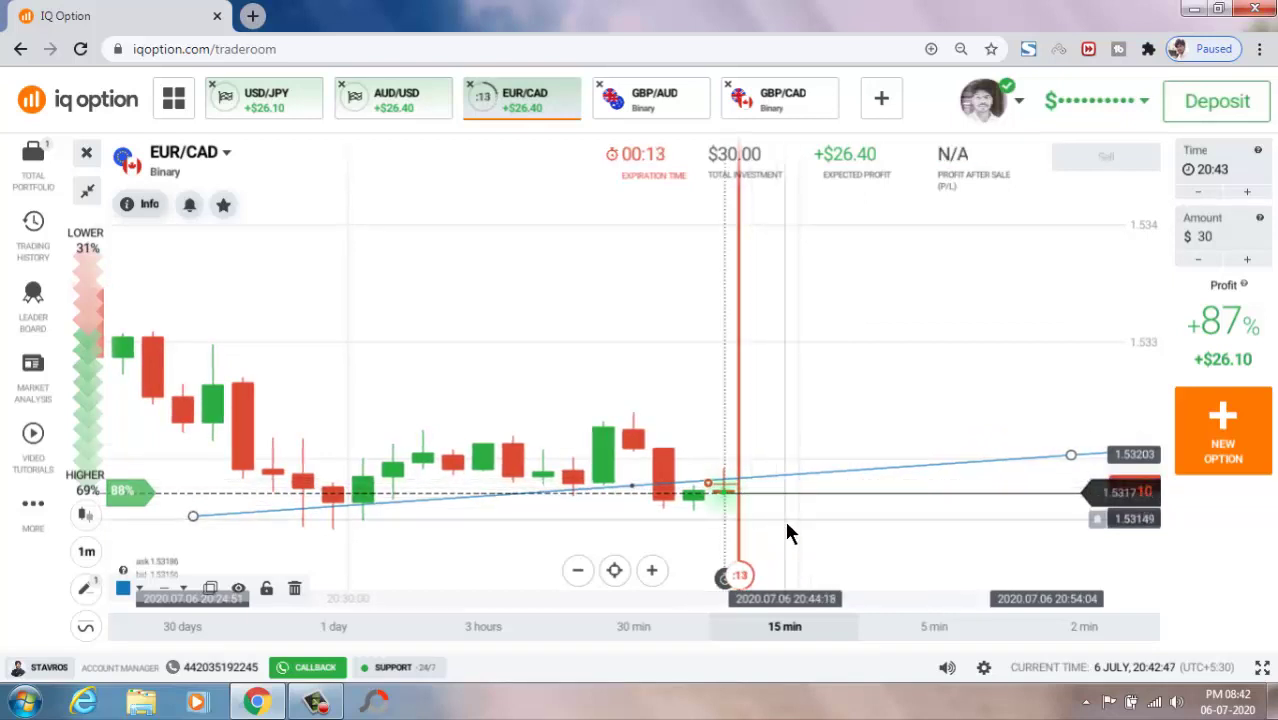
scroll(796, 538, up, 3)
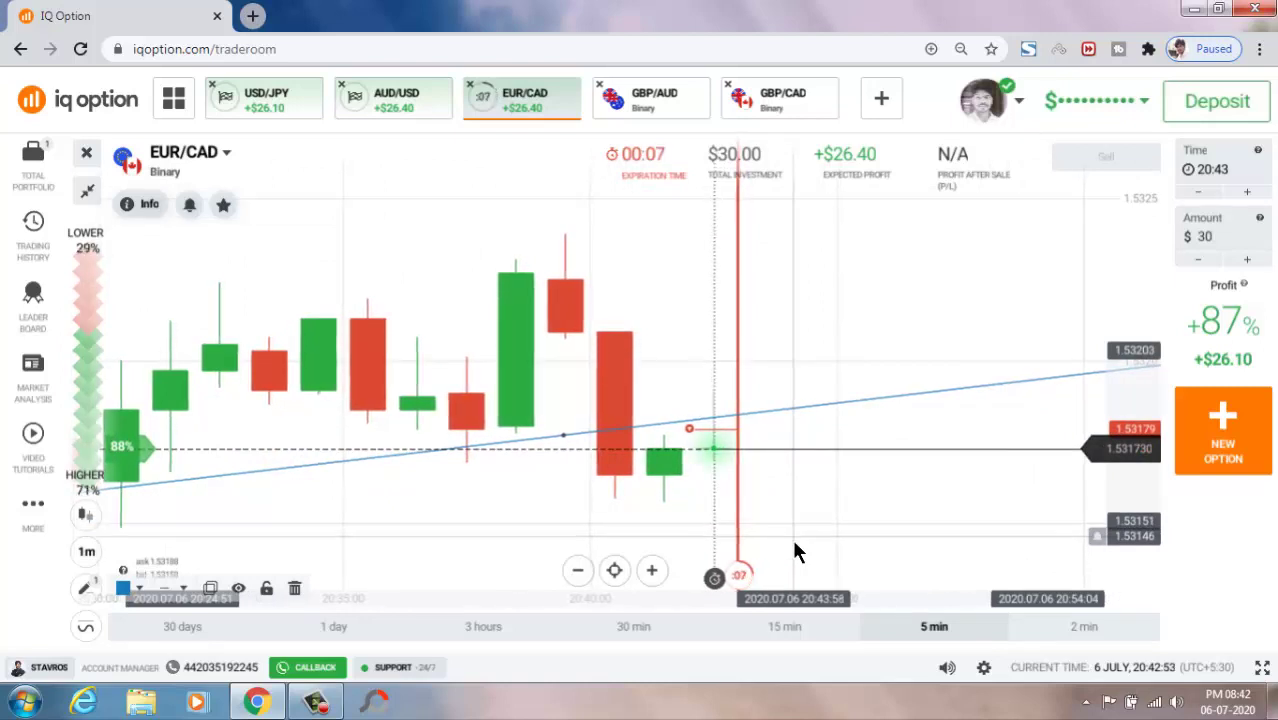
scroll(805, 549, up, 1)
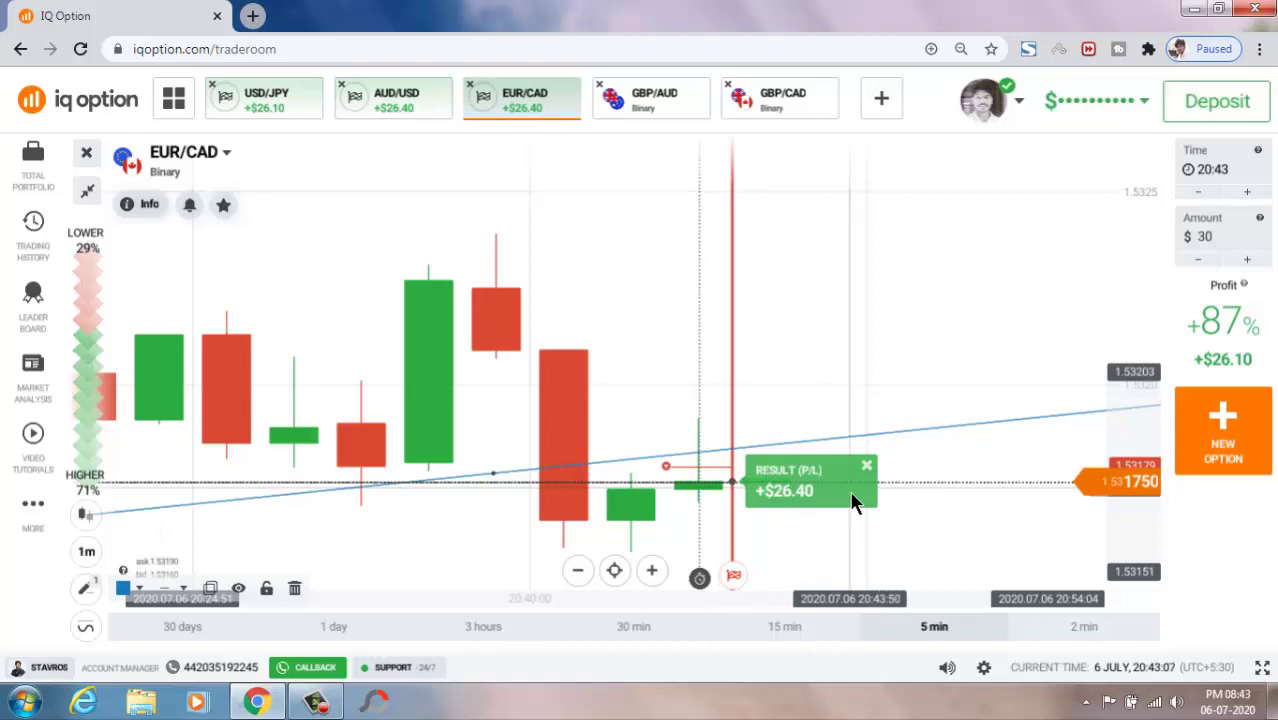
Open the GBP/AUD chart and examine its recent highs and lows at several time scales
click(678, 110)
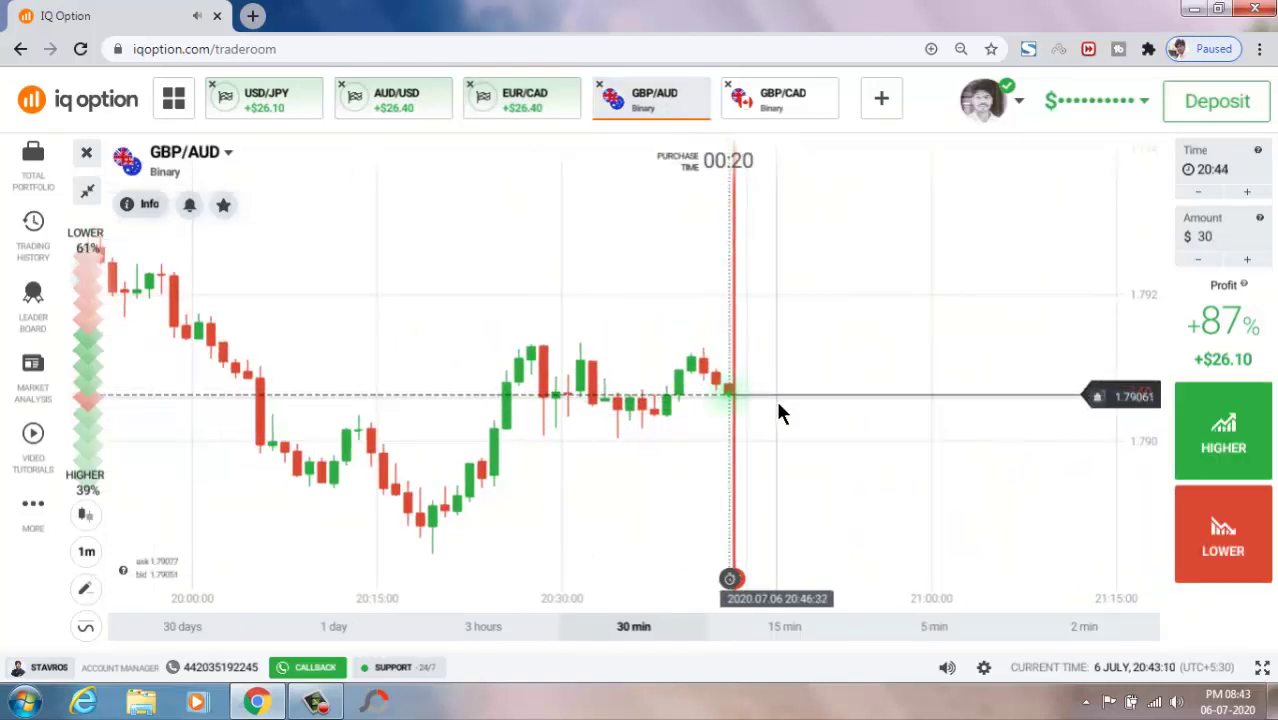
scroll(809, 486, up, 2)
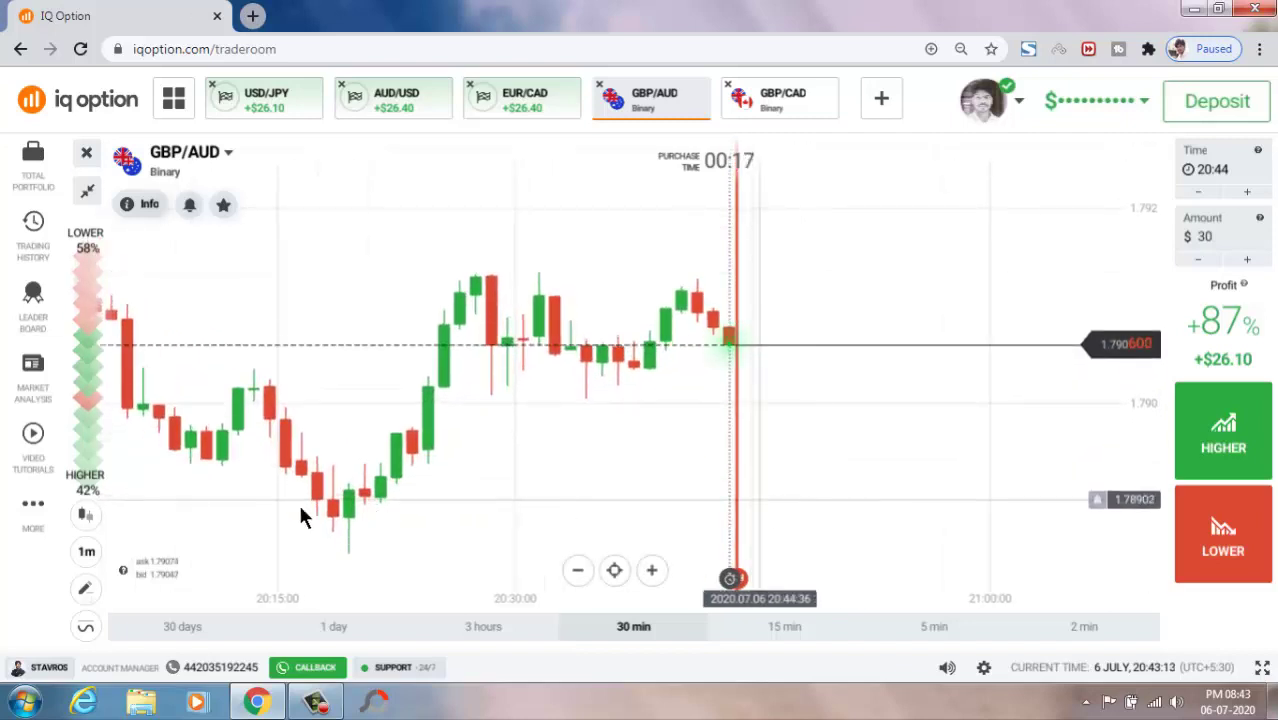
scroll(850, 463, down, 3)
scroll(893, 474, down, 3)
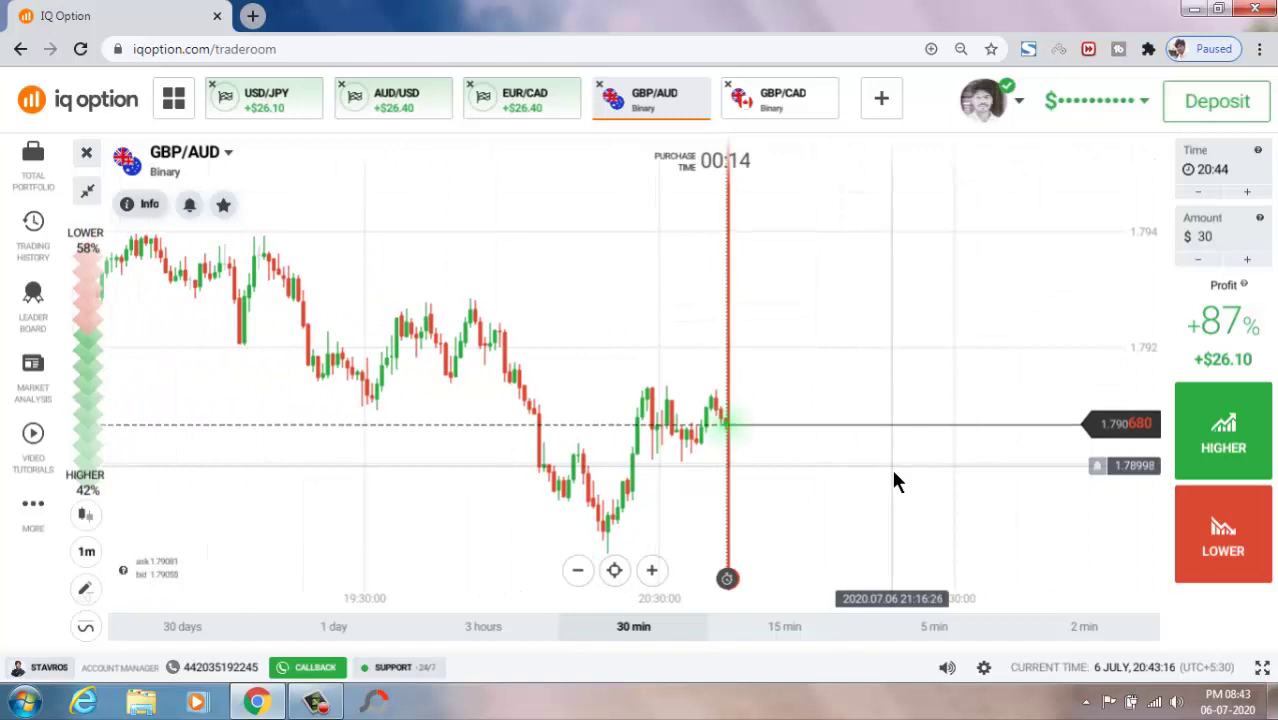
scroll(891, 476, up, 3)
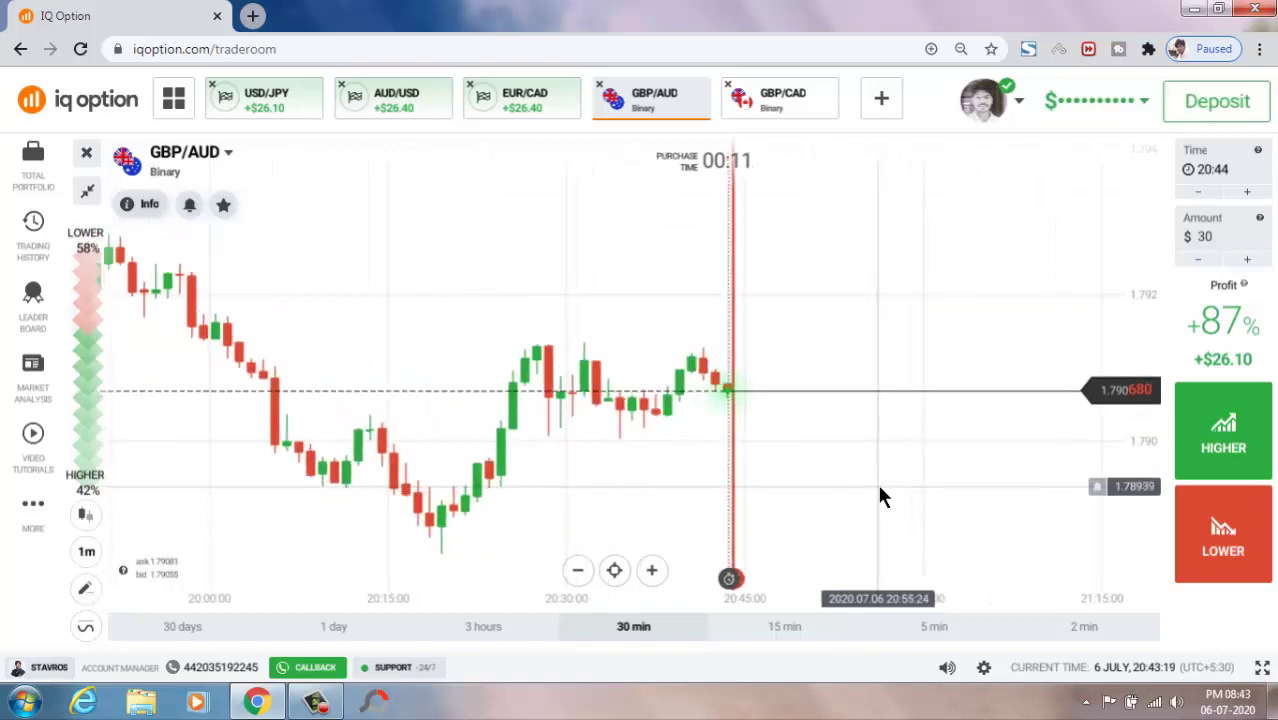
scroll(880, 490, up, 3)
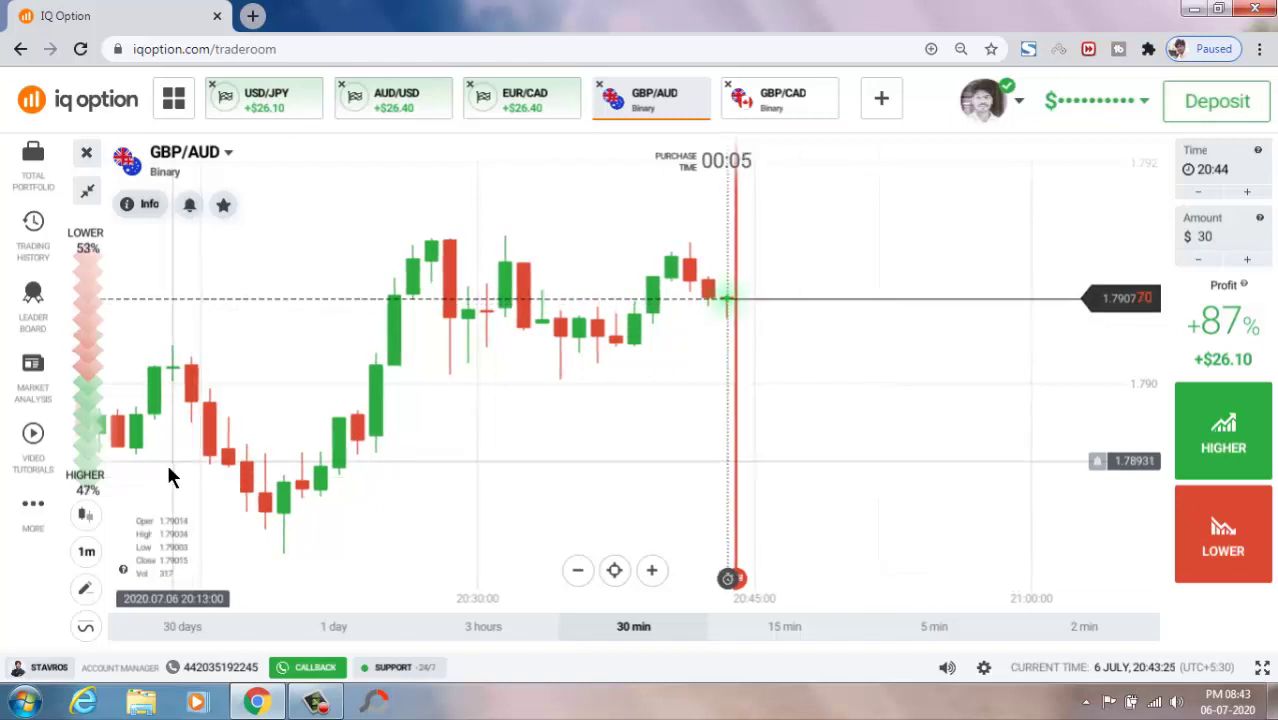
Draw a rising trend line on the GBP/AUD chart from about 1.79049 at 20:21:23 to about 1.79077 at 20:50:17
click(85, 588)
click(183, 513)
click(324, 331)
click(827, 307)
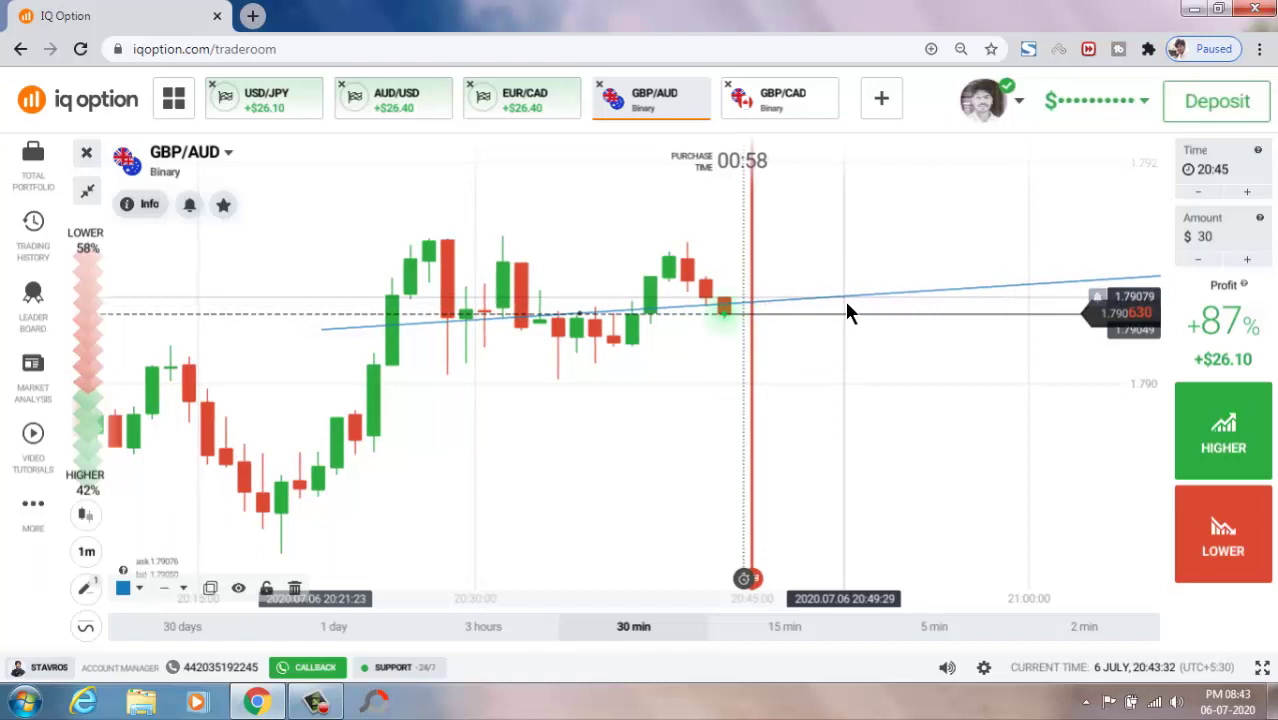
click(848, 301)
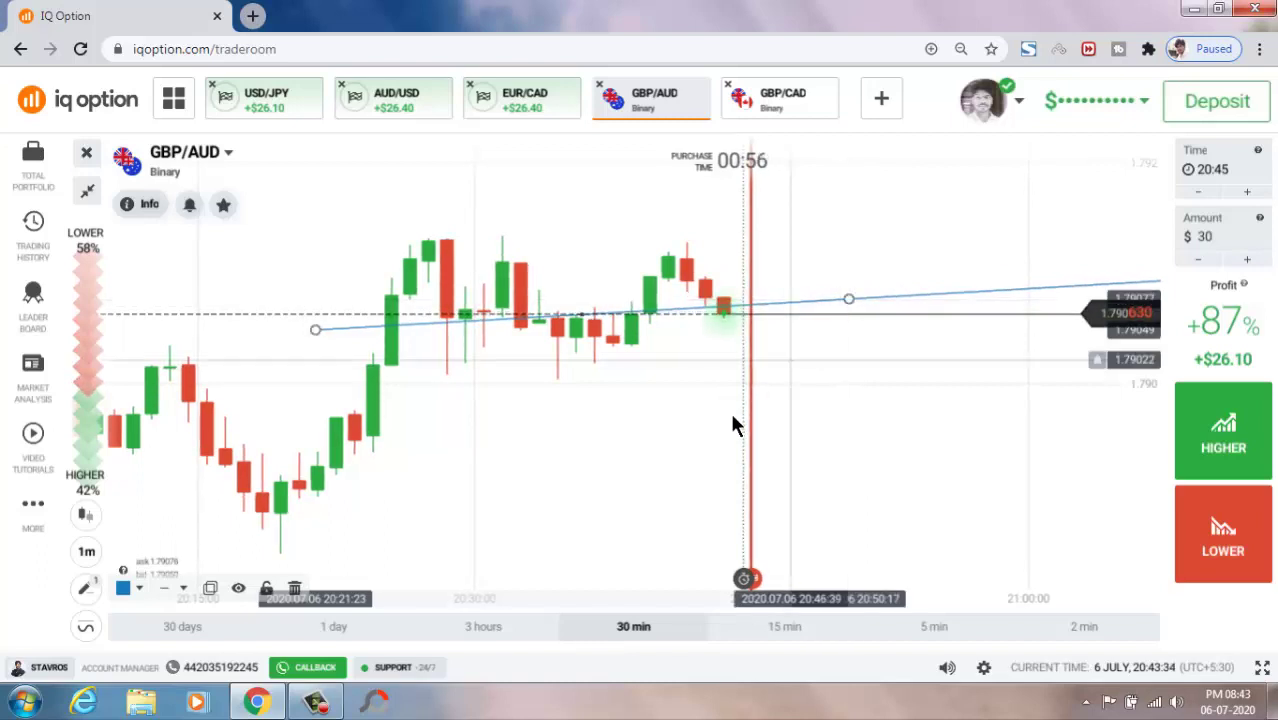
scroll(788, 441, up, 3)
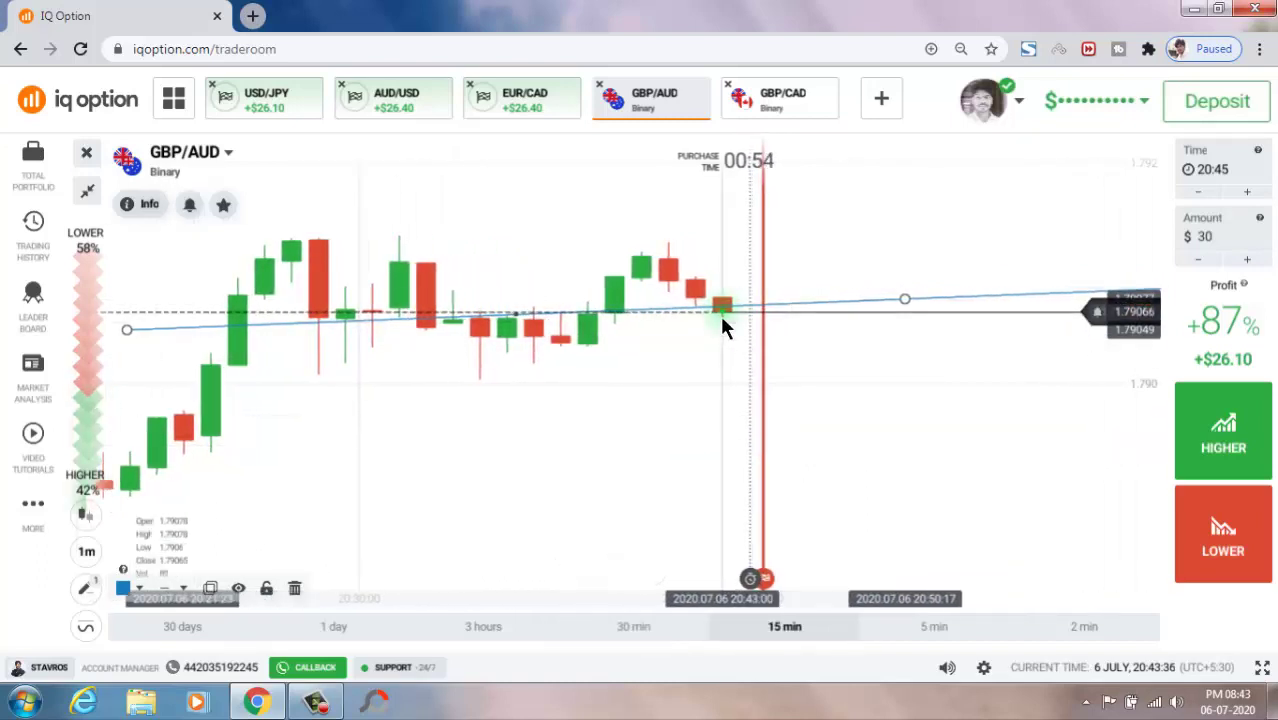
scroll(815, 450, up, 2)
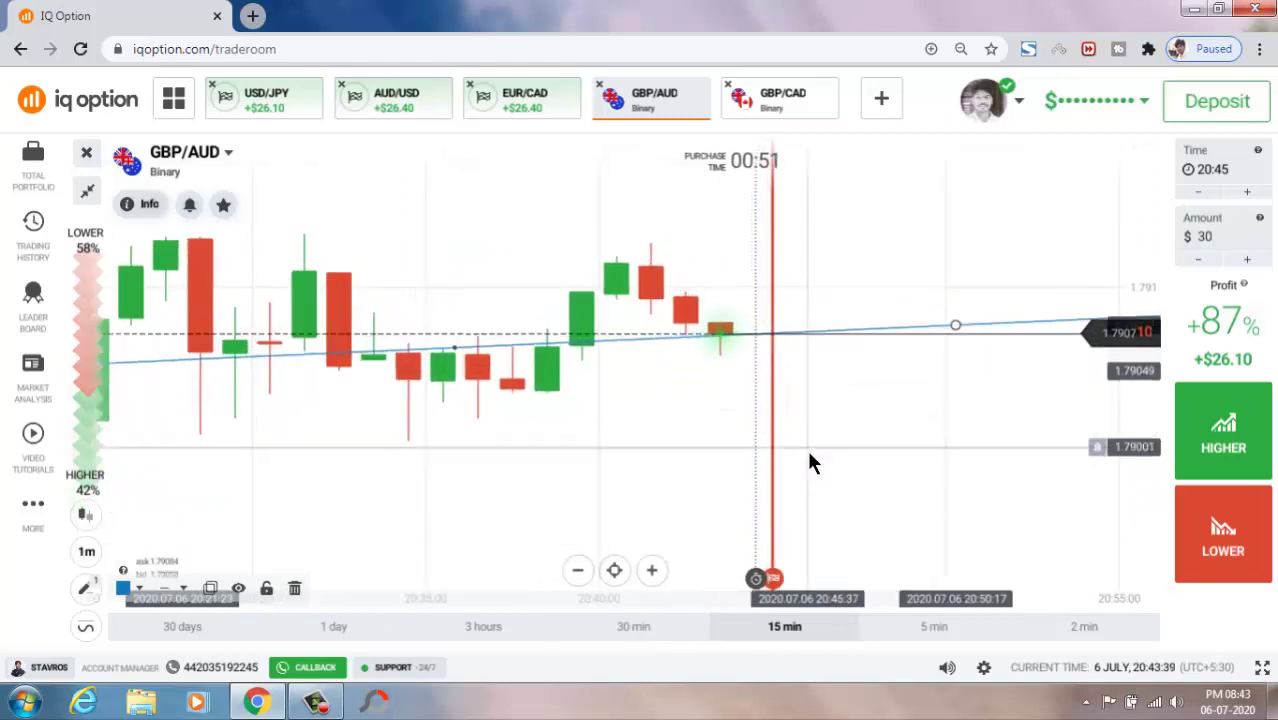
scroll(806, 450, up, 2)
scroll(868, 430, down, 2)
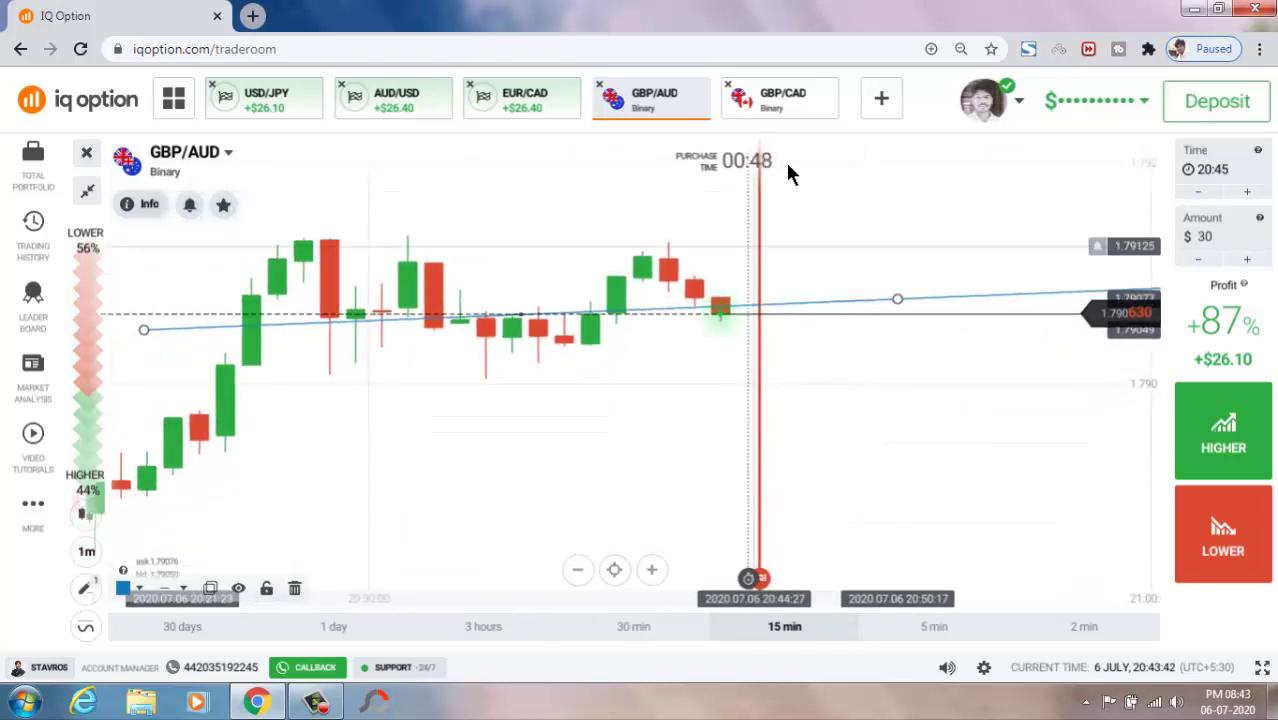
Open the GBP/CAD chart and draw a rising trend line from about 1.69248 at 20:21:21 to about 1.69284 at 20:49:59
click(788, 111)
scroll(863, 460, up, 2)
scroll(855, 463, up, 2)
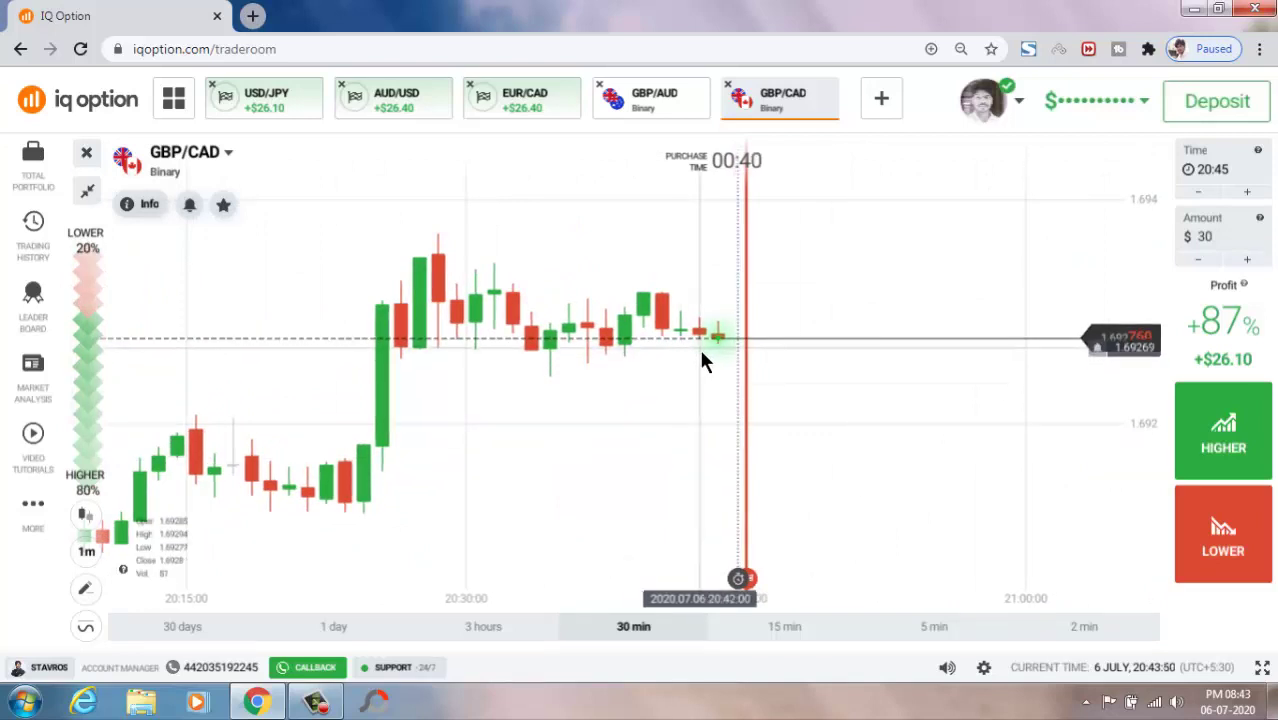
click(85, 588)
click(185, 518)
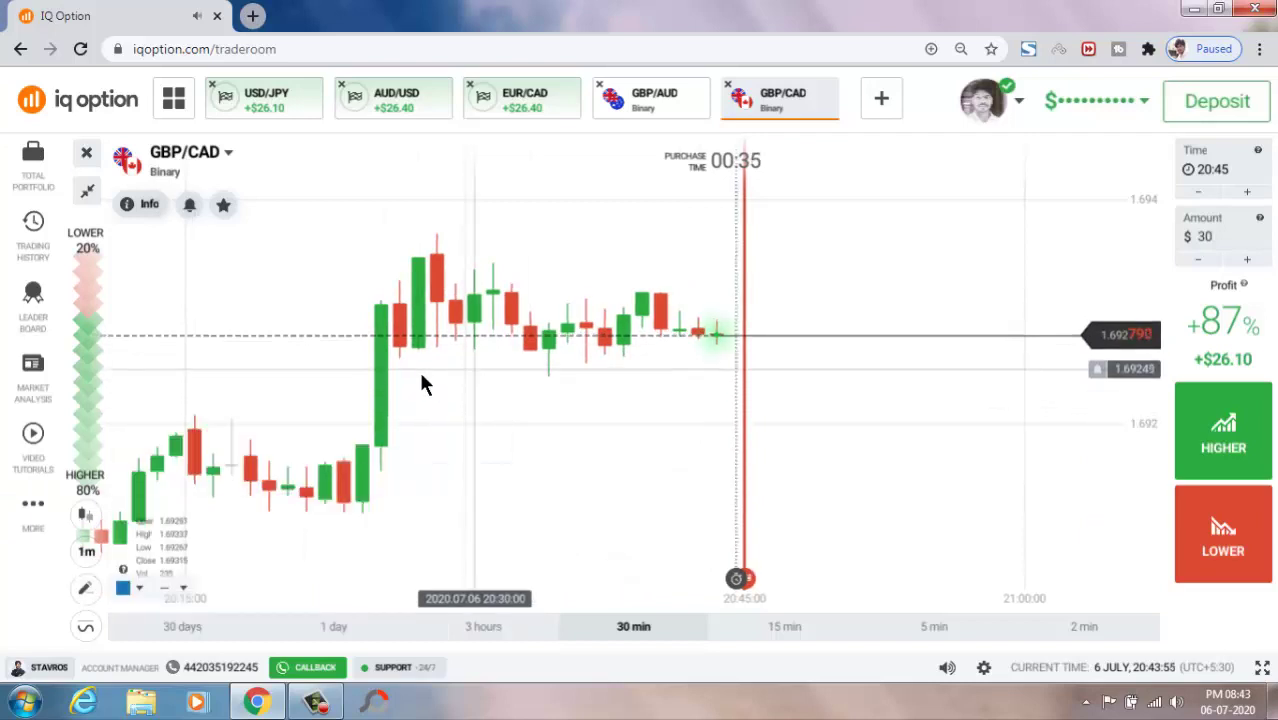
drag(306, 370, 818, 338)
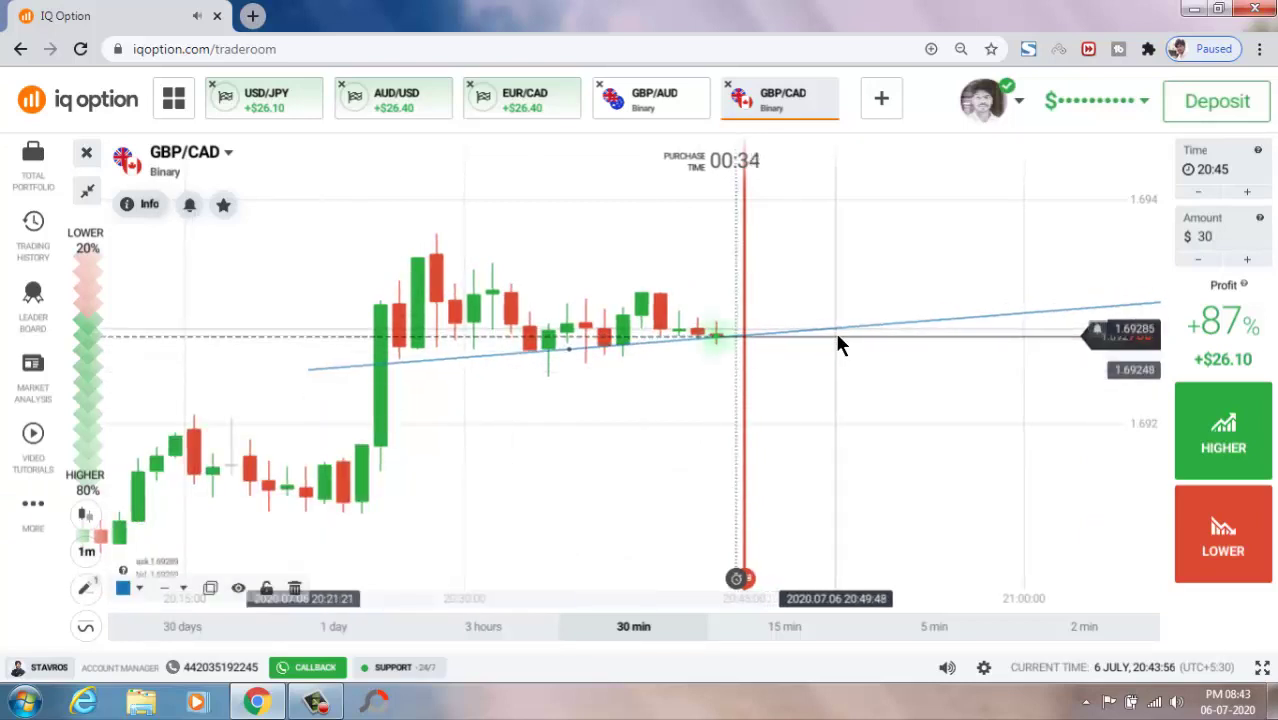
click(838, 336)
Buy a $30 Higher option on GBP/CAD with the 20:45 expiration
scroll(871, 508, up, 3)
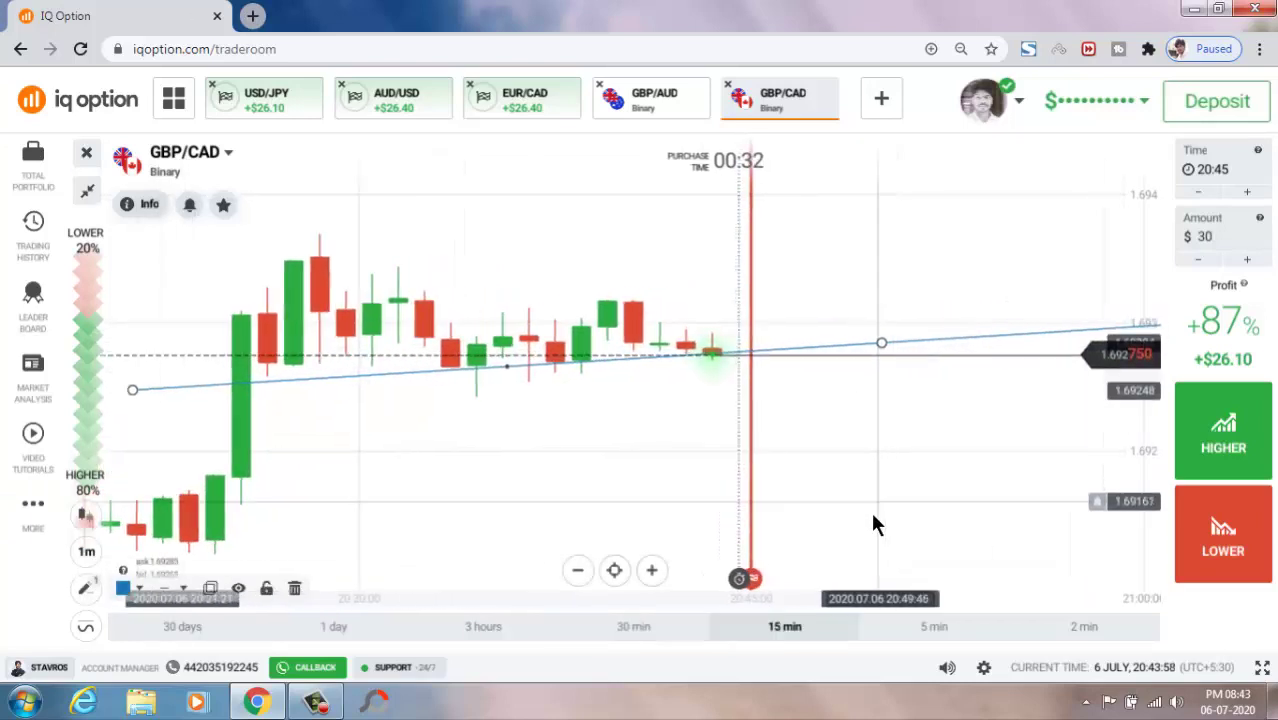
click(1225, 445)
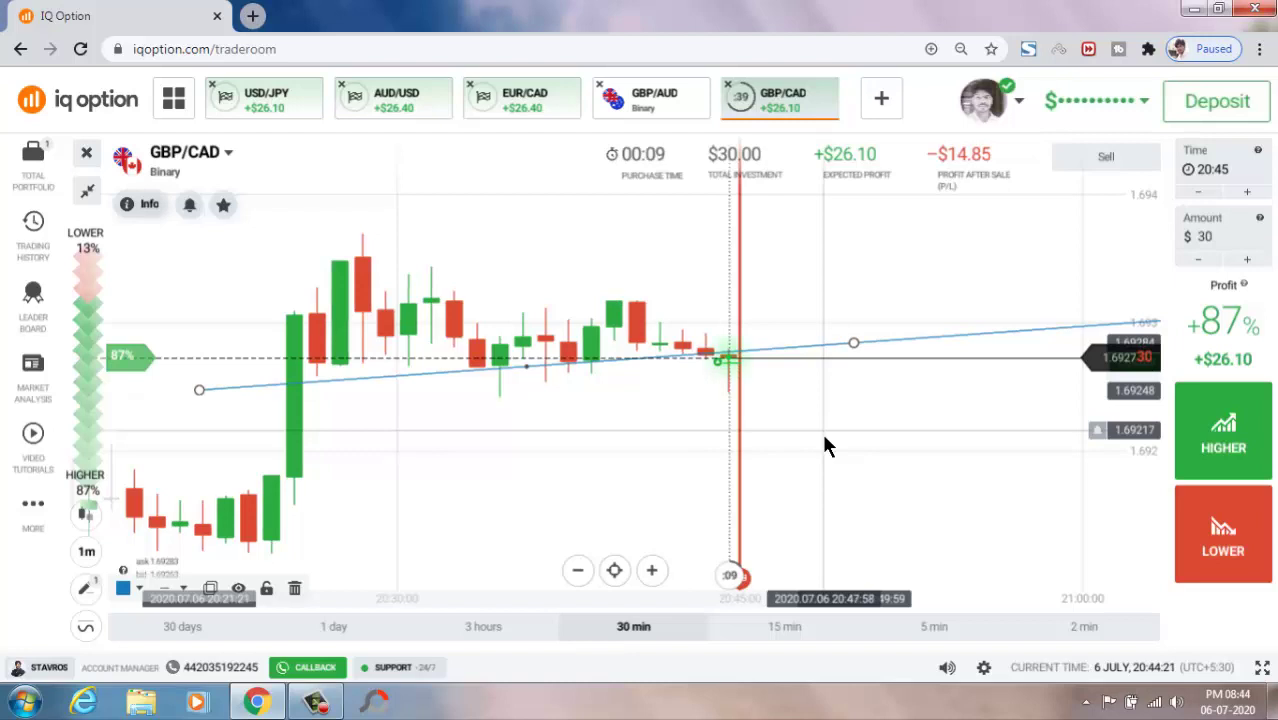
scroll(626, 393, down, 2)
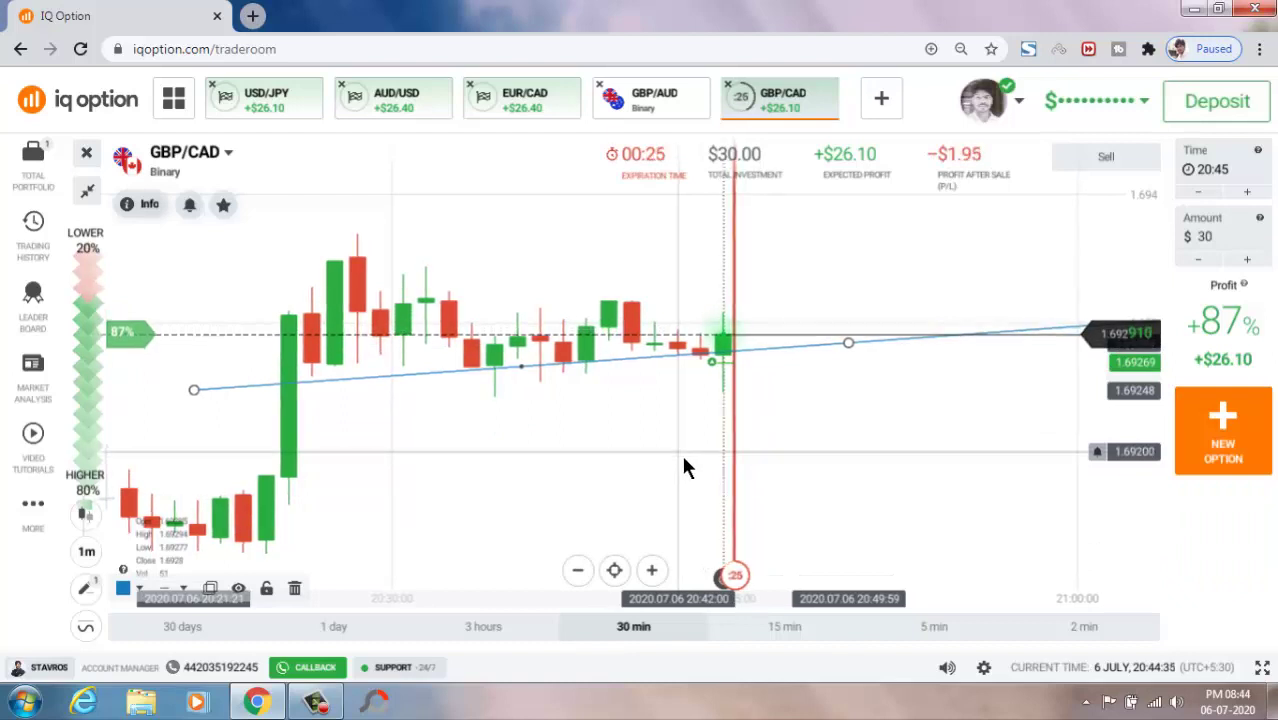
Return to GBP/AUD and draw a falling trend line over the highs from 20:26:25 to about 1.79093 at 20:58:25
click(643, 98)
scroll(807, 418, down, 3)
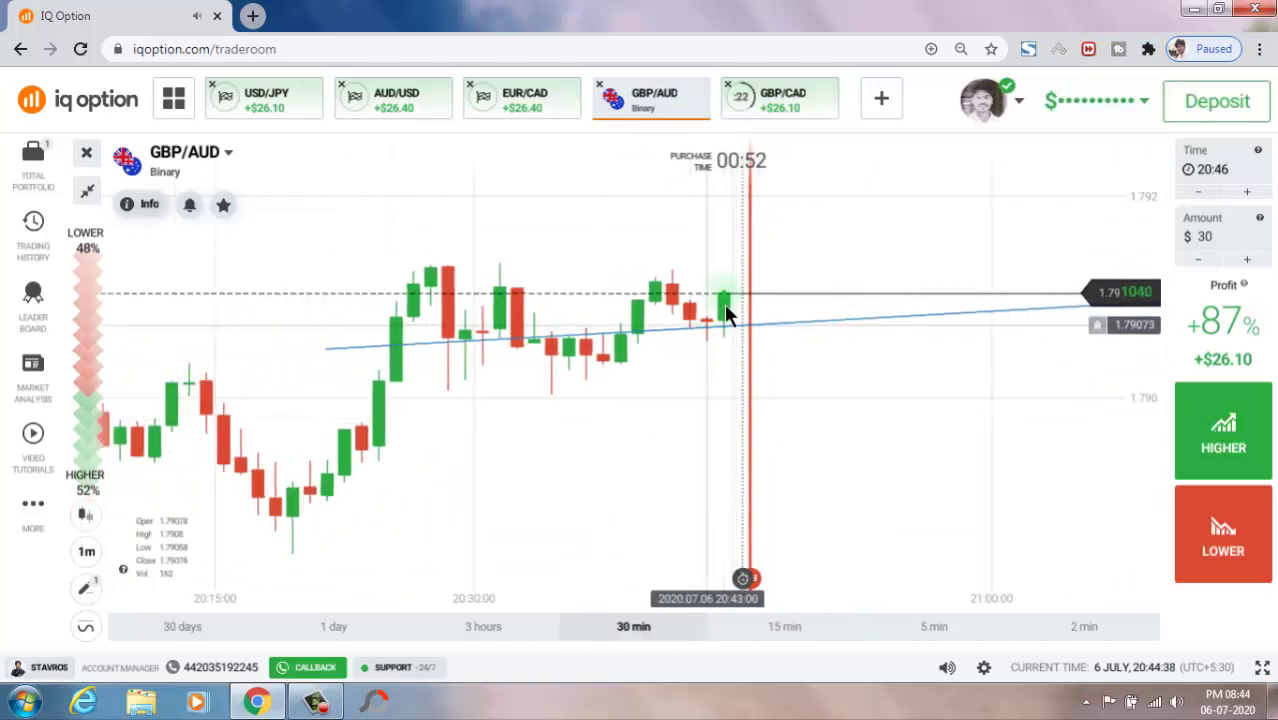
scroll(791, 392, down, 1)
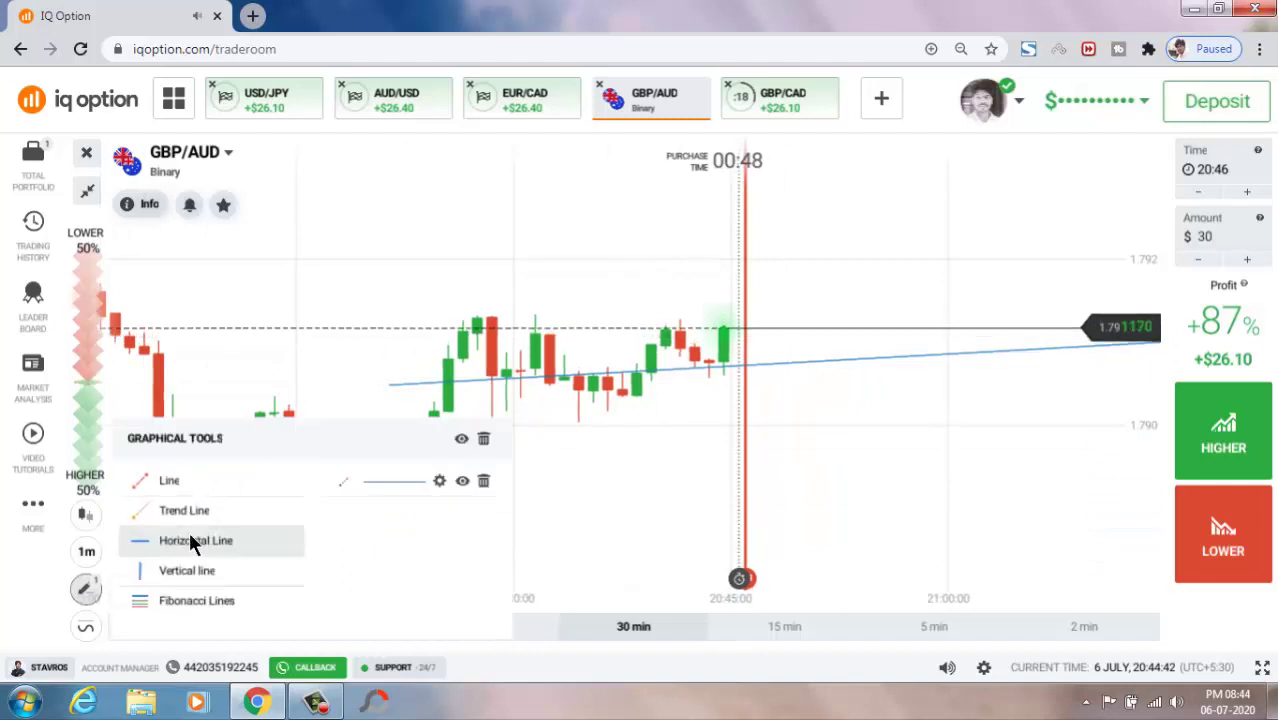
click(190, 514)
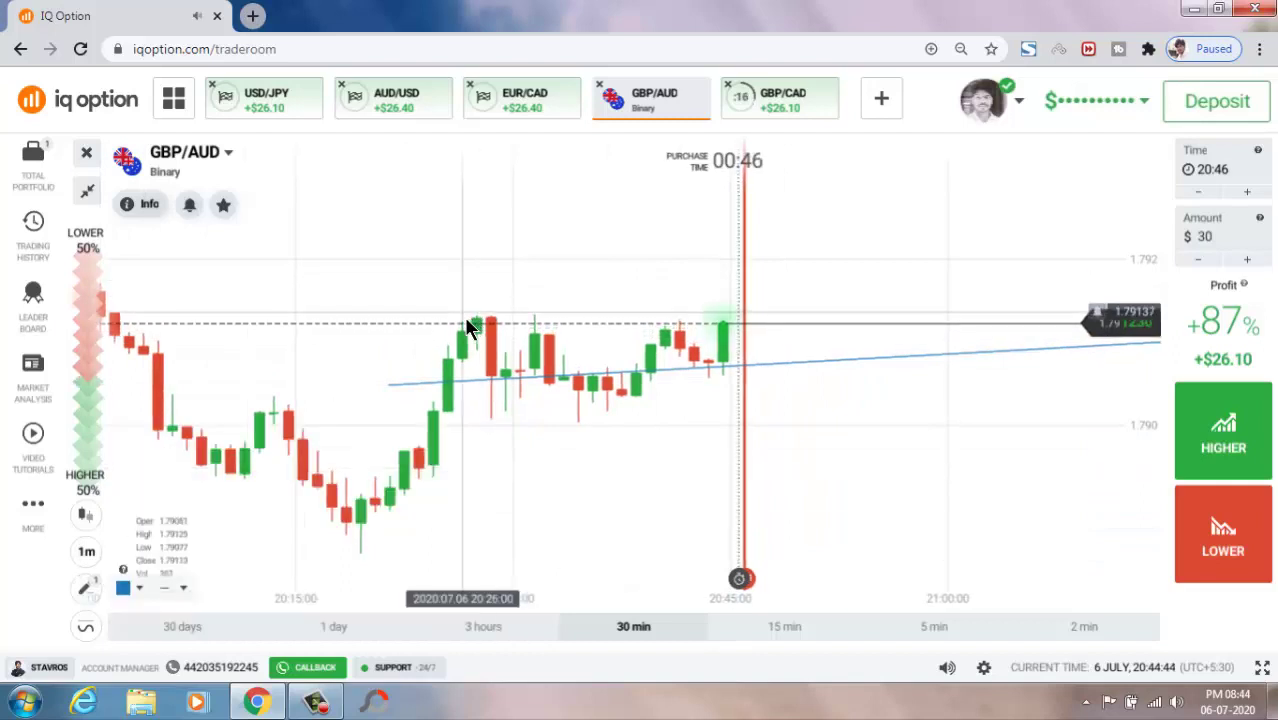
drag(468, 318, 910, 364)
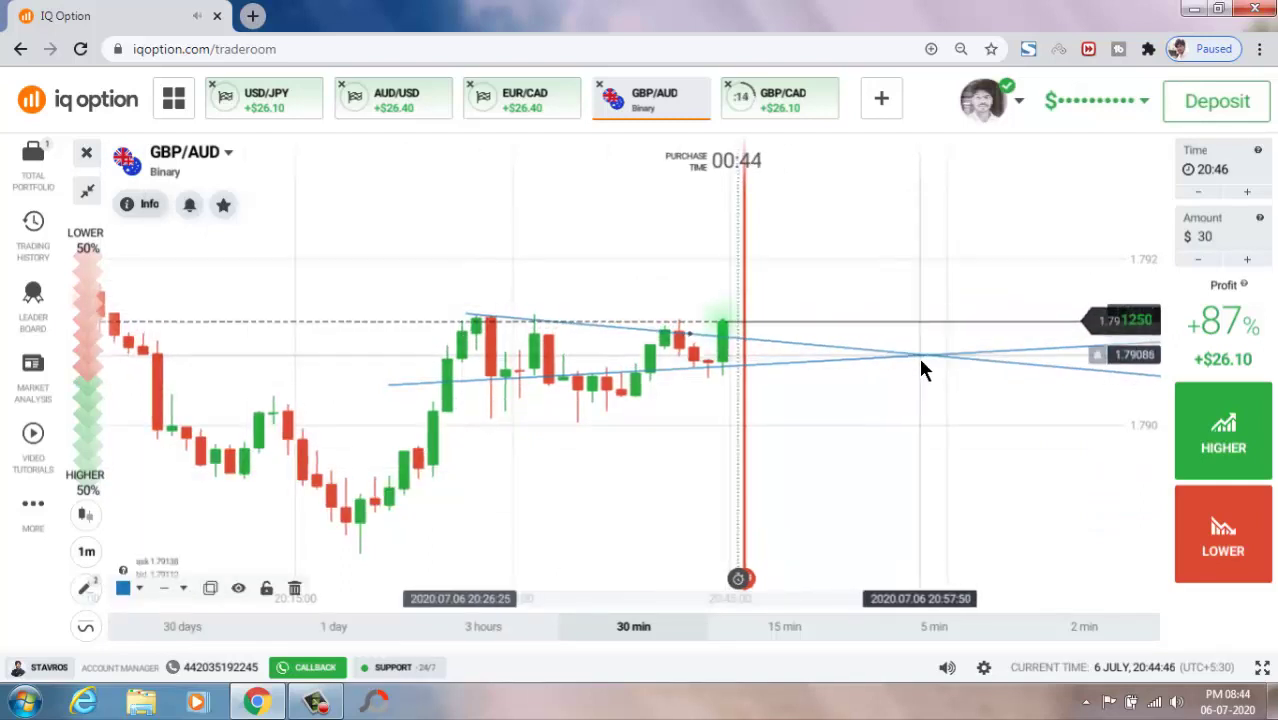
scroll(905, 430, up, 1)
scroll(880, 448, up, 1)
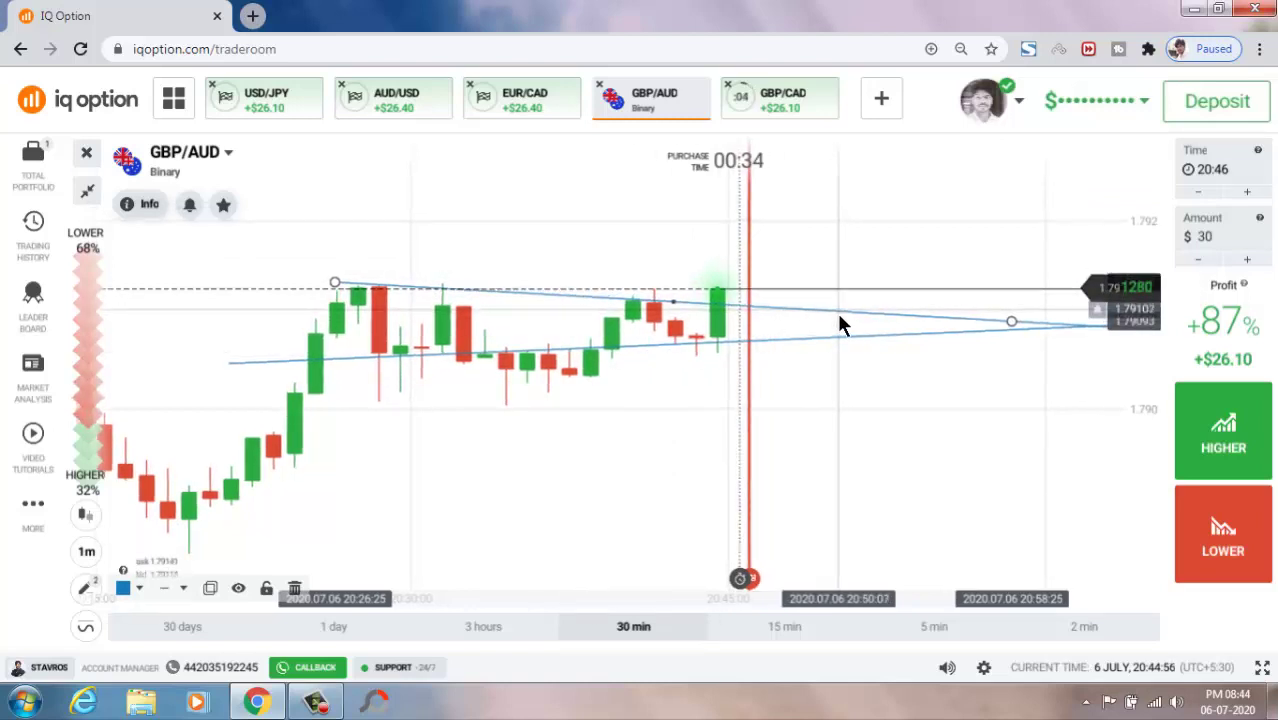
Check the result of the GBP/CAD option, then return to GBP/AUD and inspect its latest candles against the trend lines
click(740, 105)
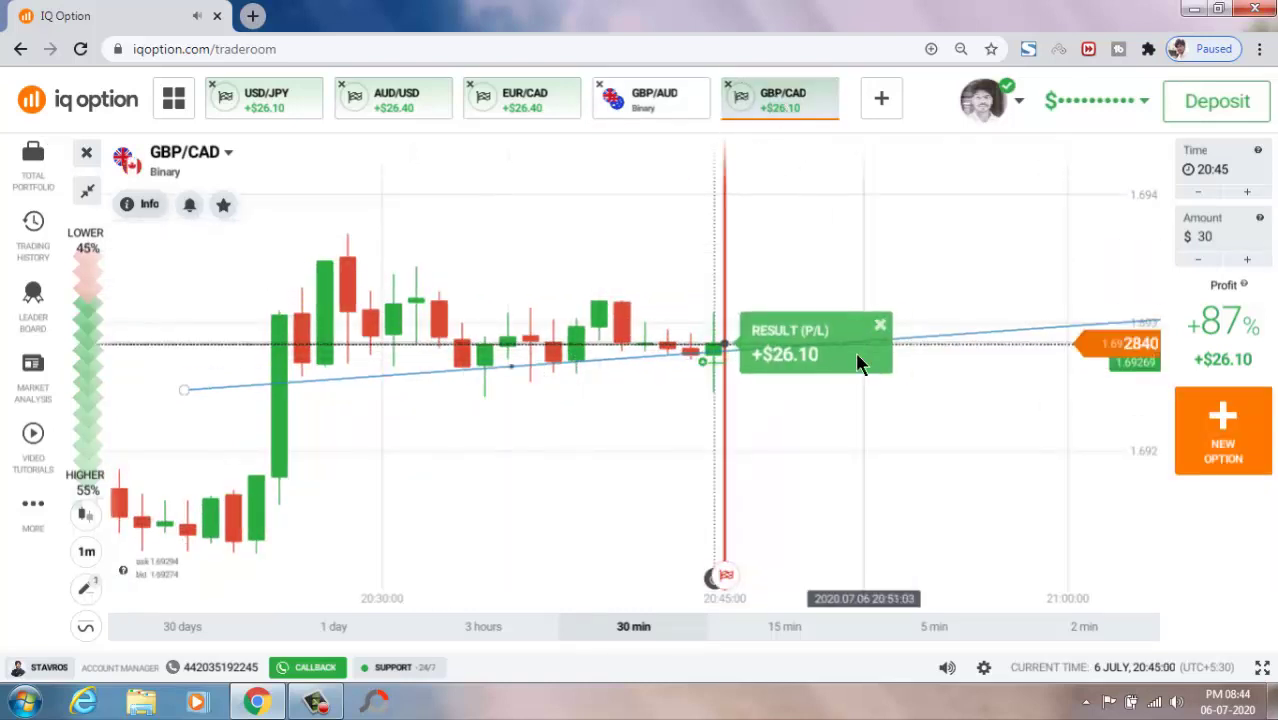
click(657, 120)
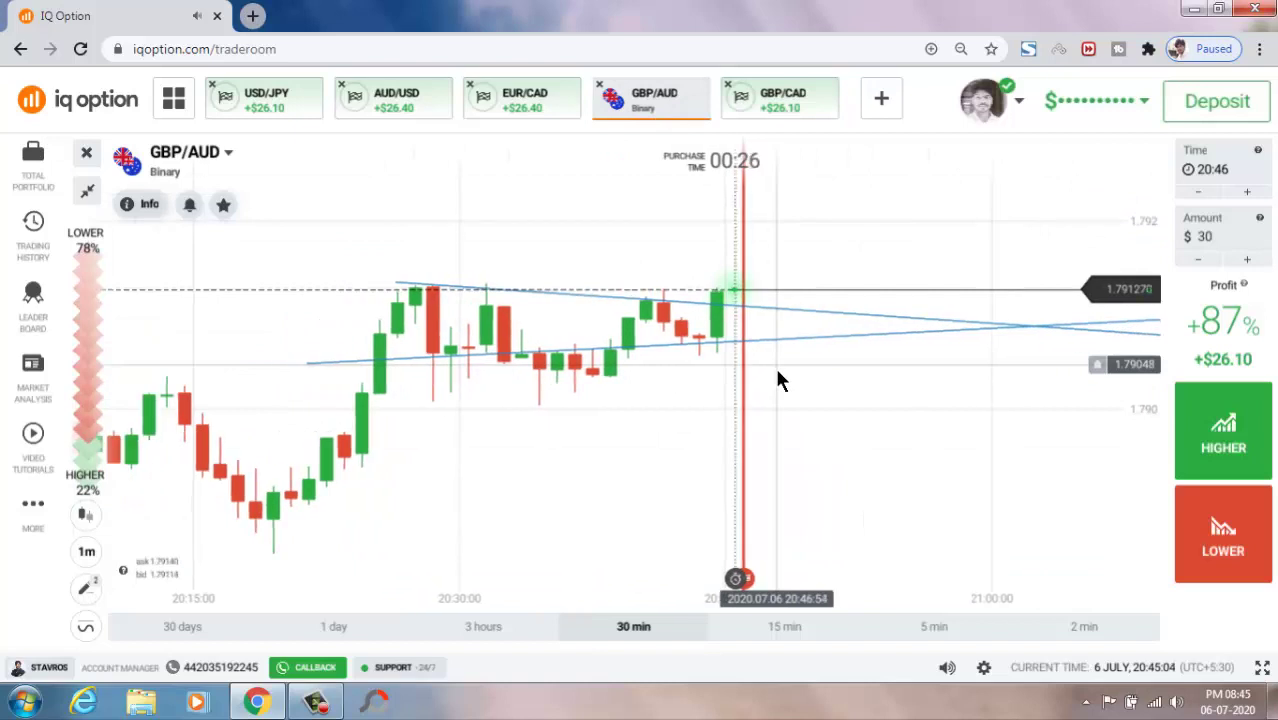
scroll(774, 364, up, 2)
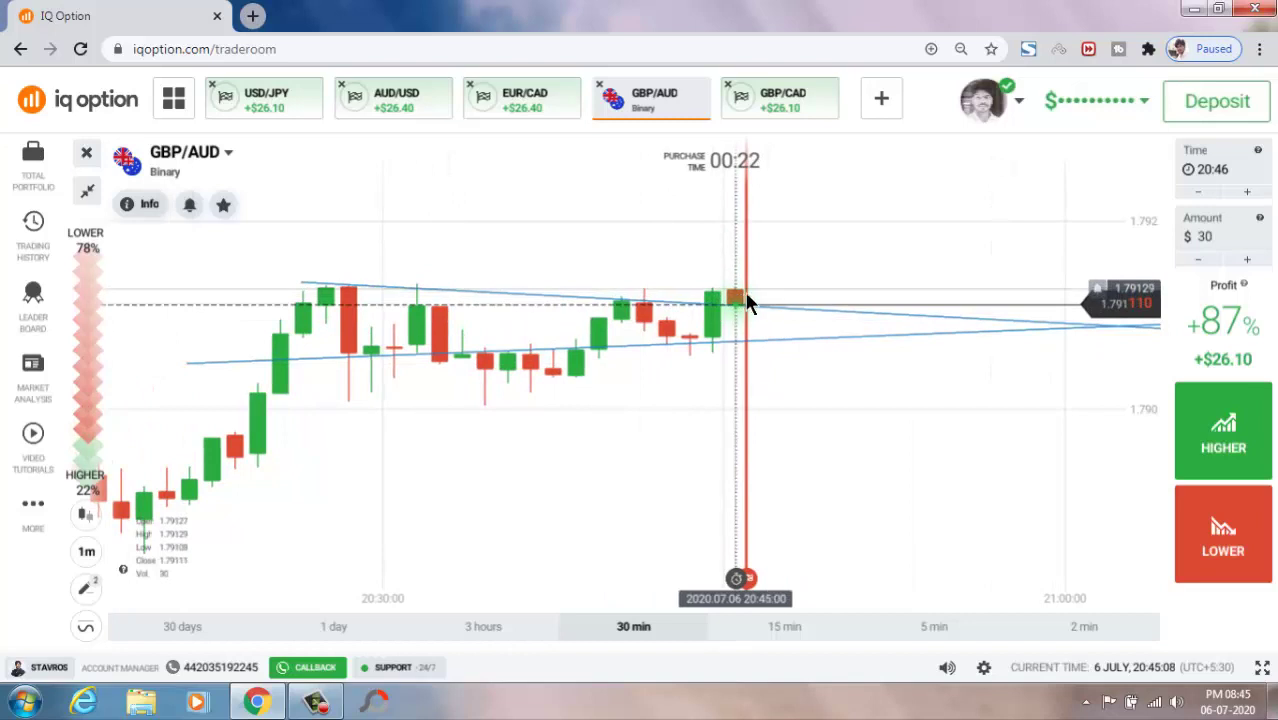
scroll(750, 292, up, 2)
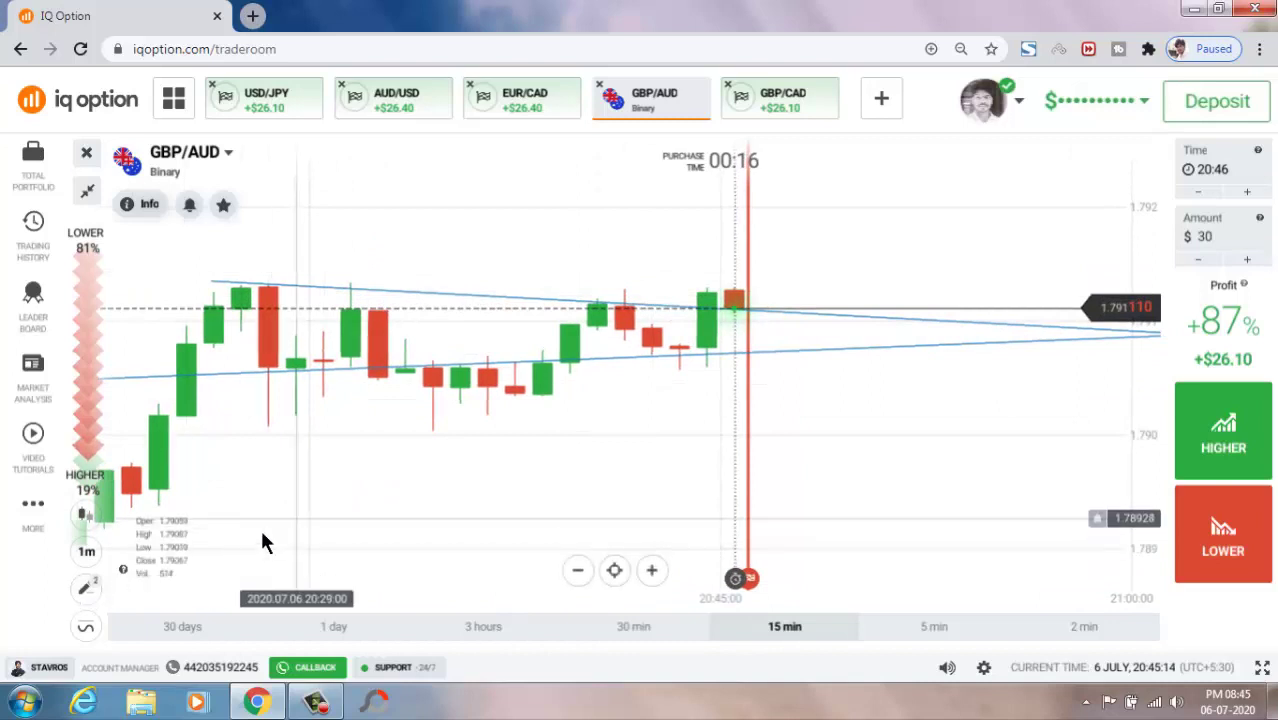
Delete all drawn lines from the GBP/AUD chart
click(88, 588)
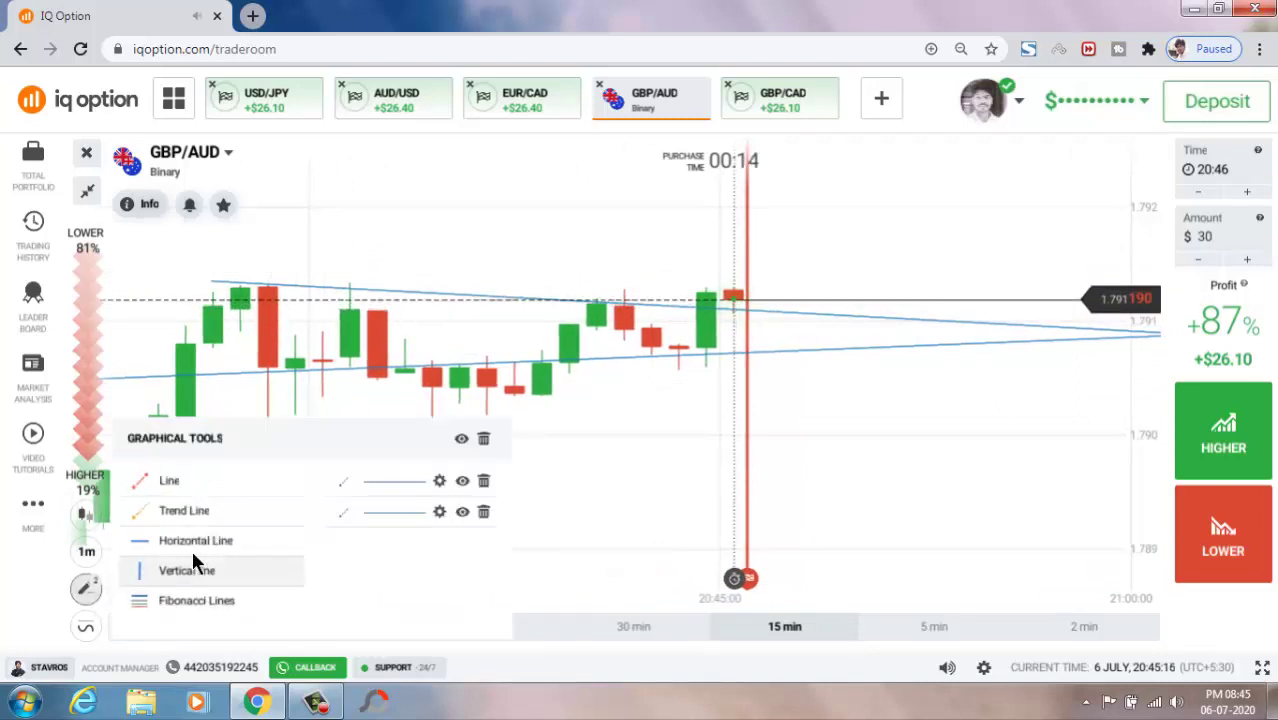
click(483, 441)
scroll(760, 384, down, 3)
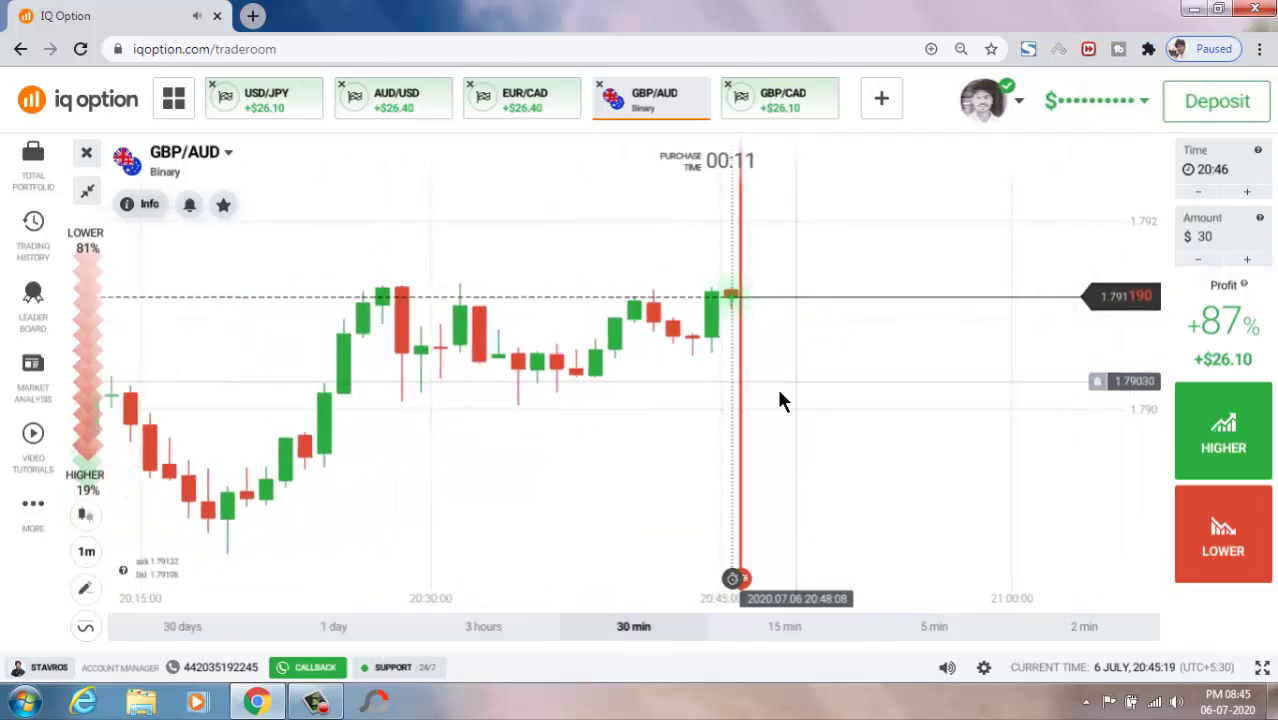
Draw two horizontal lines on the GBP/AUD chart, at about 1.79129 along the highs and at about 1.79060
click(86, 588)
click(197, 537)
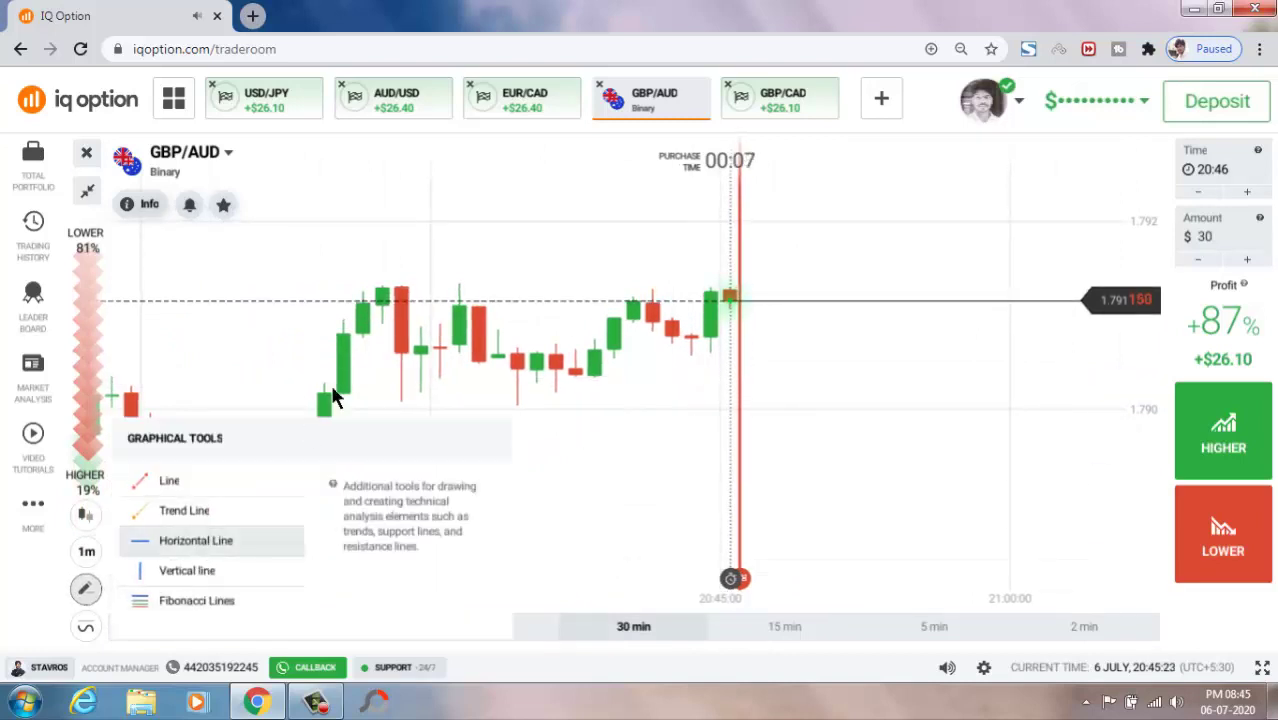
click(450, 298)
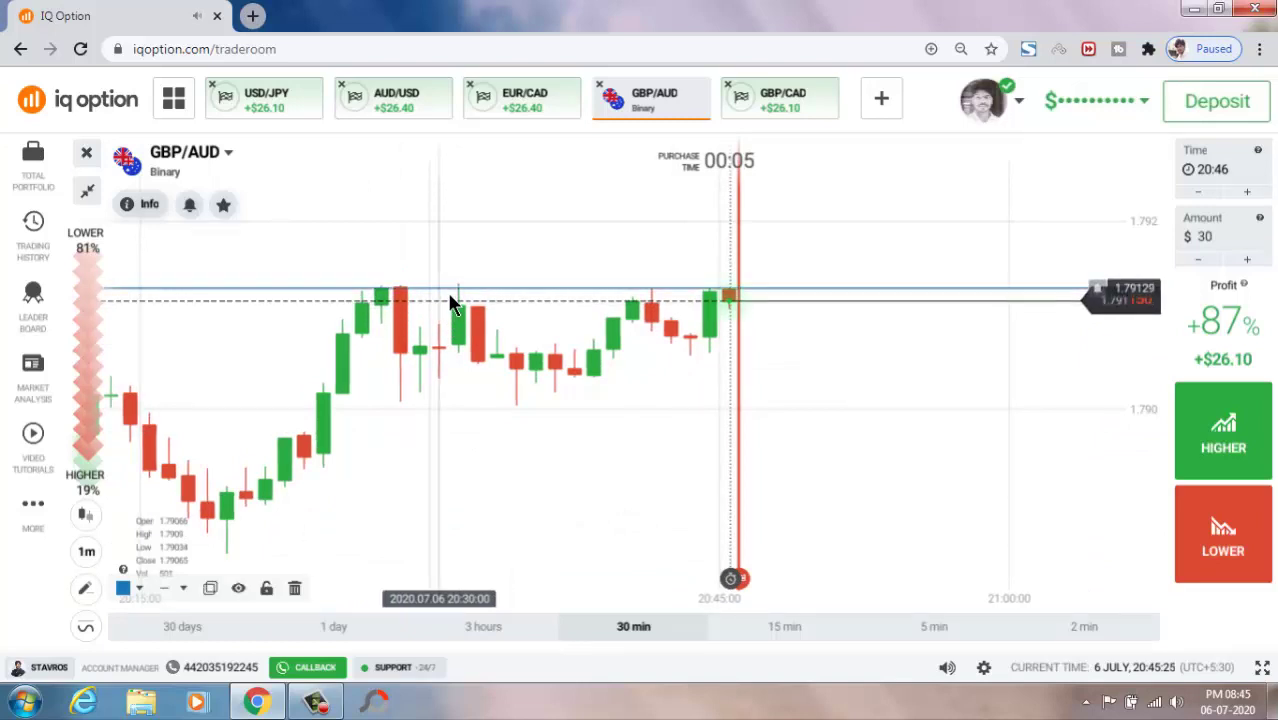
click(86, 588)
click(193, 541)
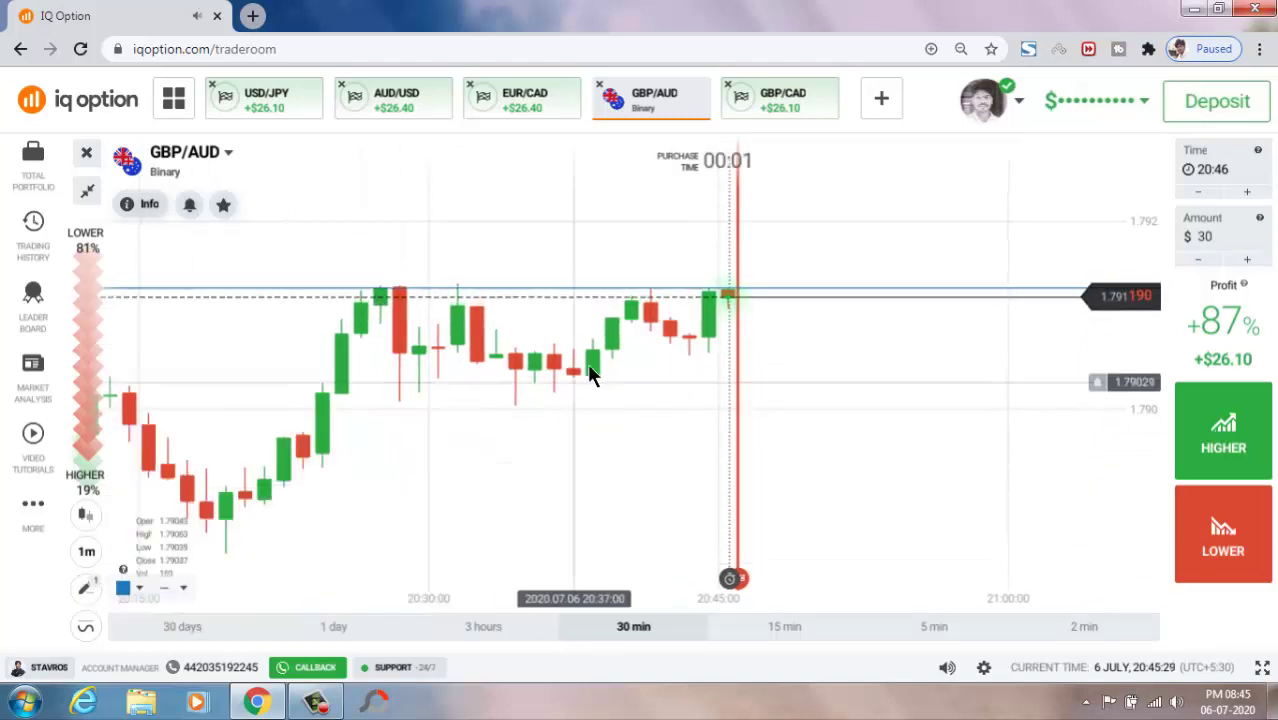
click(607, 356)
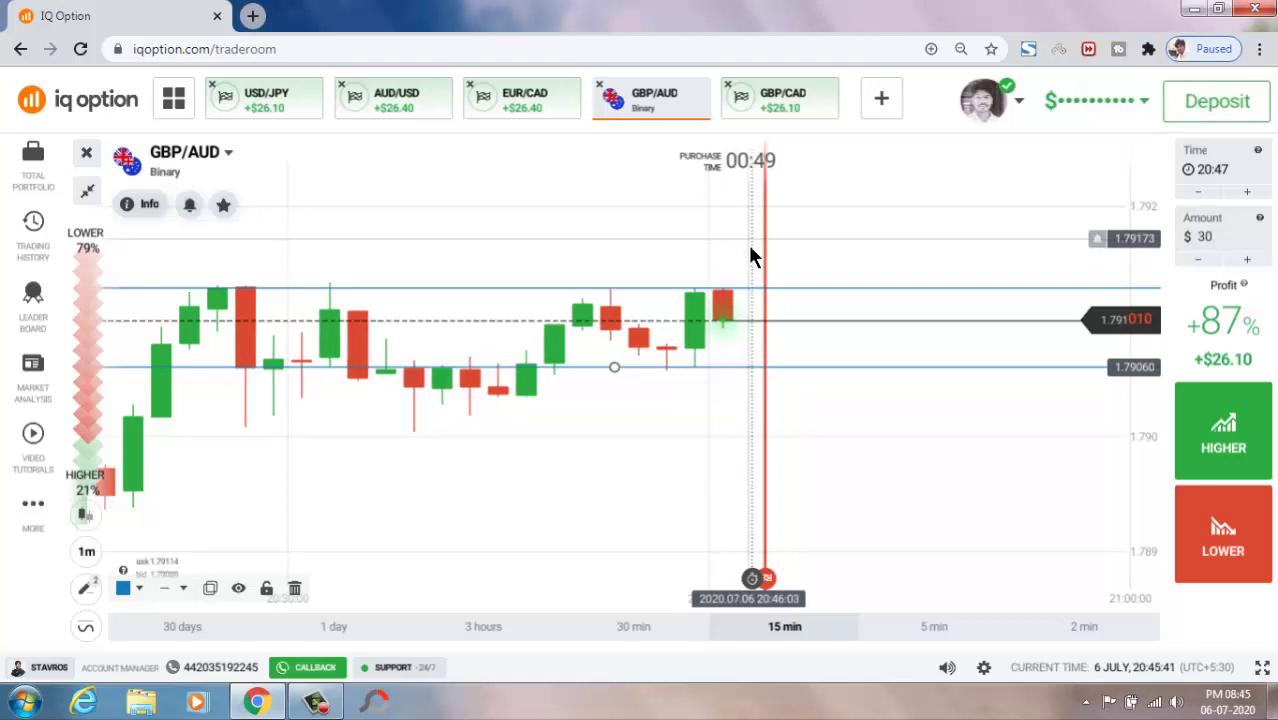
Draw a third horizontal line on the GBP/AUD chart, at about 1.79113
scroll(787, 326, down, 2)
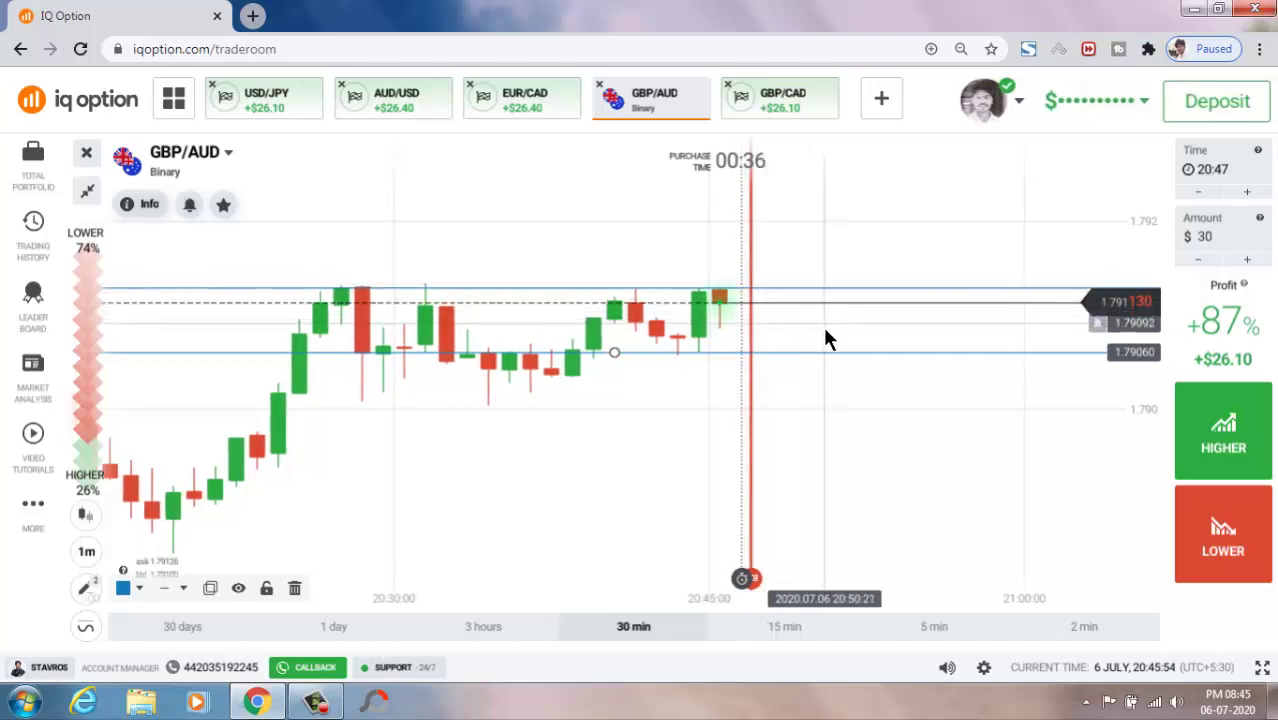
scroll(824, 336, up, 2)
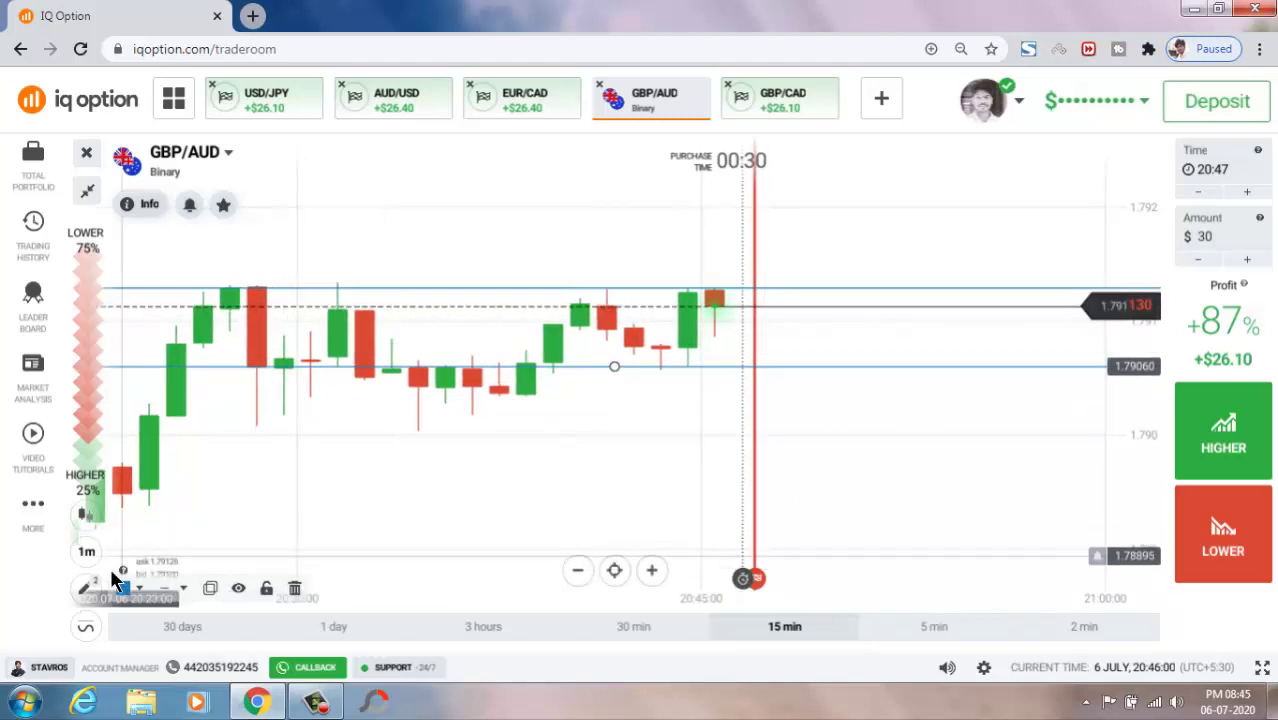
click(86, 589)
click(185, 536)
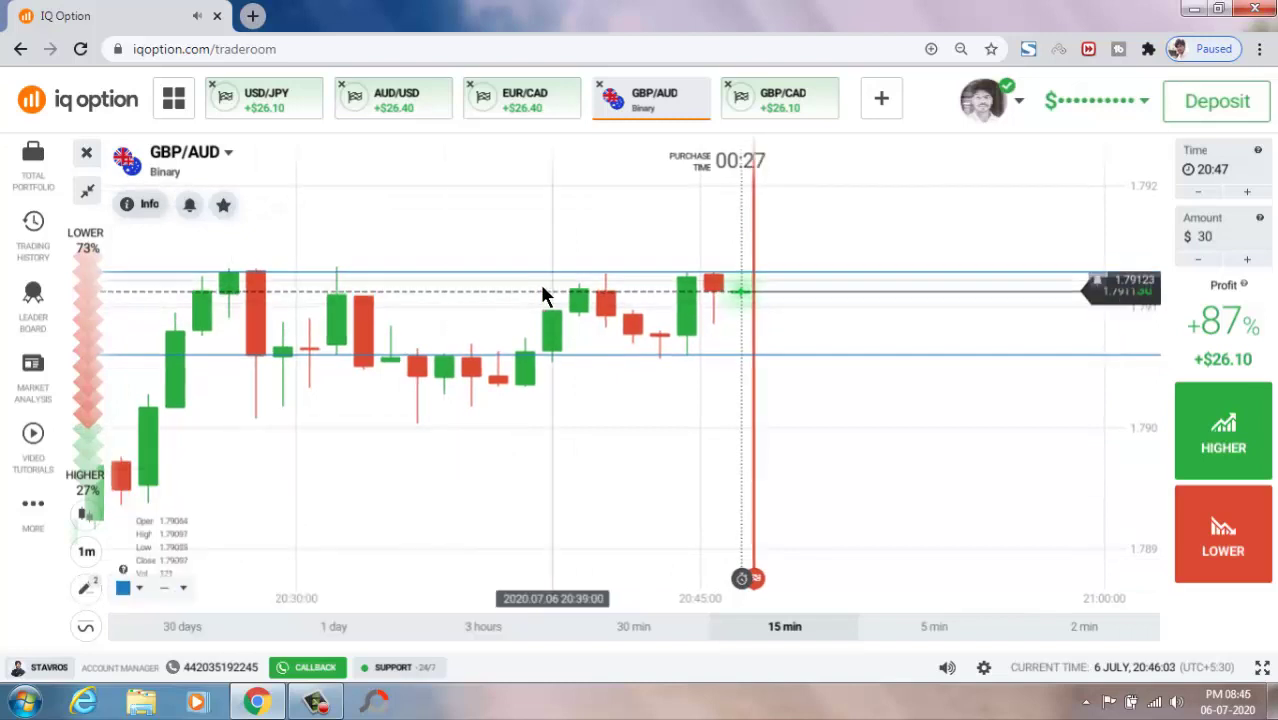
click(548, 294)
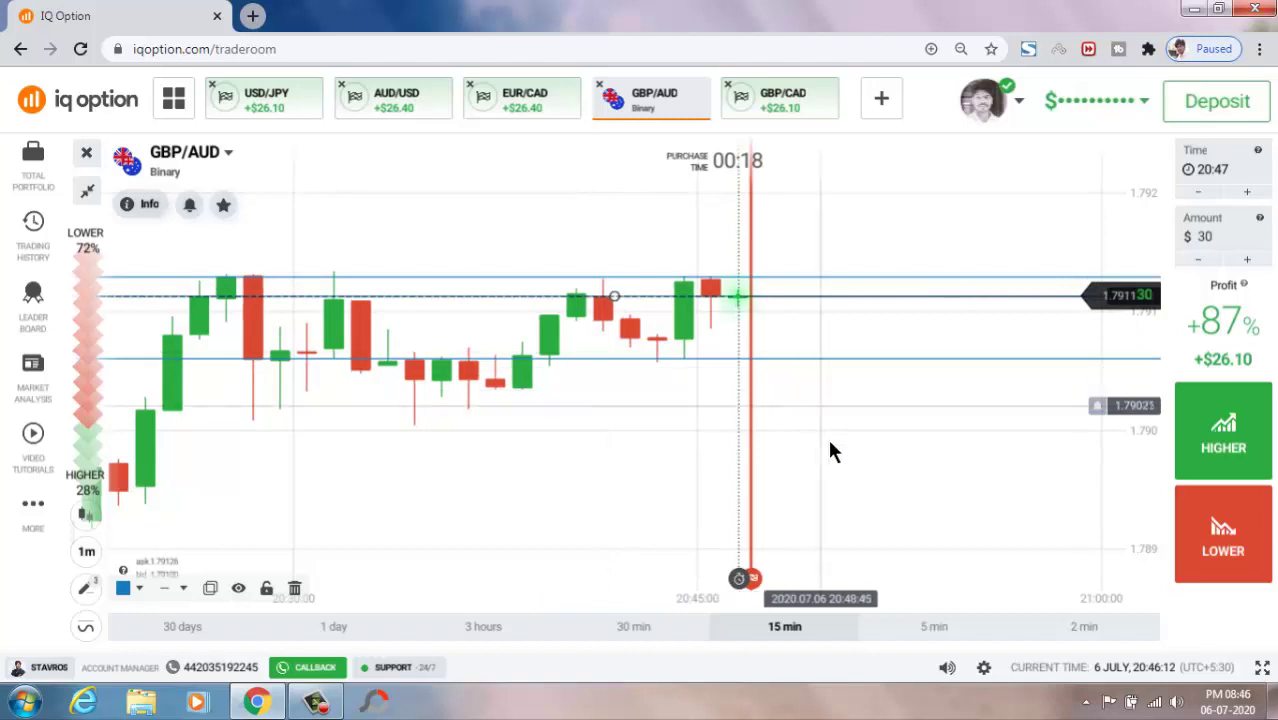
Examine the latest GBP/AUD candles against the three horizontal lines, both close up and over a wider time range
scroll(810, 470, up, 2)
scroll(798, 481, up, 1)
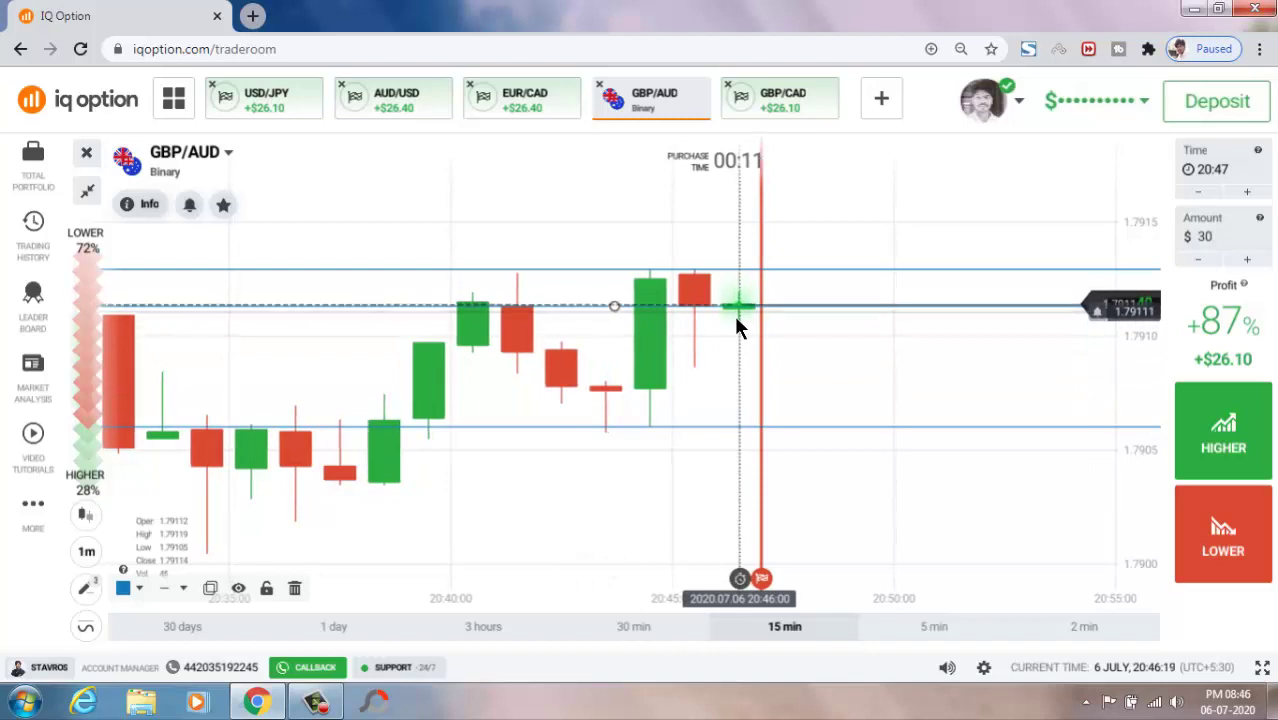
scroll(777, 375, down, 1)
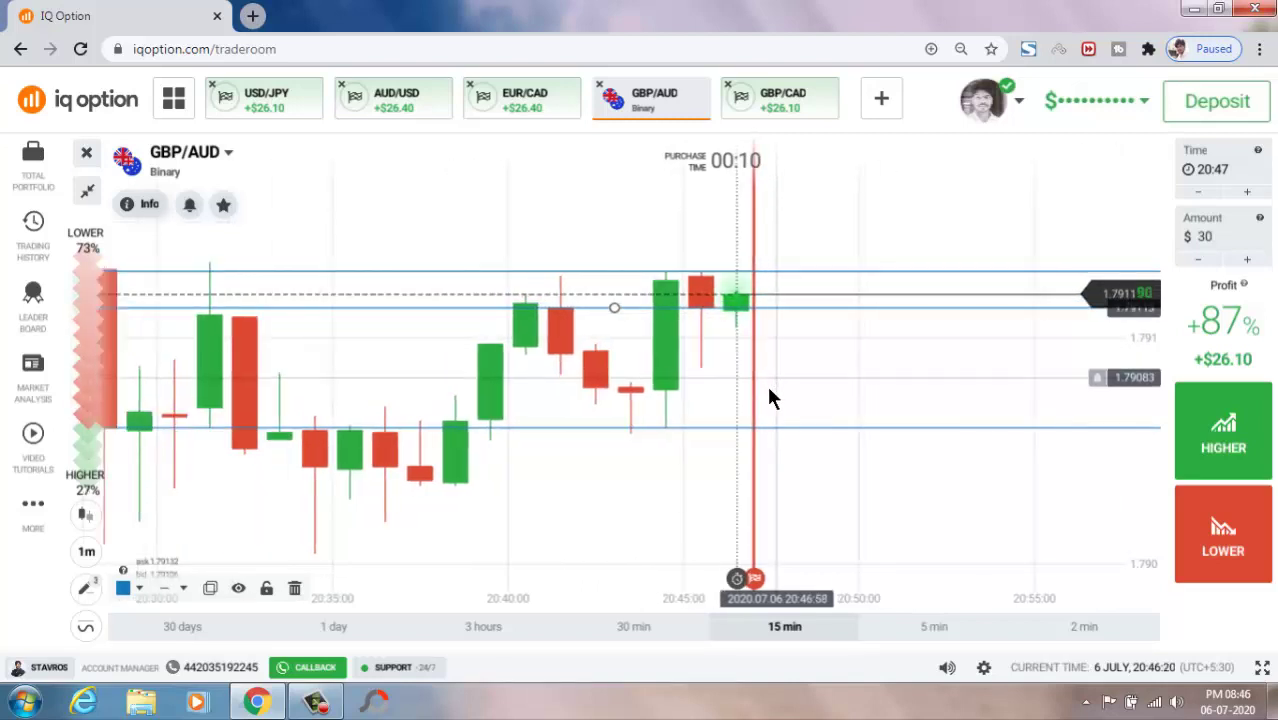
scroll(766, 381, down, 1)
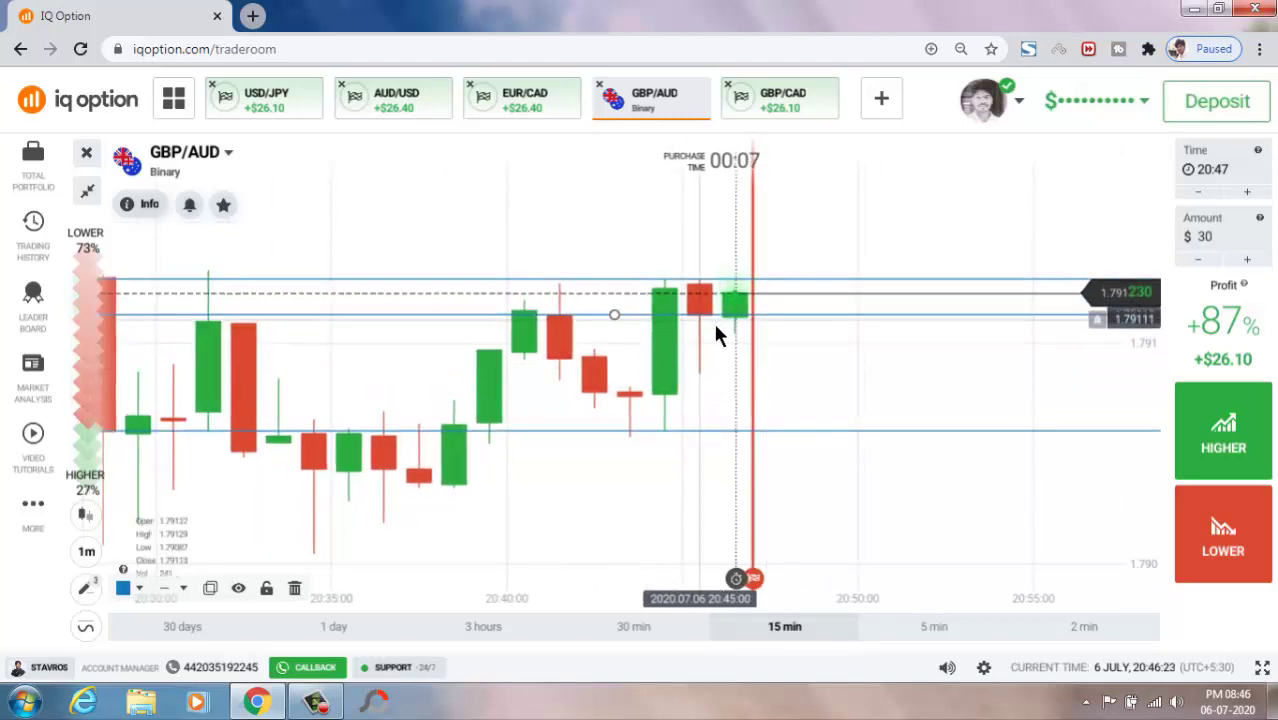
scroll(780, 345, down, 1)
scroll(810, 356, down, 1)
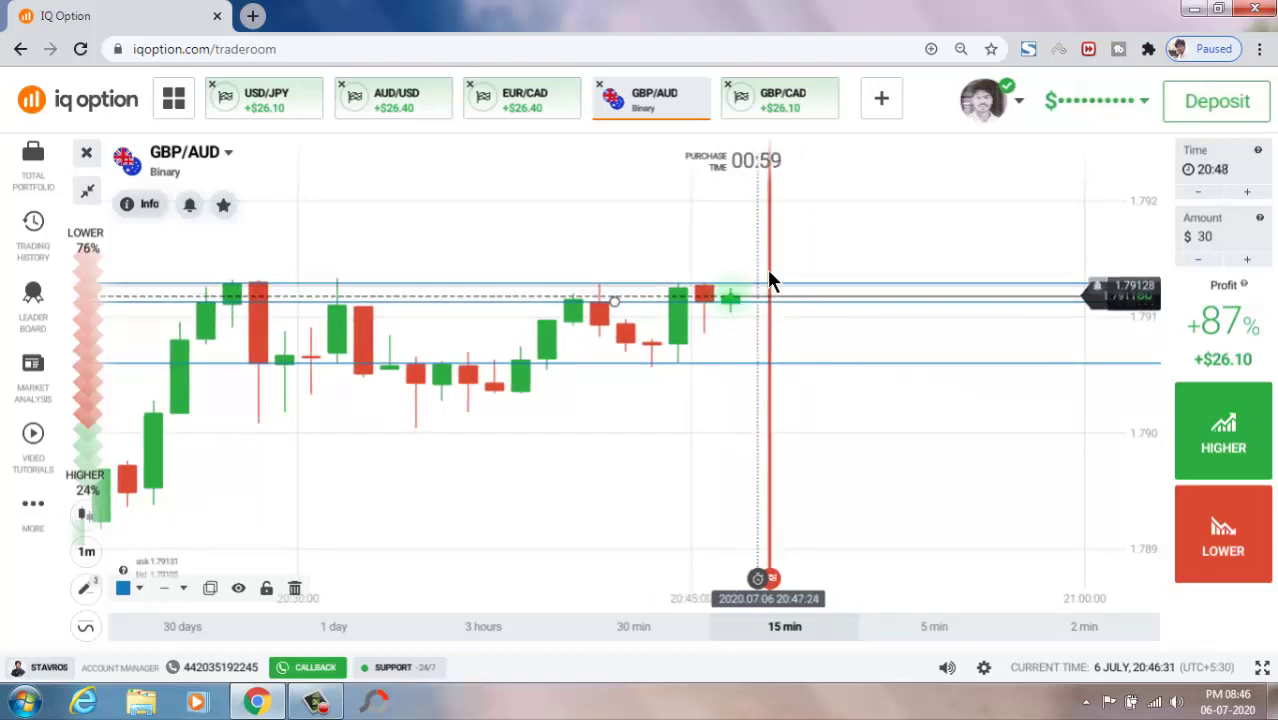
scroll(819, 367, down, 1)
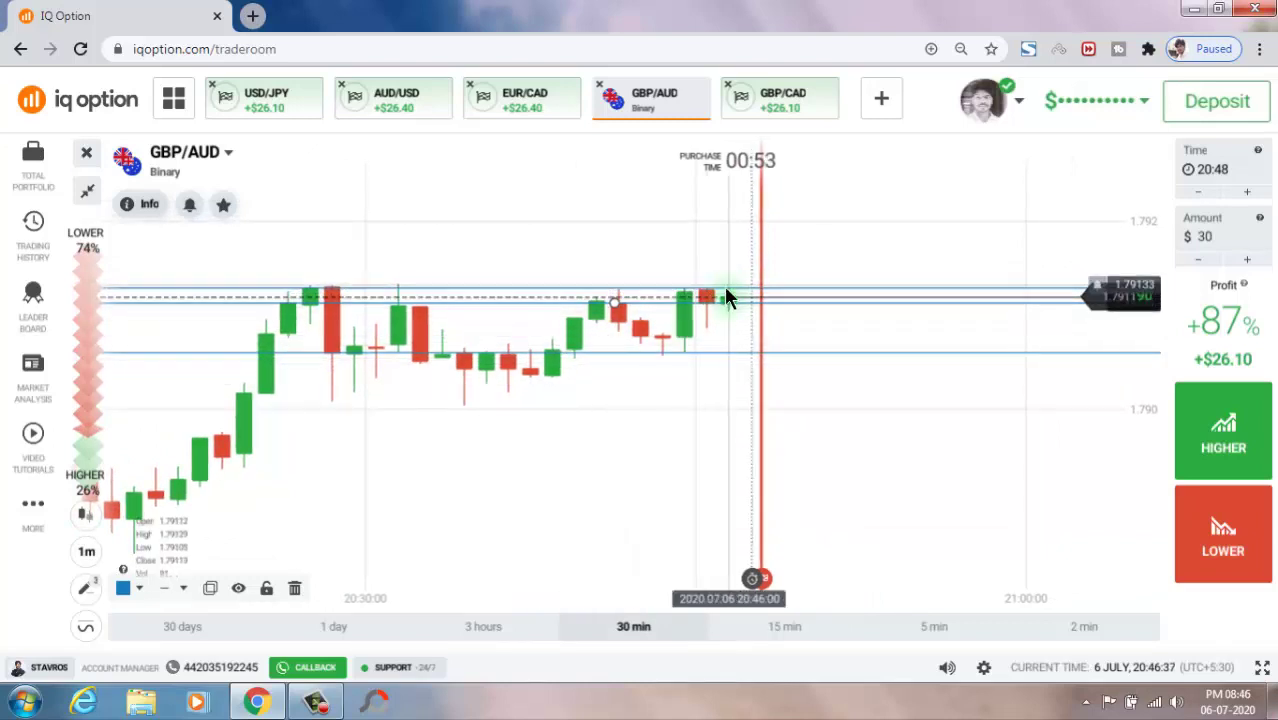
scroll(766, 357, down, 3)
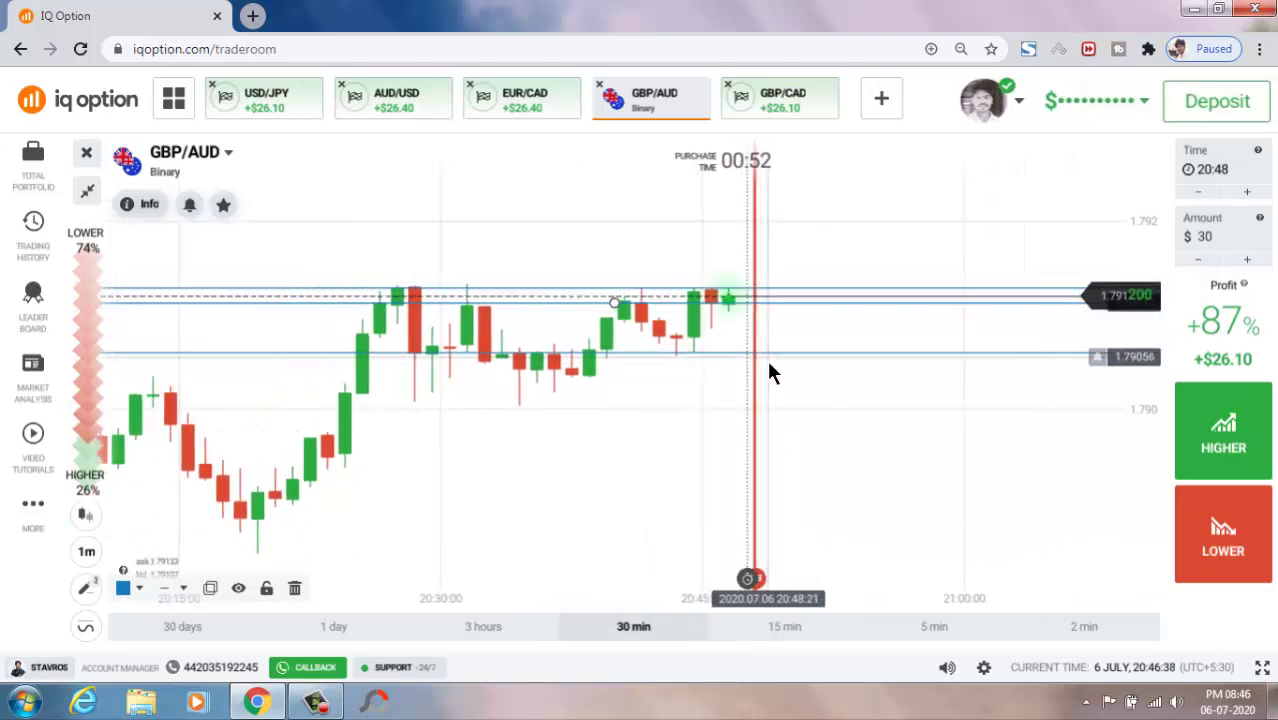
scroll(716, 452, up, 3)
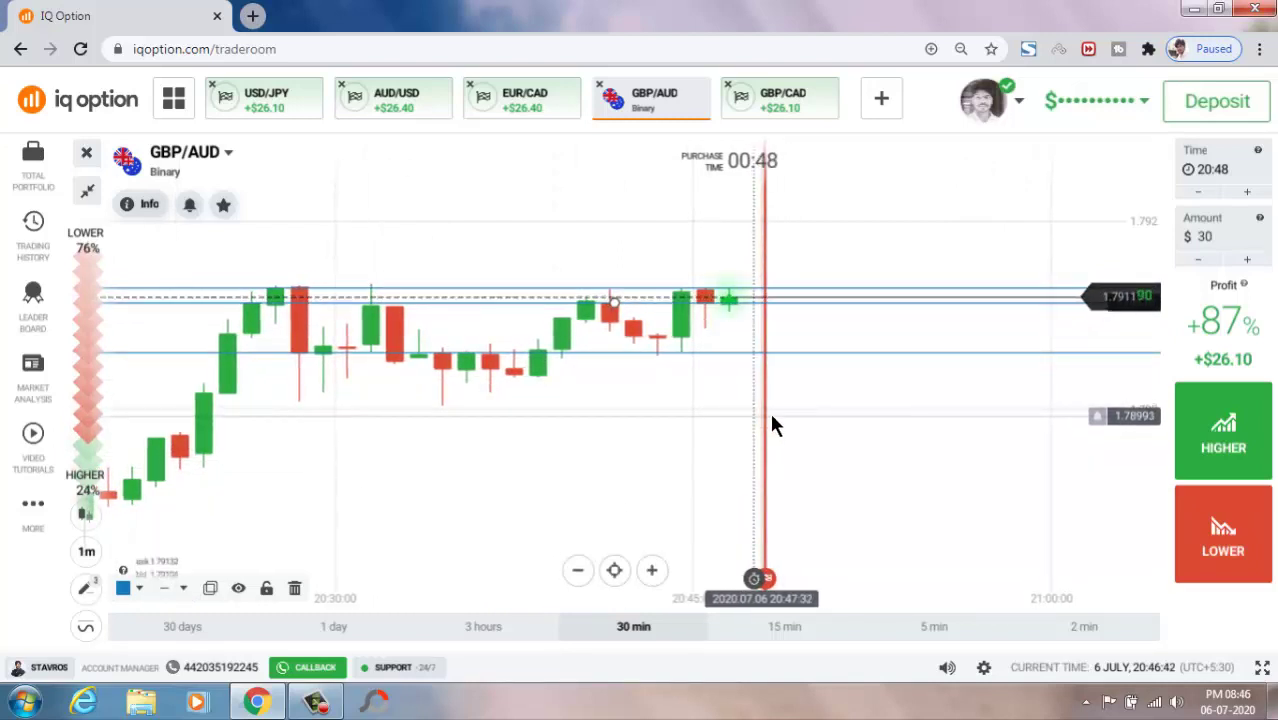
Delete all drawn horizontal lines from the GBP/AUD chart
click(84, 592)
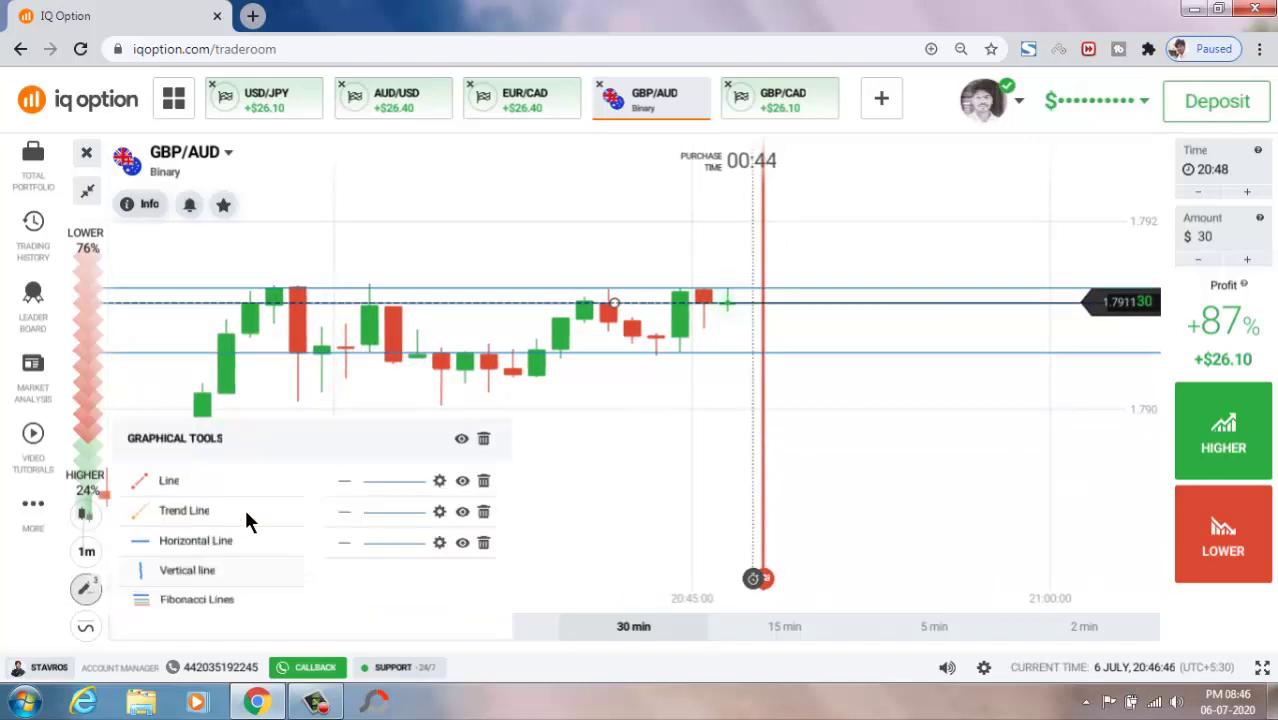
click(482, 438)
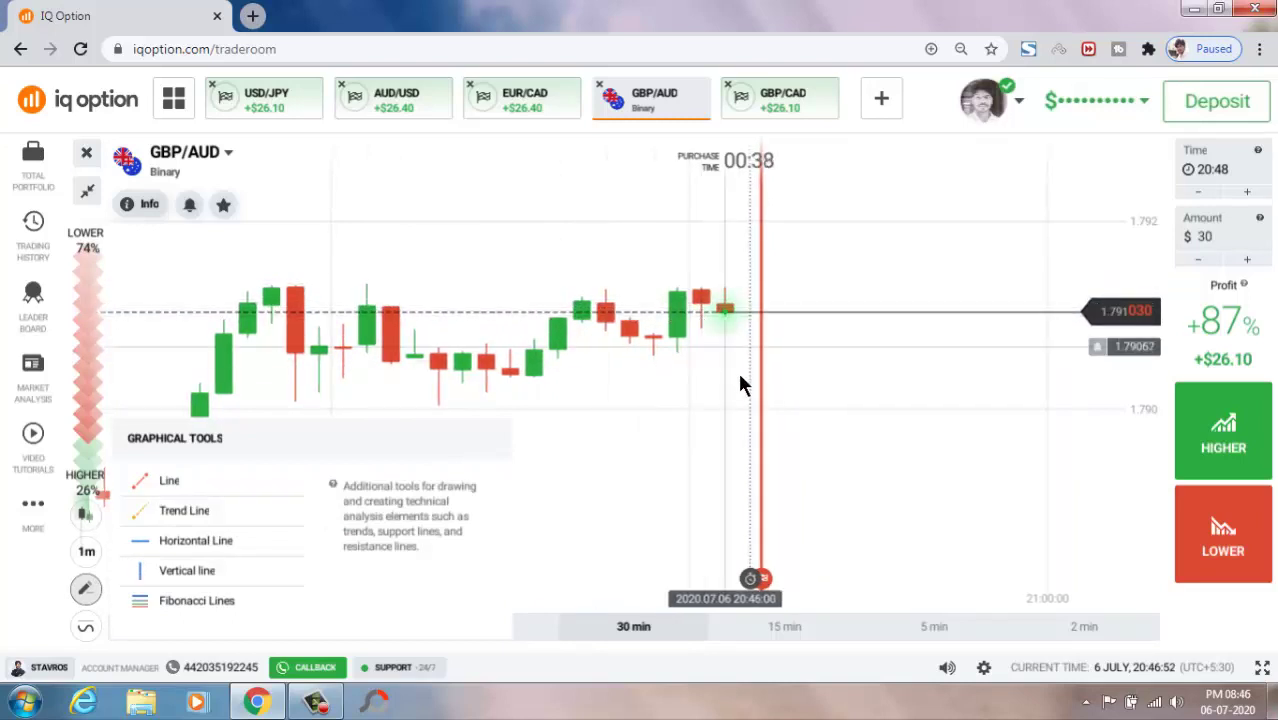
scroll(740, 385, up, 2)
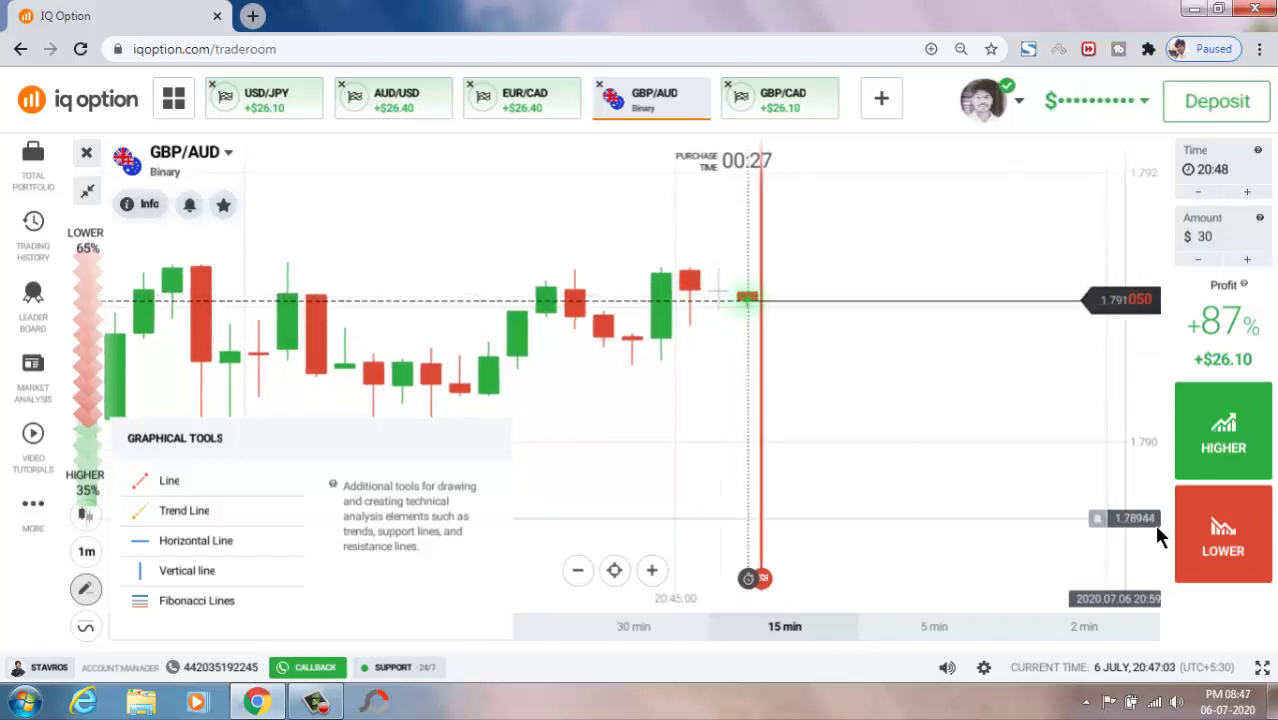
click(1200, 538)
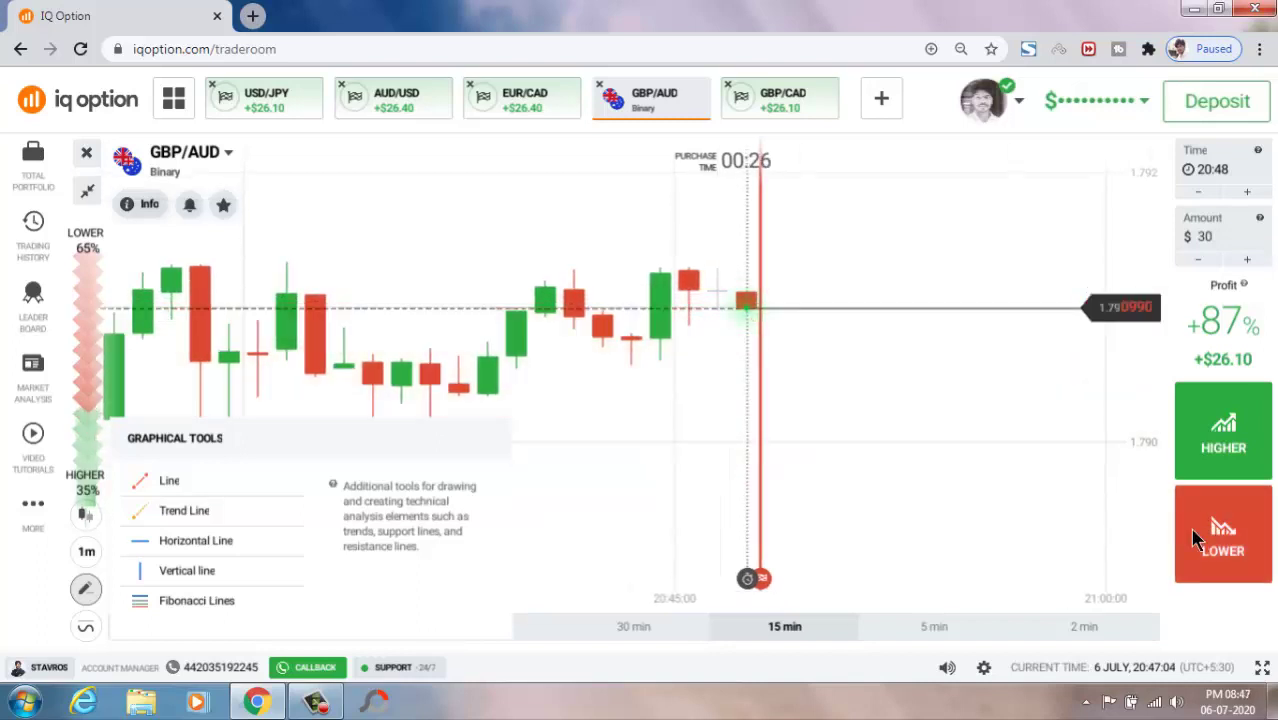
Draw a rising trend line on the GBP/AUD chart from about 1.79032 at 20:38:10 through about 1.79101 beside the latest candle
scroll(895, 490, down, 3)
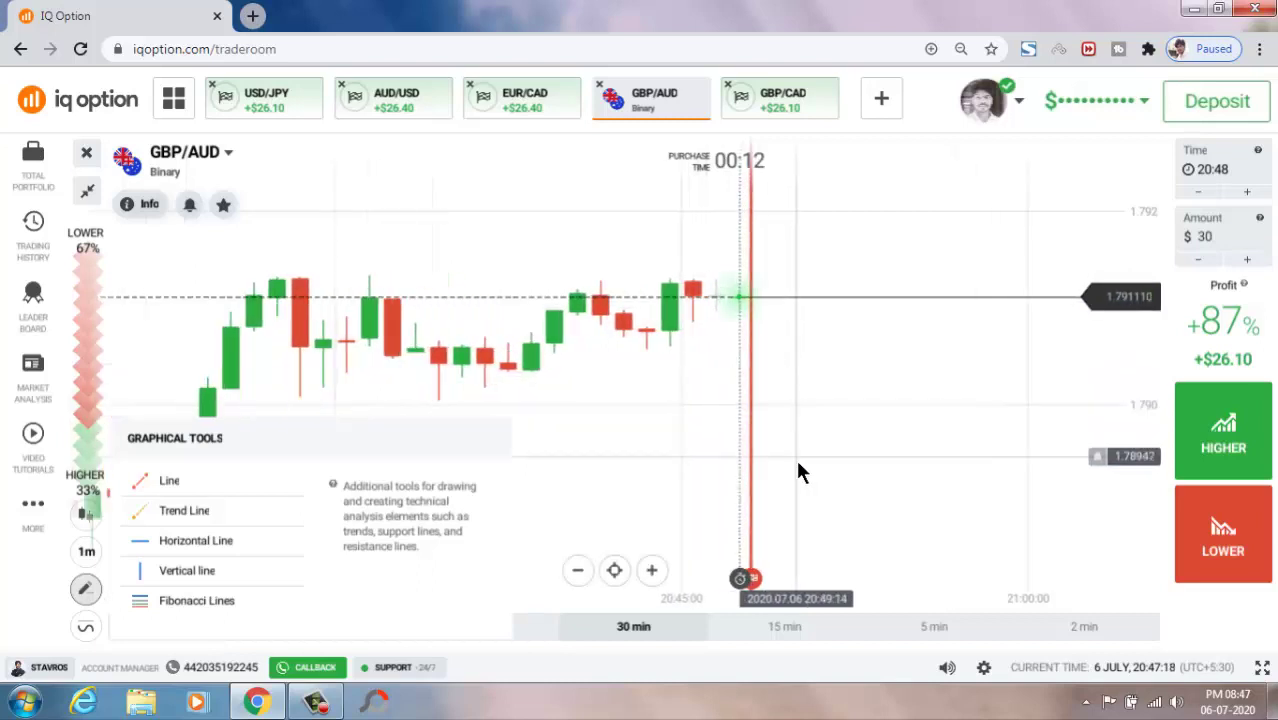
scroll(802, 465, up, 2)
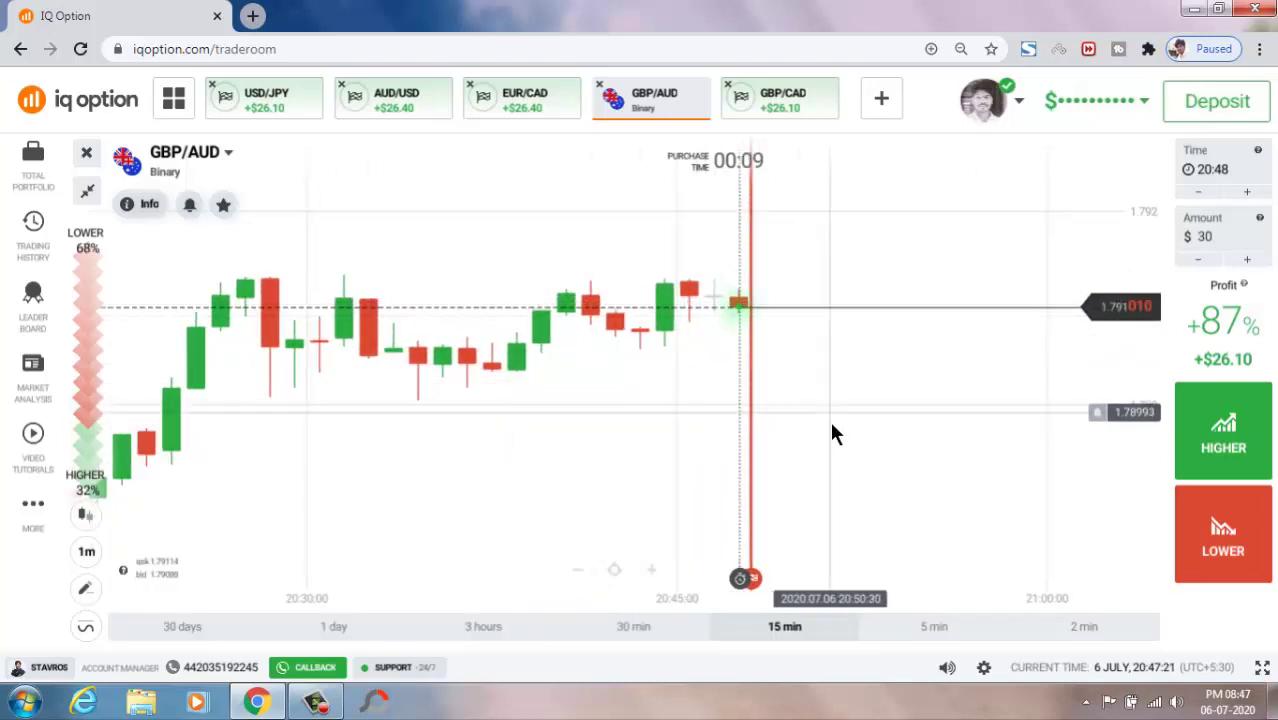
scroll(830, 428, up, 1)
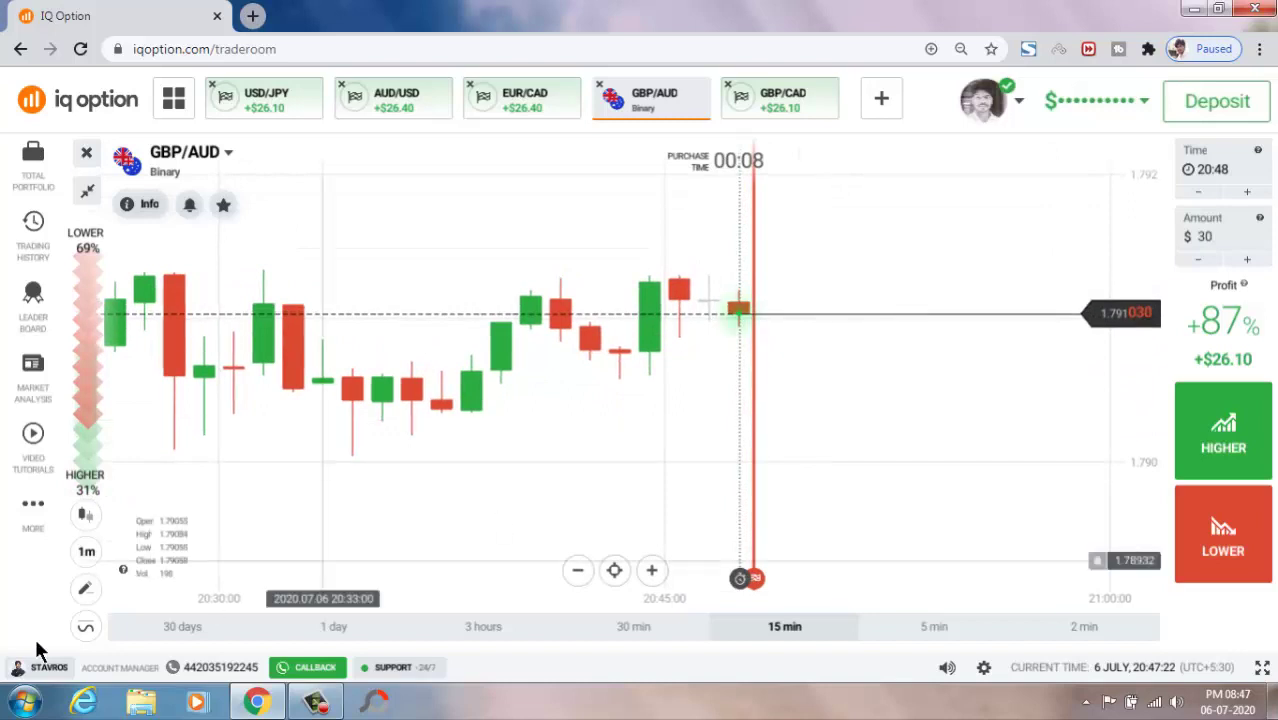
mouse_move(85, 588)
click(221, 532)
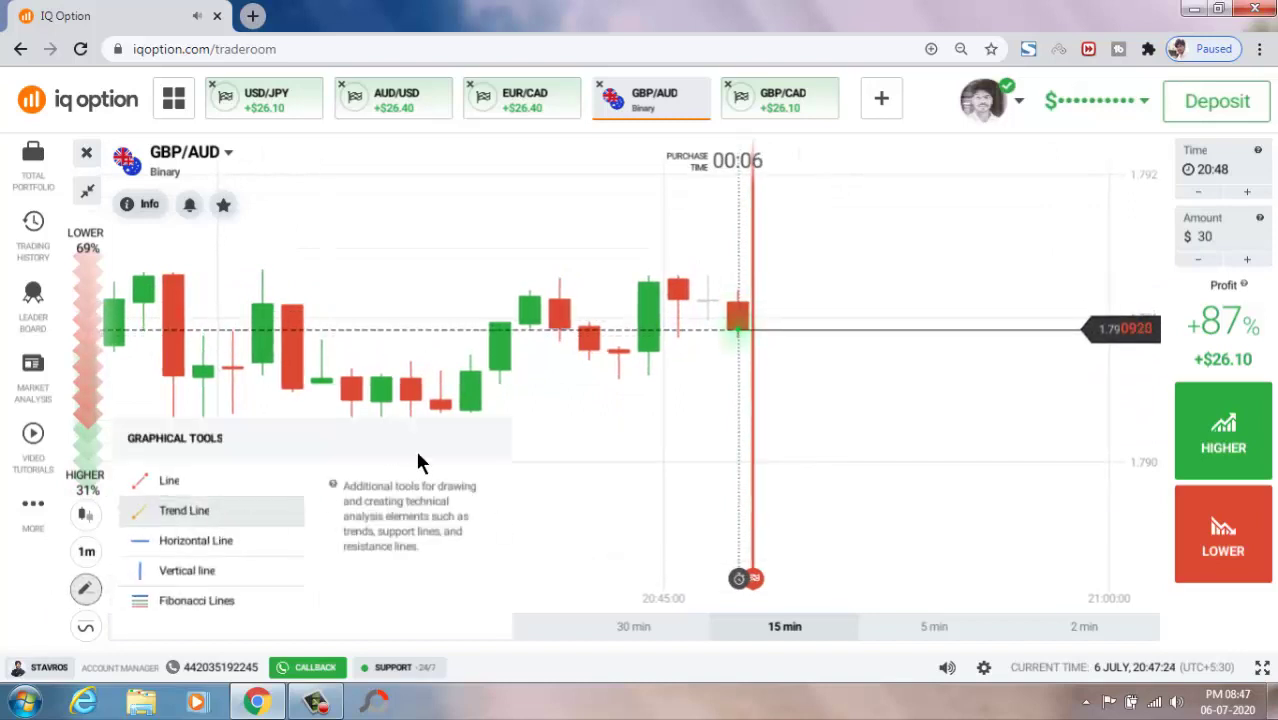
click(462, 420)
click(773, 318)
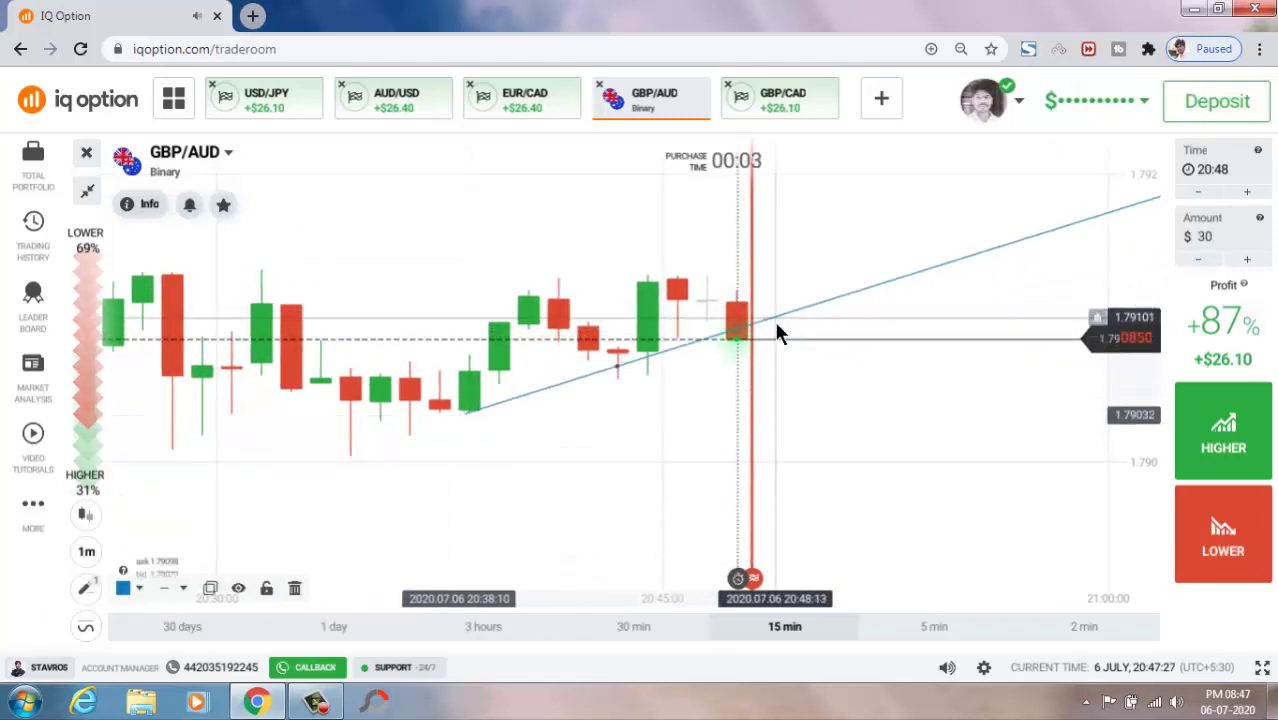
Draw a horizontal line on the GBP/AUD chart at about 1.7904, level with the start of the trend line
scroll(665, 330, down, 2)
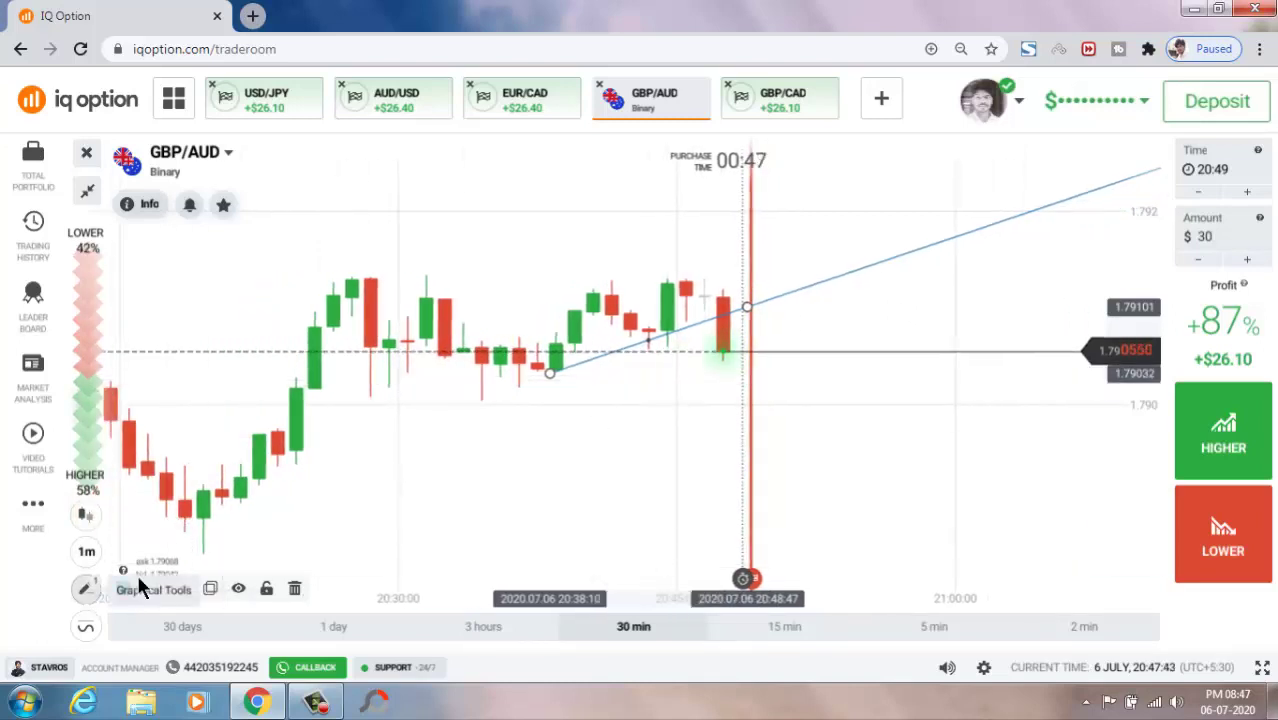
click(86, 588)
click(557, 374)
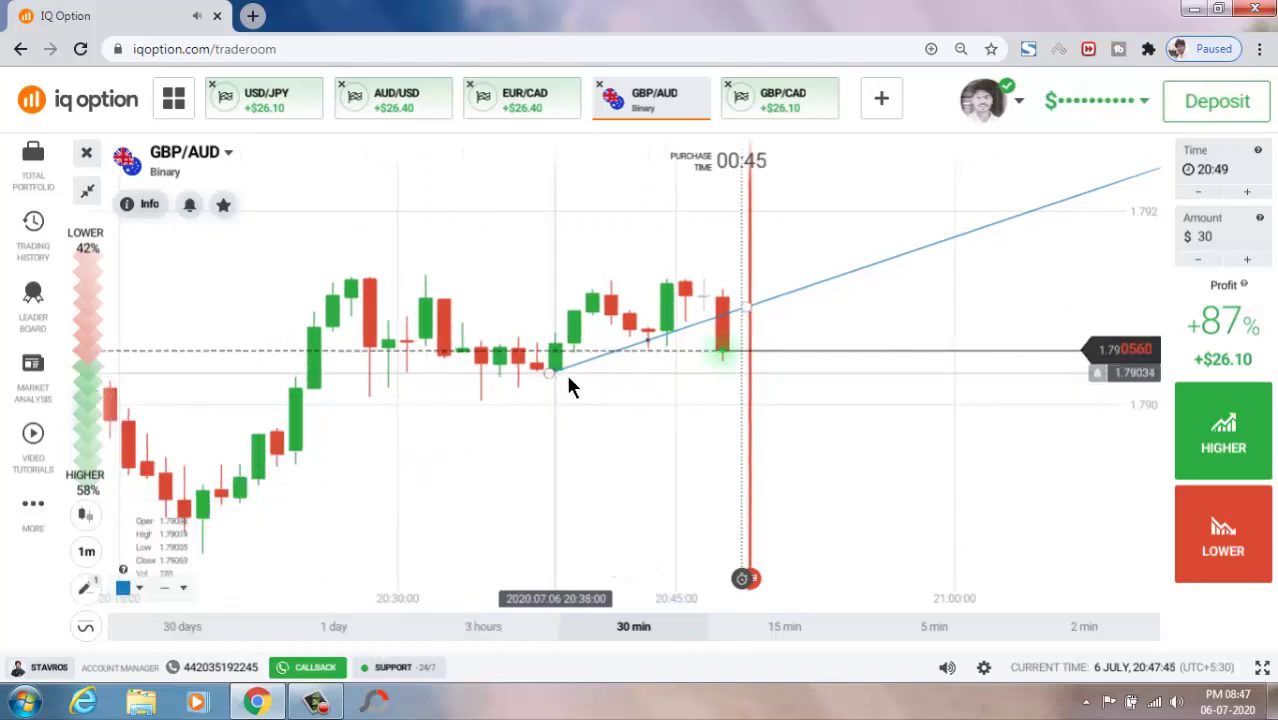
Buy a $30 higher option on GBP/AUD expiring at 20:49
scroll(676, 500, up, 3)
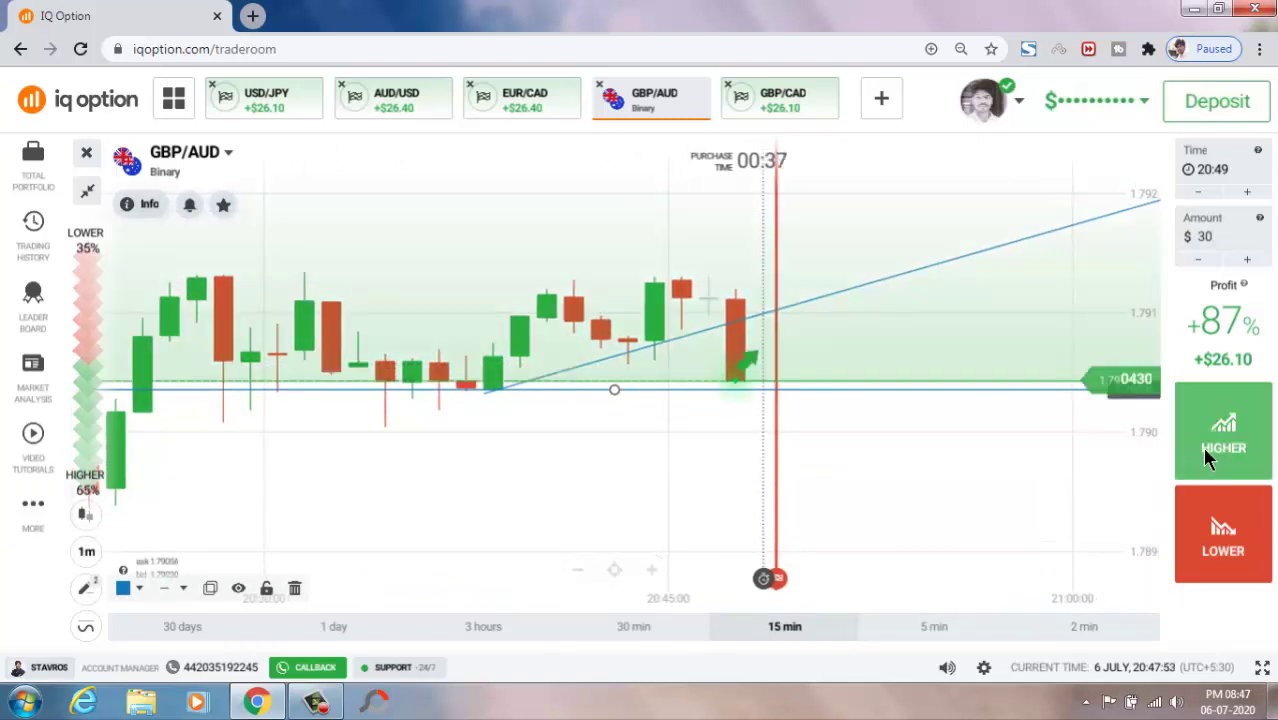
click(1222, 455)
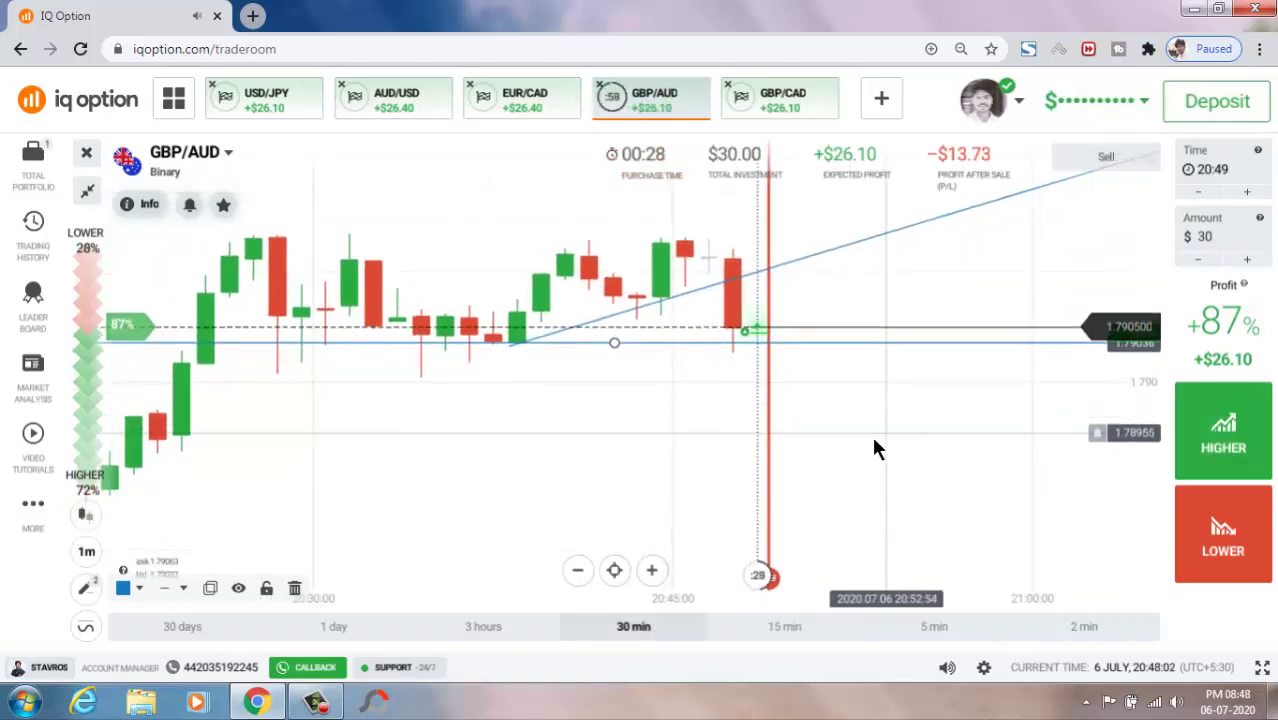
Follow the GBP/AUD candles around the horizontal line until the 20:49 option expires, and check its result
scroll(872, 448, down, 2)
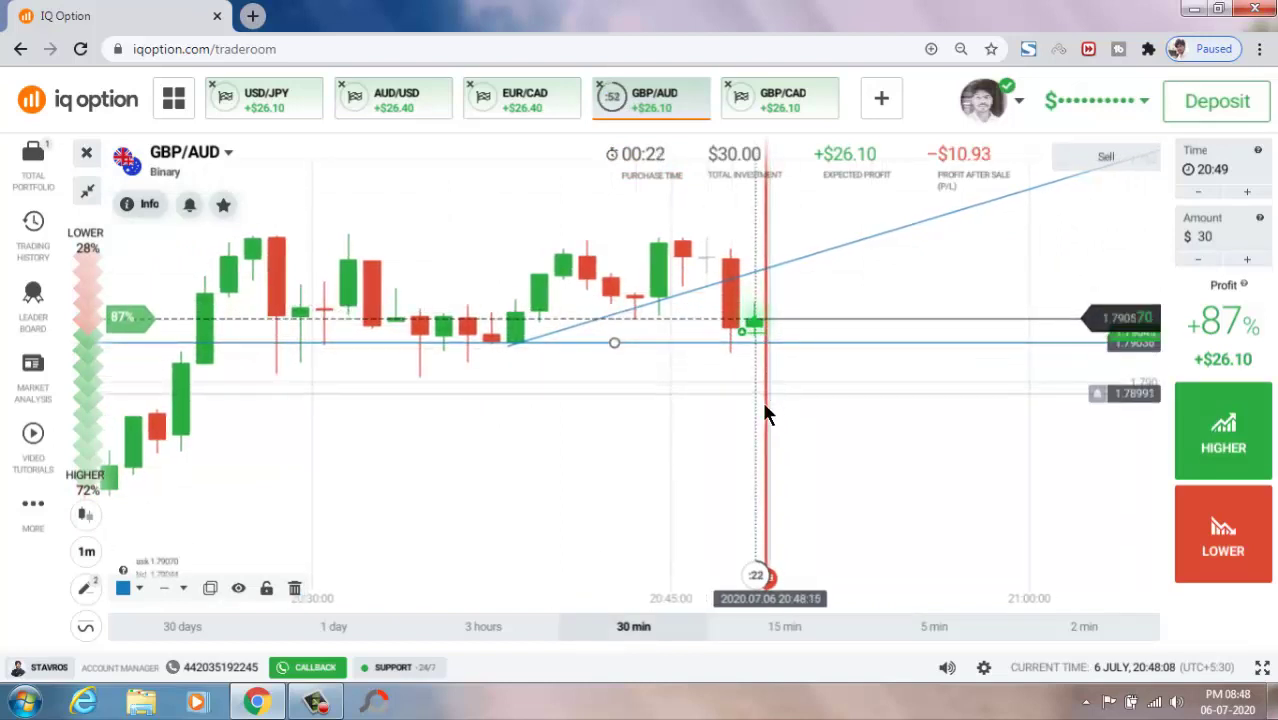
scroll(762, 401, down, 1)
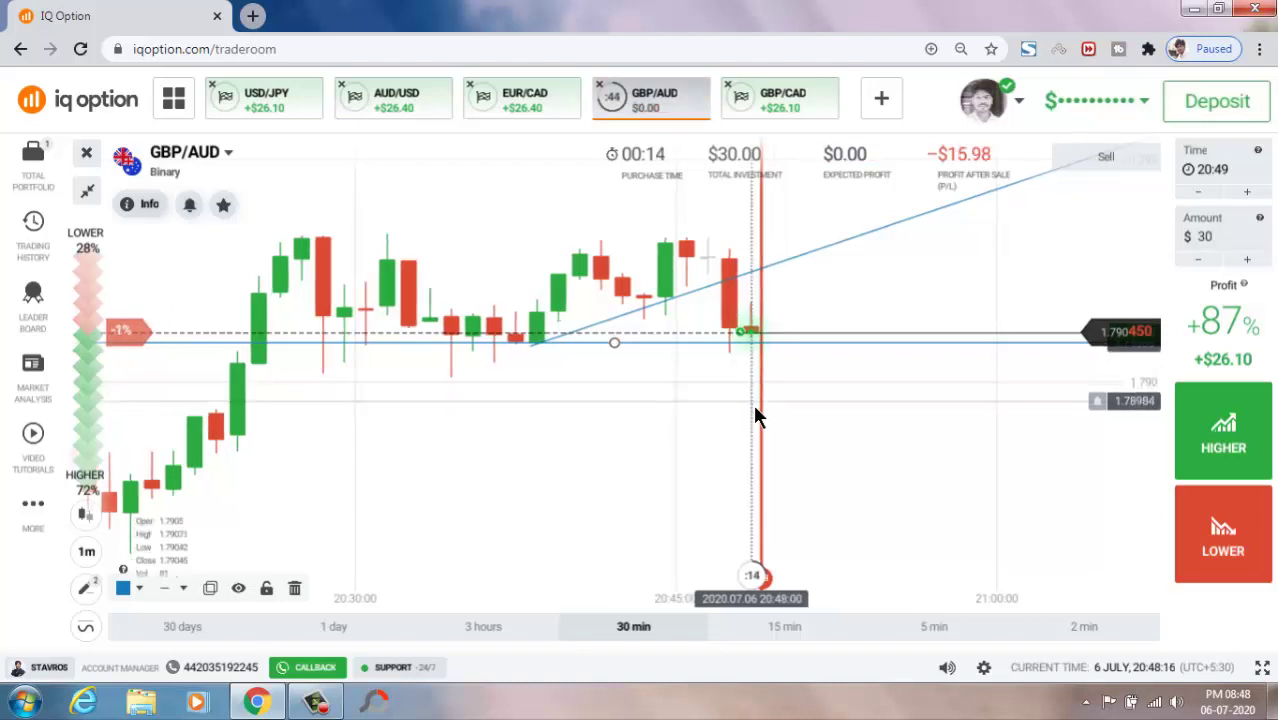
scroll(757, 408, up, 2)
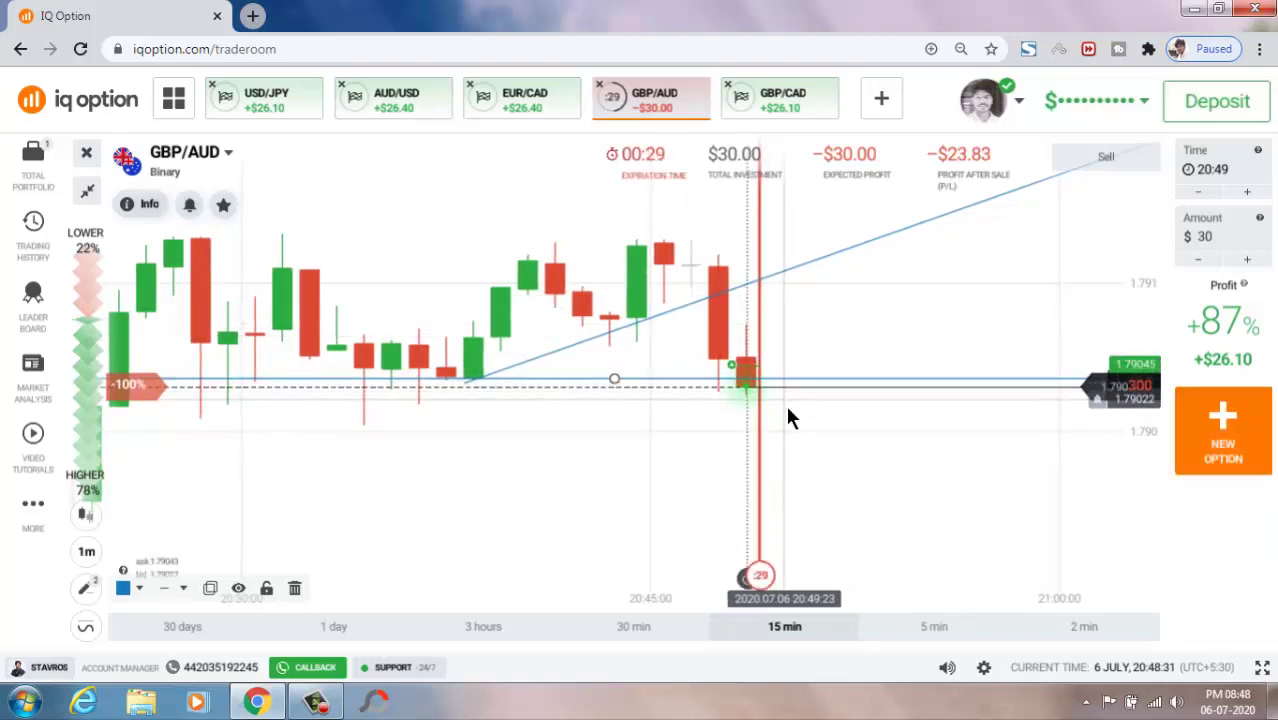
scroll(785, 414, down, 2)
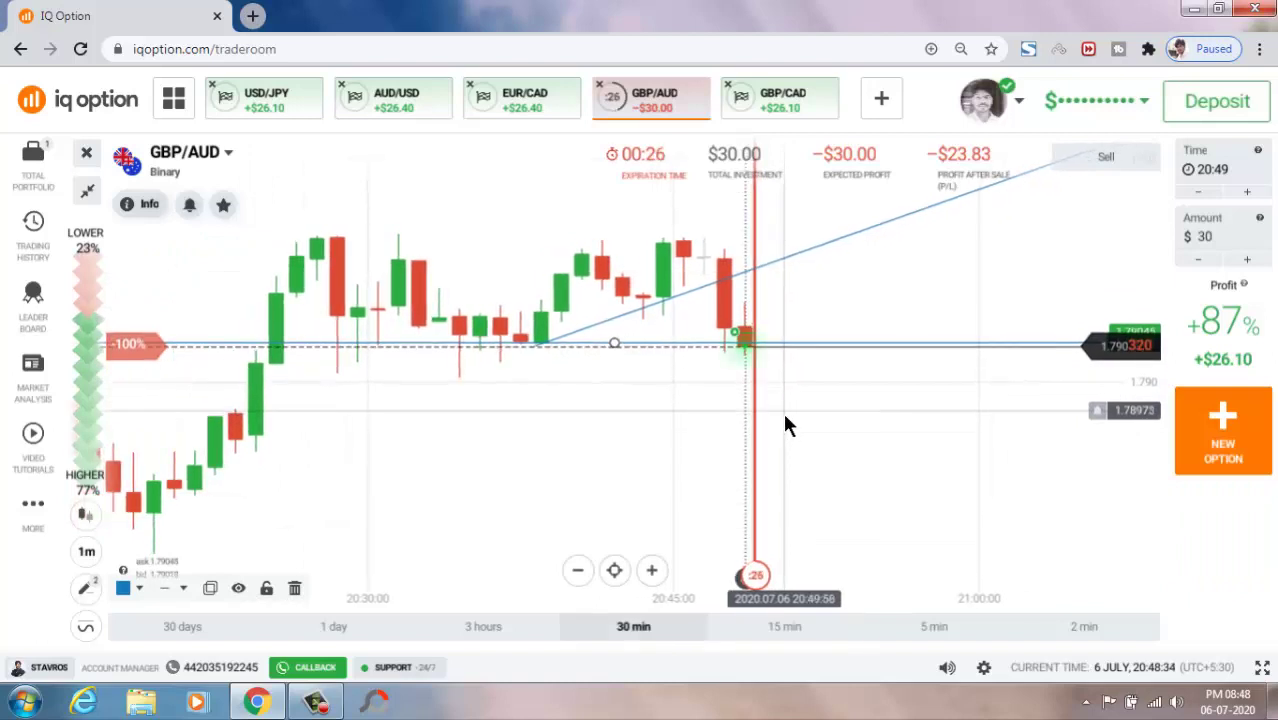
scroll(782, 412, up, 2)
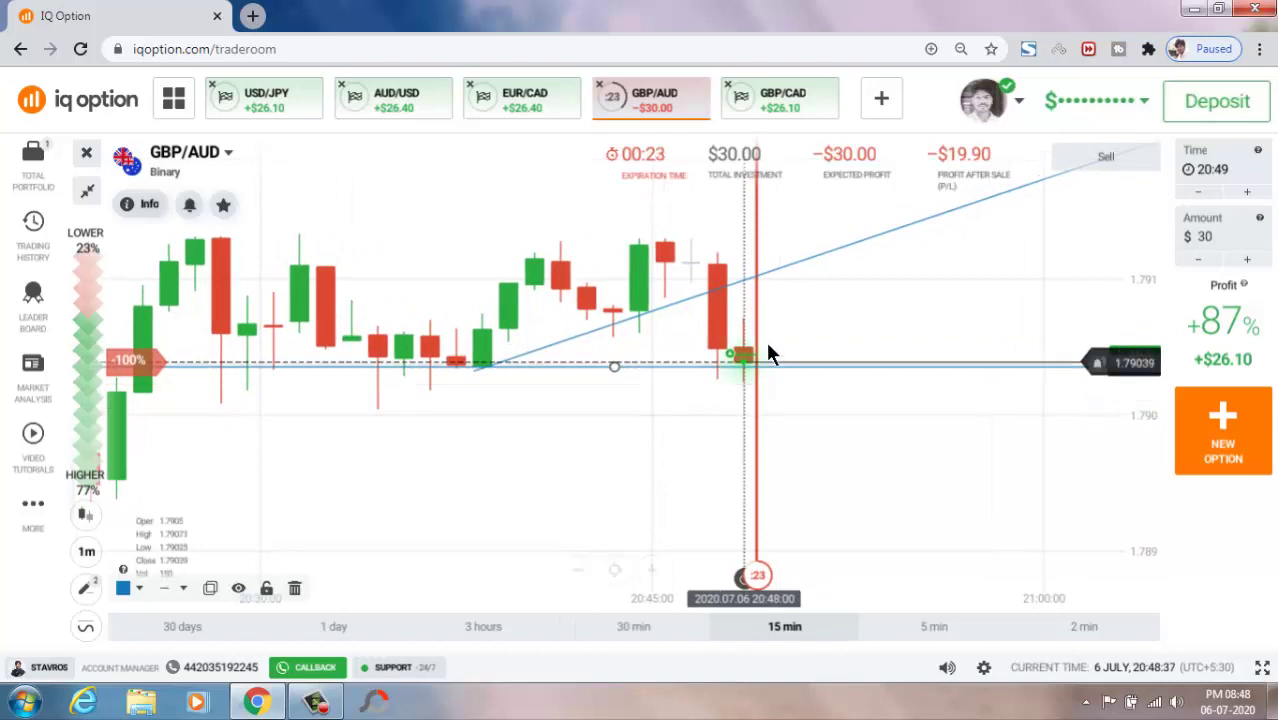
scroll(795, 440, up, 1)
scroll(797, 452, up, 1)
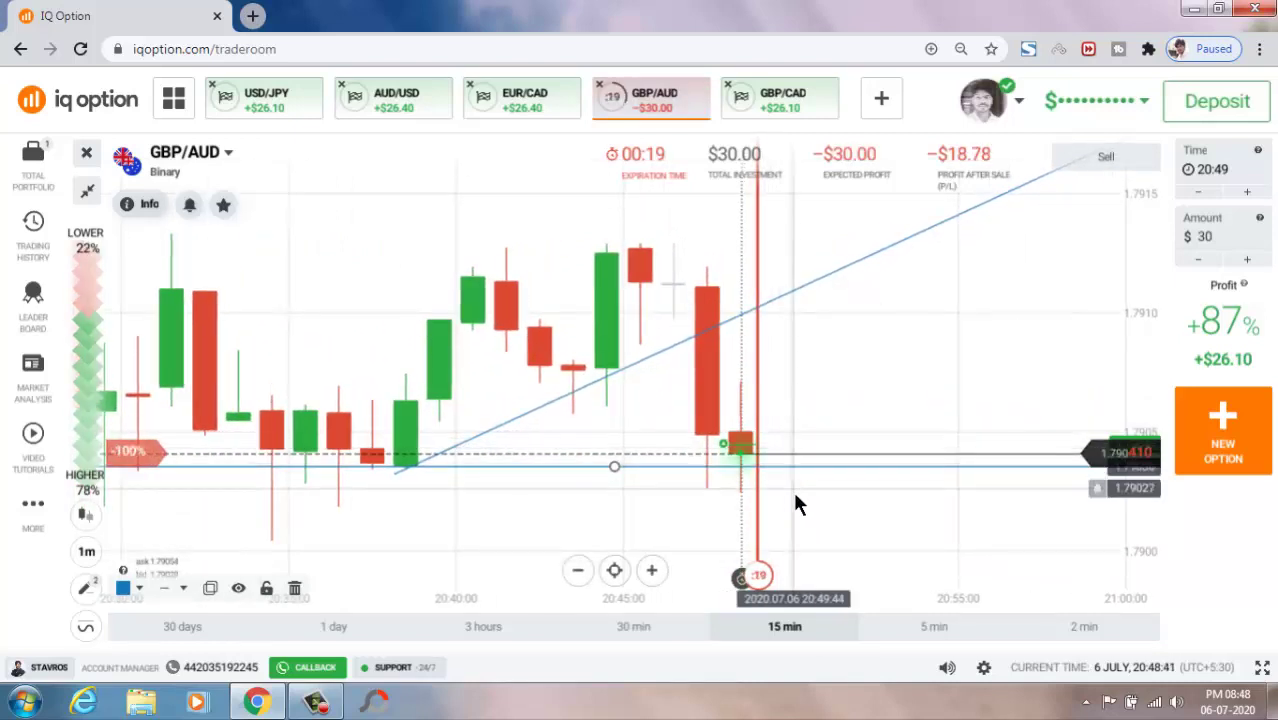
scroll(812, 512, down, 1)
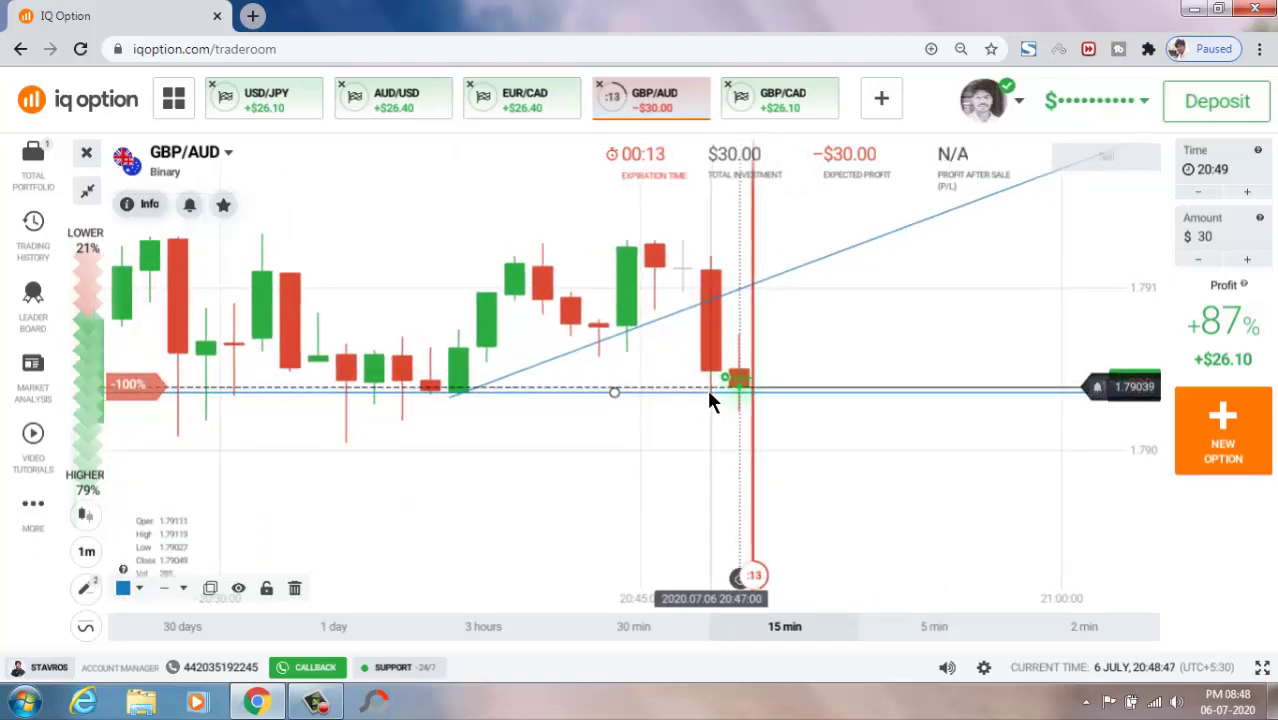
scroll(812, 465, up, 1)
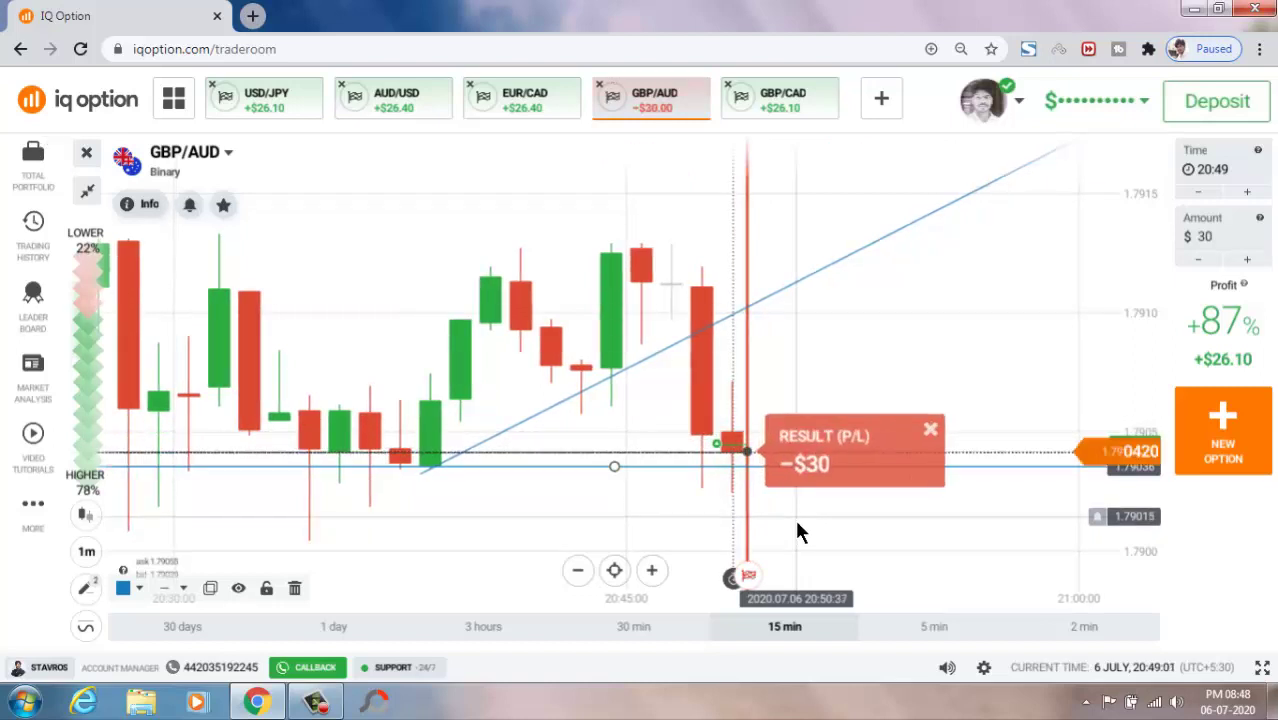
scroll(918, 377, down, 1)
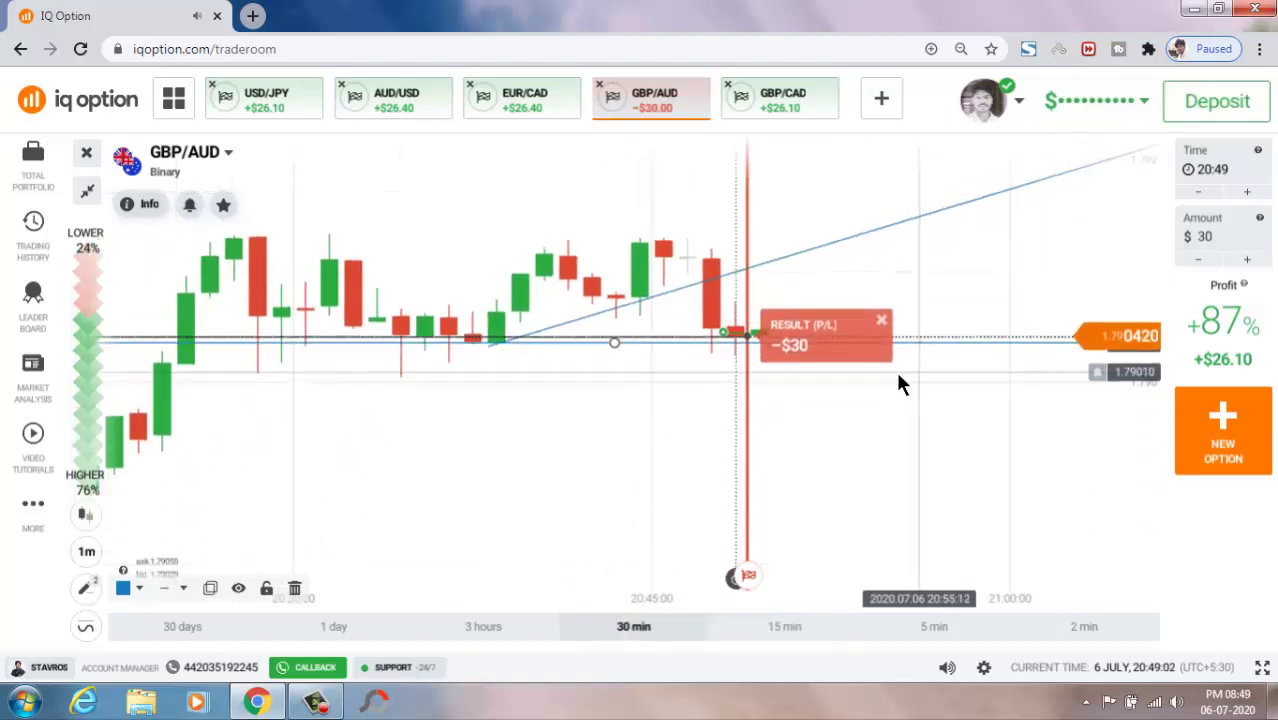
Dismiss the expired option's result and buy two $30 higher options on GBP/AUD expiring at 20:50
click(882, 322)
double_click(1215, 437)
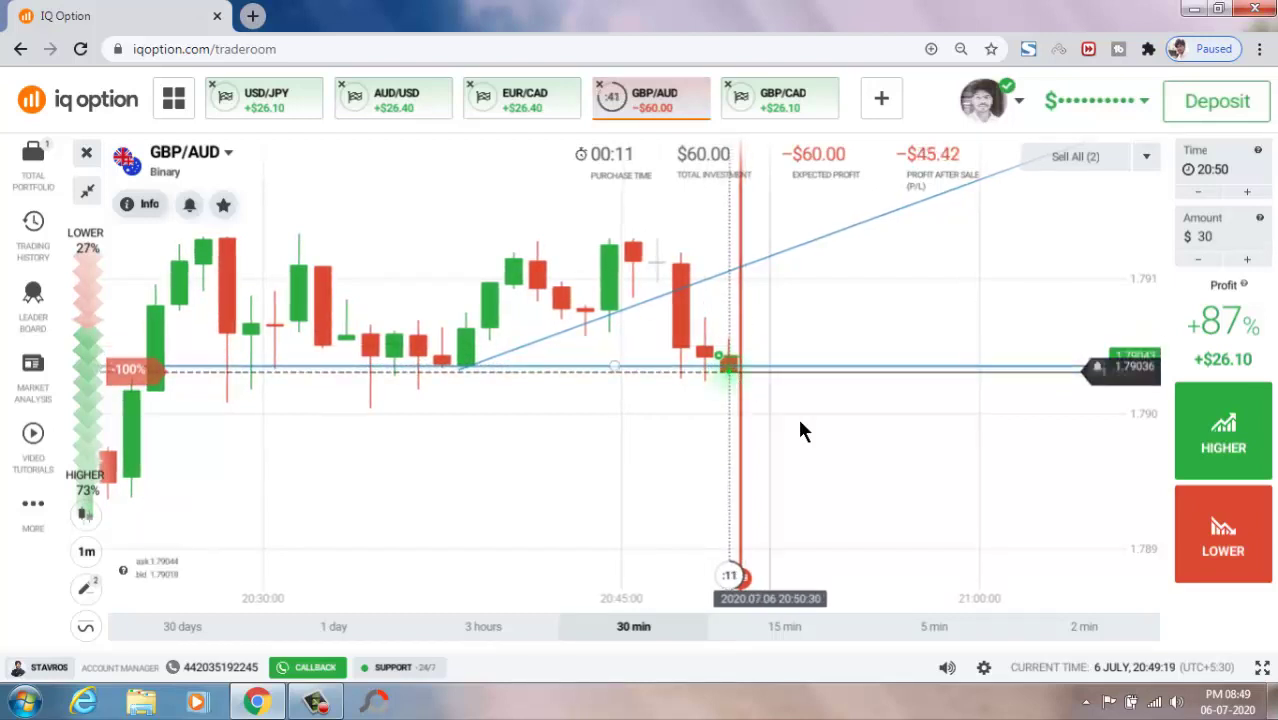
scroll(829, 445, down, 2)
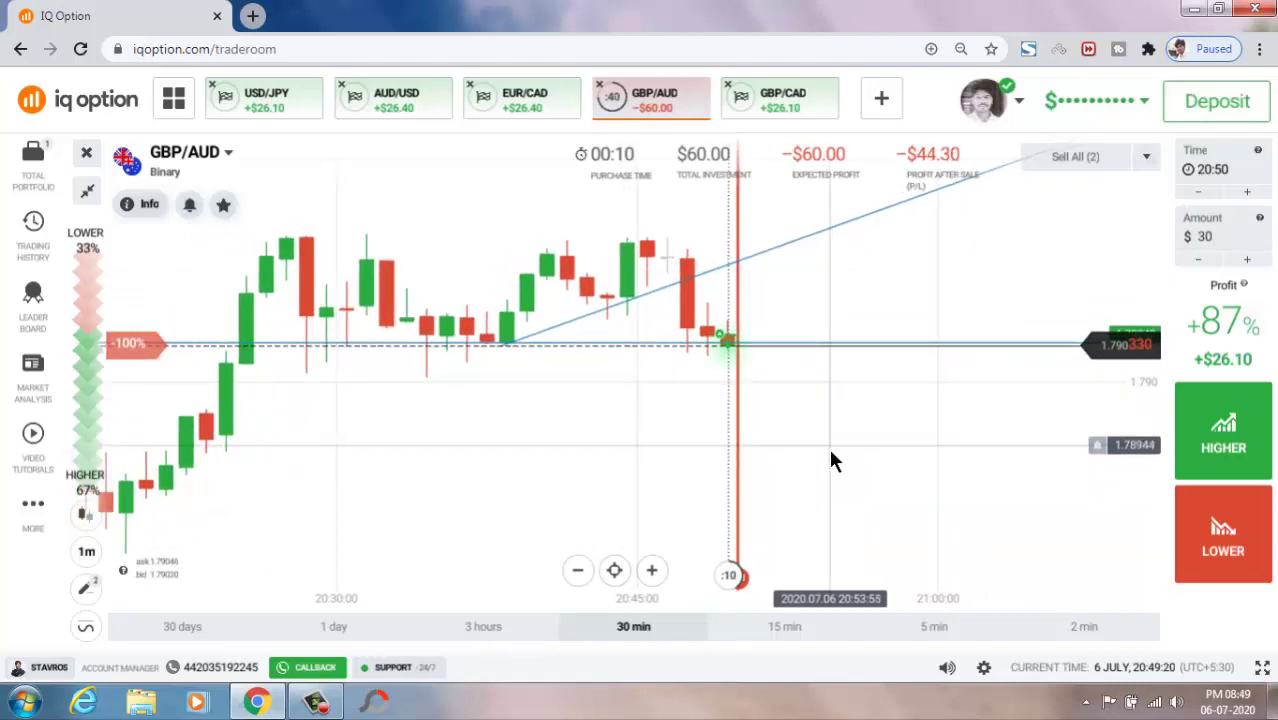
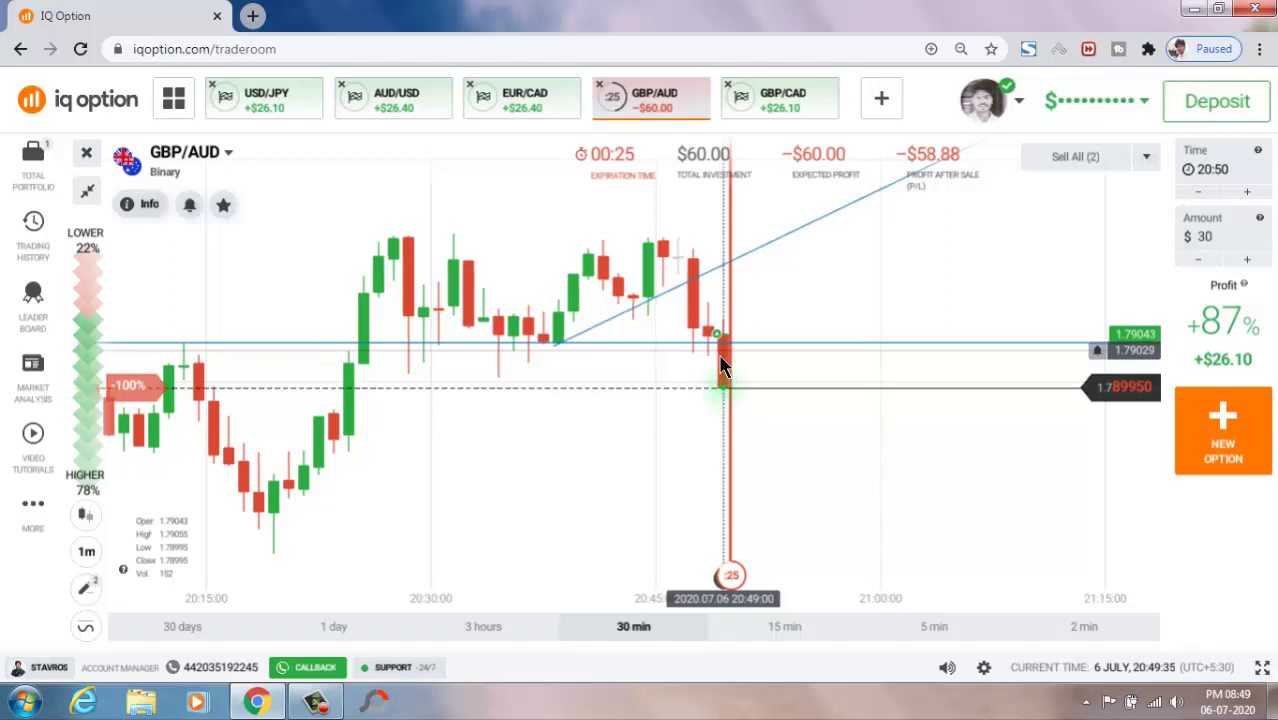
Follow the GBP/AUD candles below the horizontal line until the two 20:50 options expire, and check their result
scroll(824, 395, down, 2)
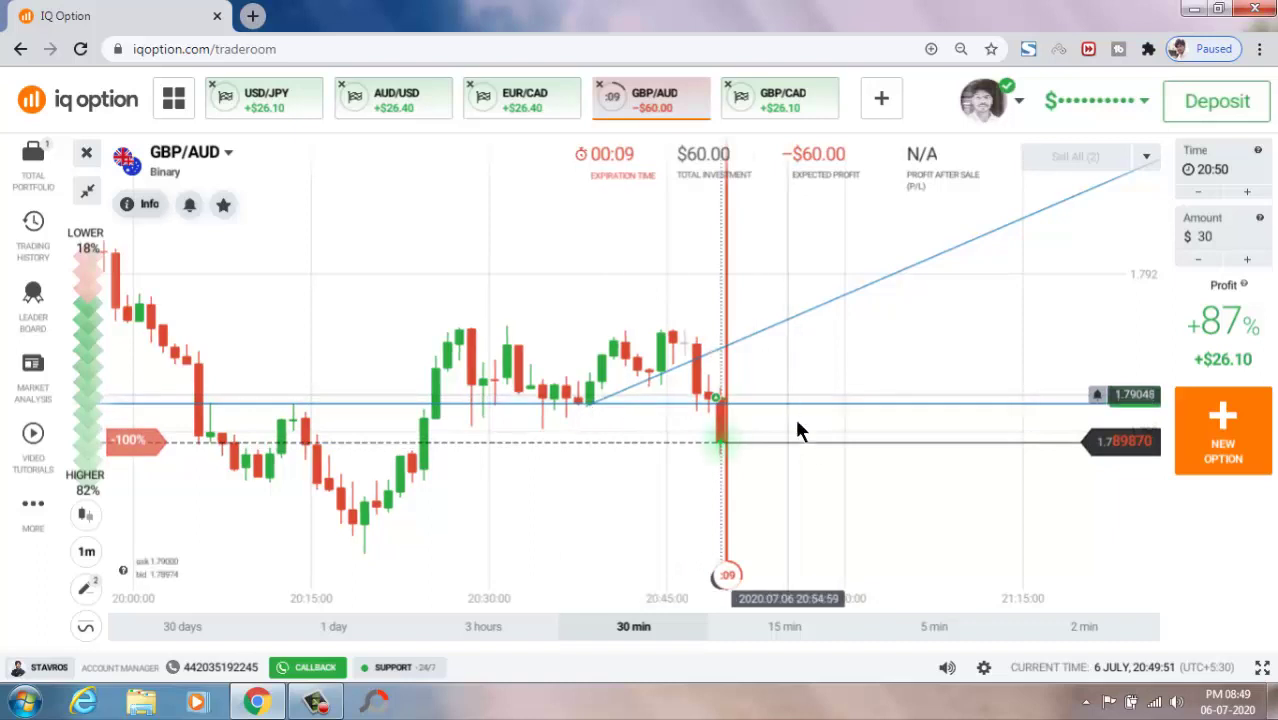
scroll(820, 454, up, 2)
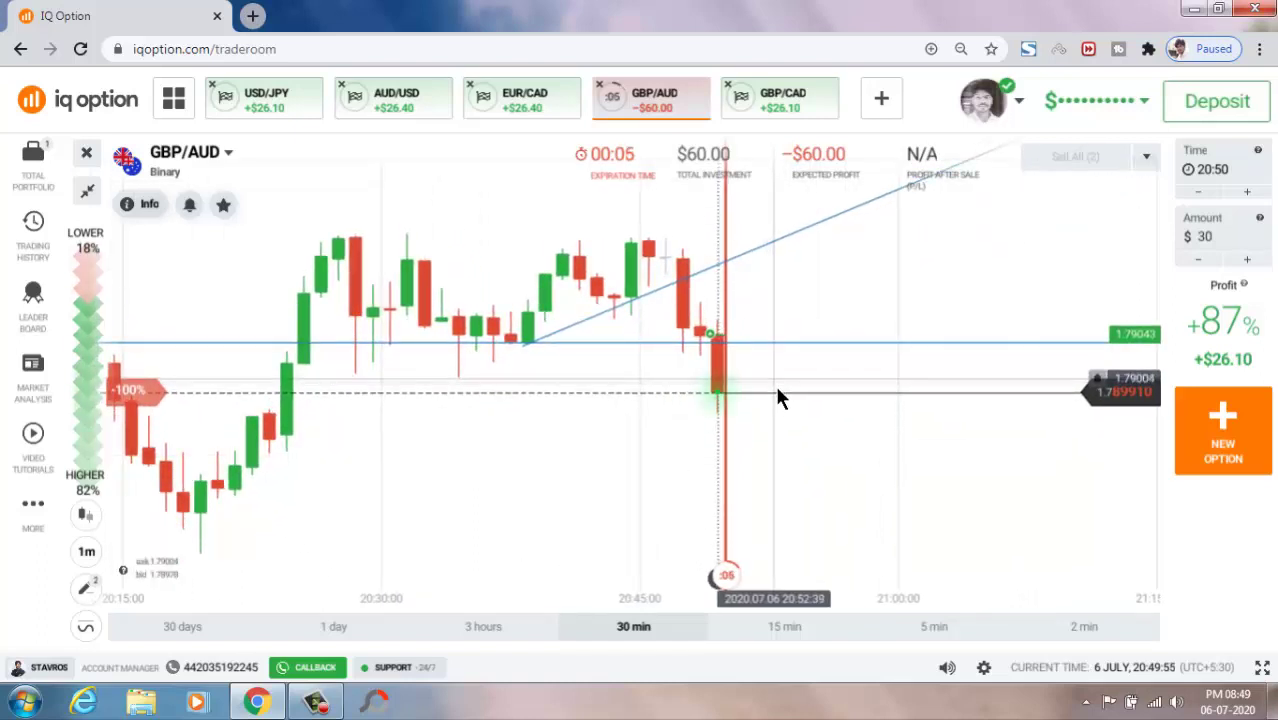
scroll(777, 390, down, 2)
scroll(787, 417, down, 2)
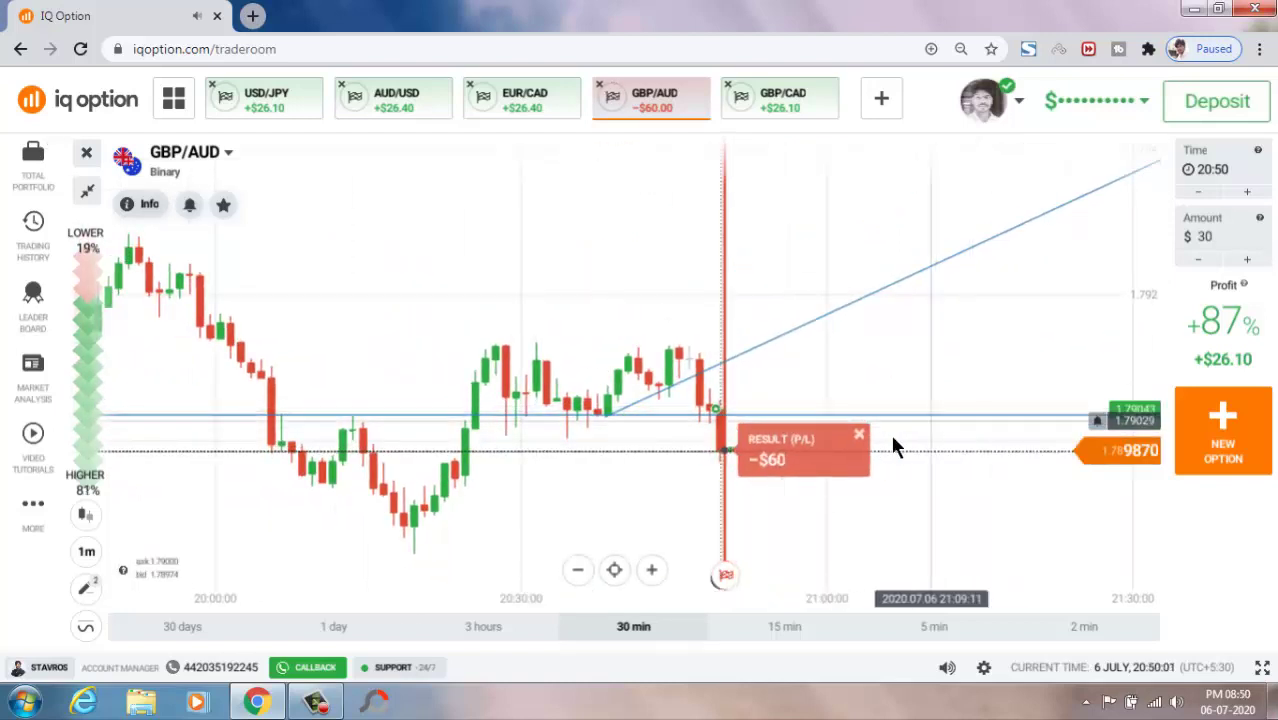
Dismiss the expired options' result and draw a rising GBP/AUD trend line from about 1.7892 at 20:00 to about 1.7904 at 21:36
click(859, 437)
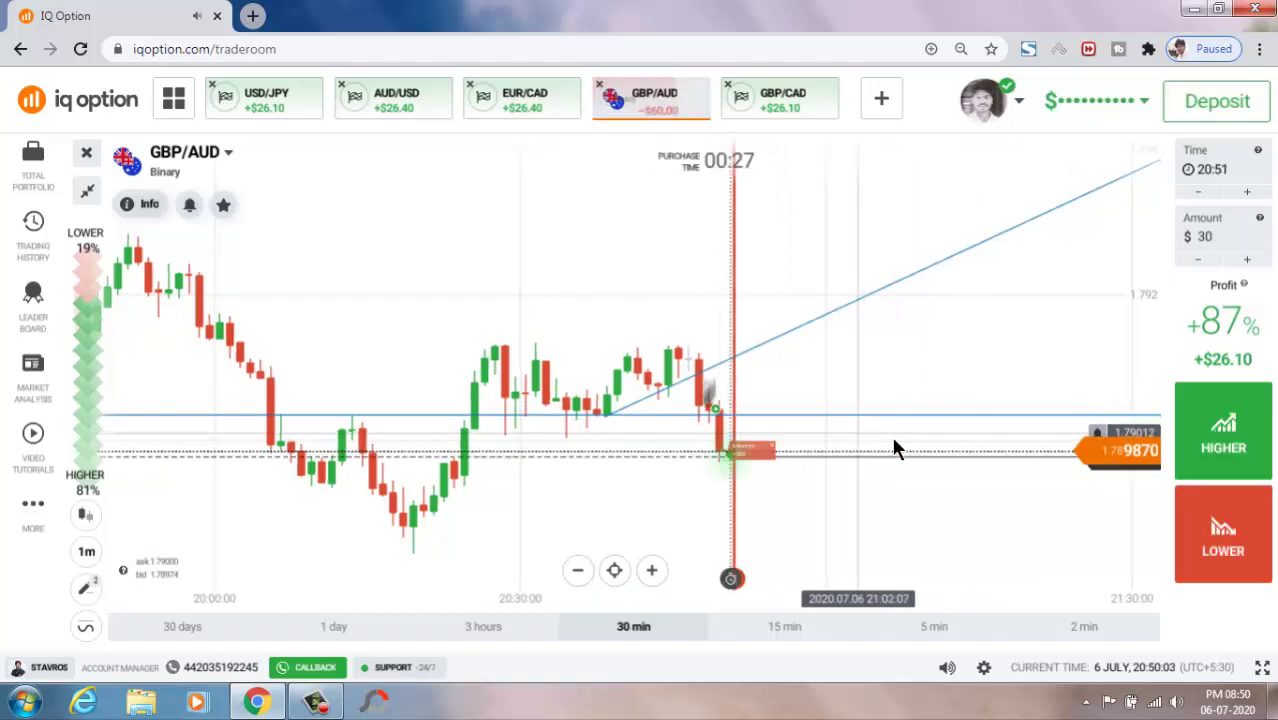
scroll(893, 435, down, 2)
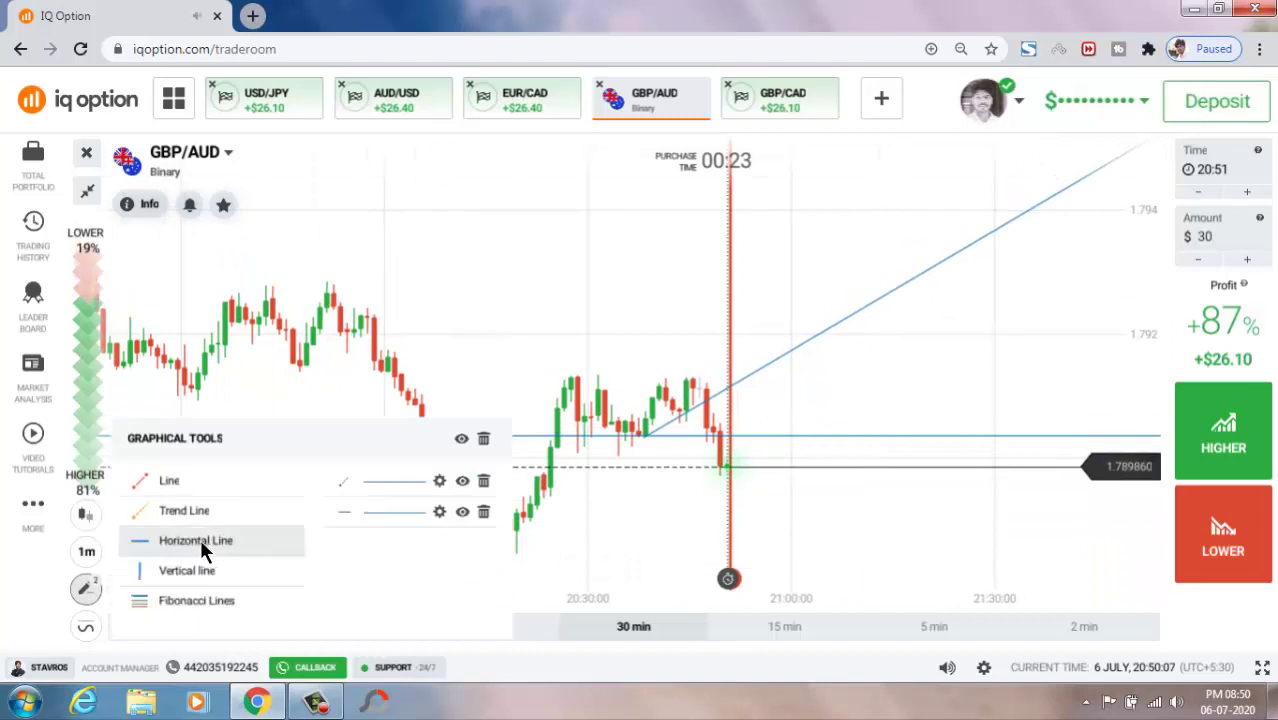
click(200, 515)
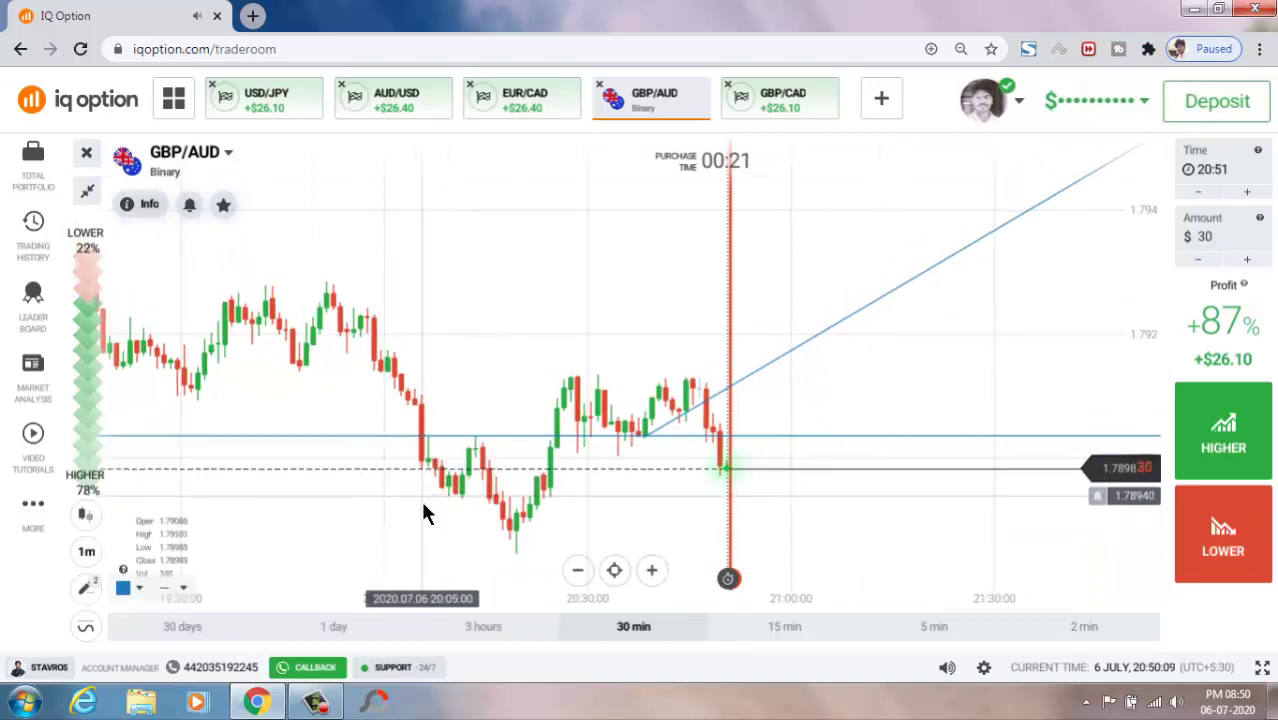
drag(393, 506, 1034, 438)
Buy three $30 higher options on GBP/AUD expiring at 20:51
scroll(930, 516, up, 3)
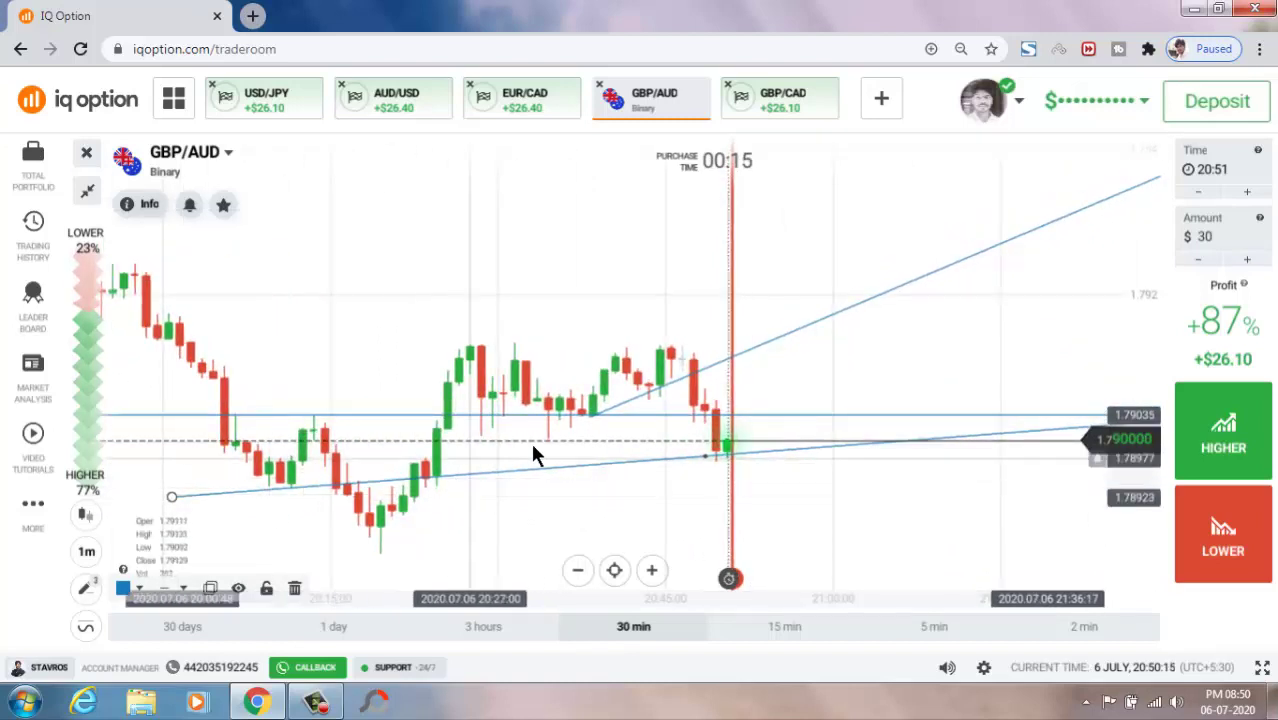
click(1227, 445)
click(1225, 440)
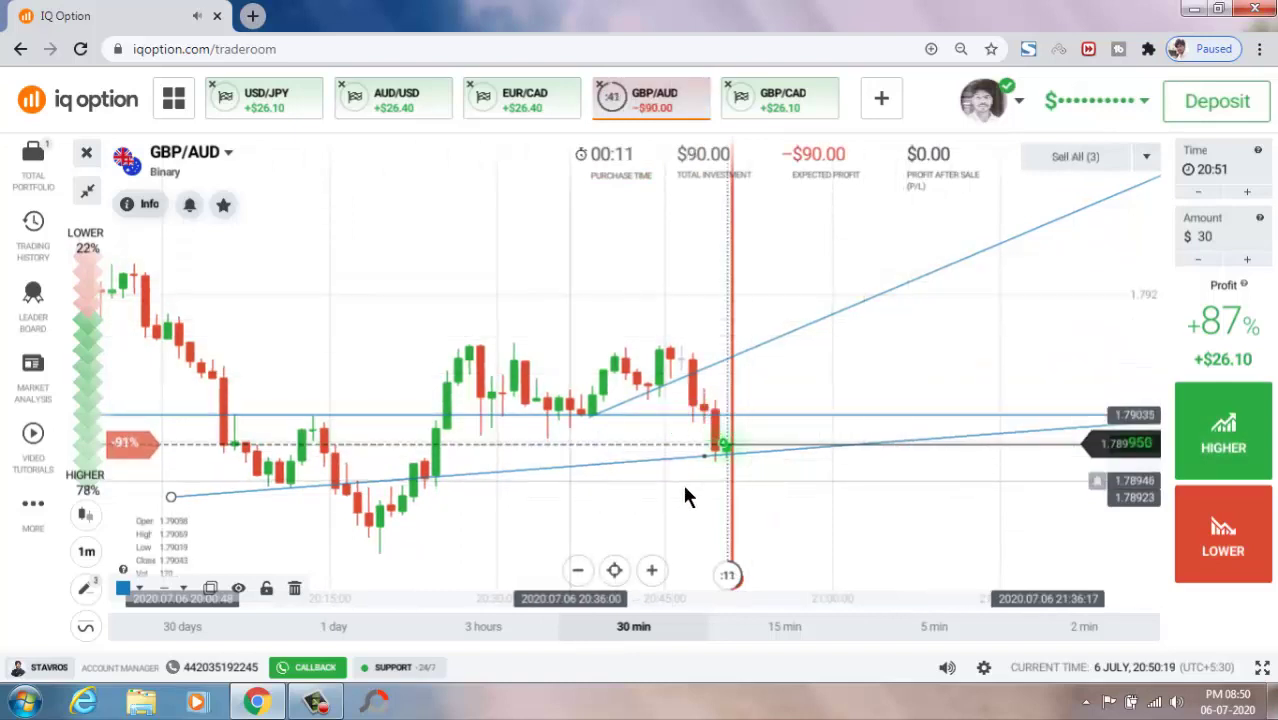
Follow the GBP/AUD candles between the new trend line and the horizontal line until the 20:51 options expire, and check their result
scroll(944, 510, down, 2)
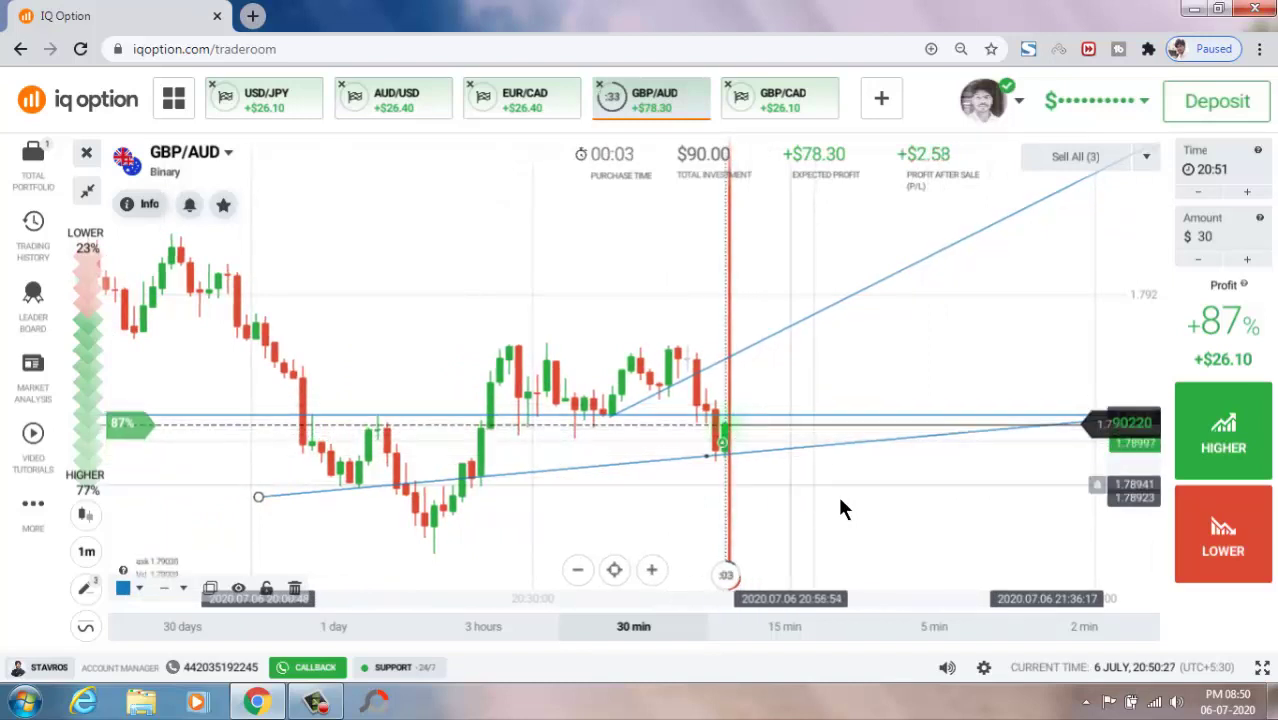
scroll(874, 494, up, 2)
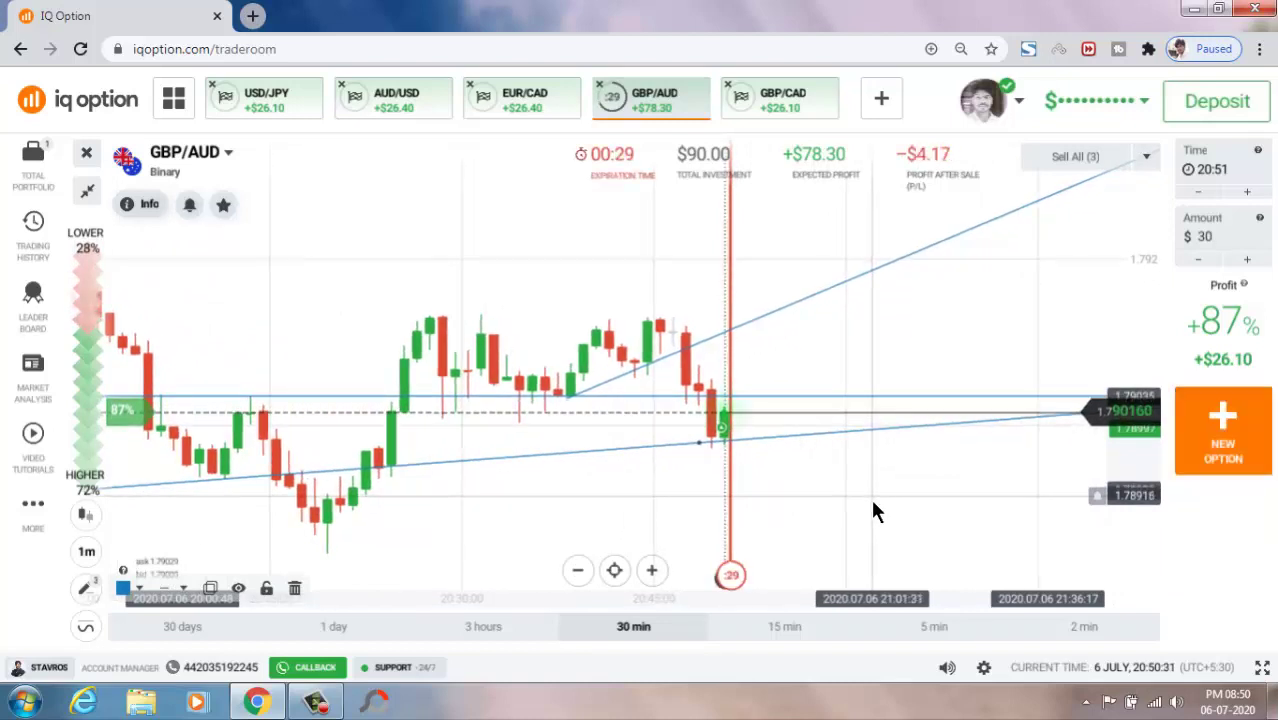
scroll(870, 495, down, 2)
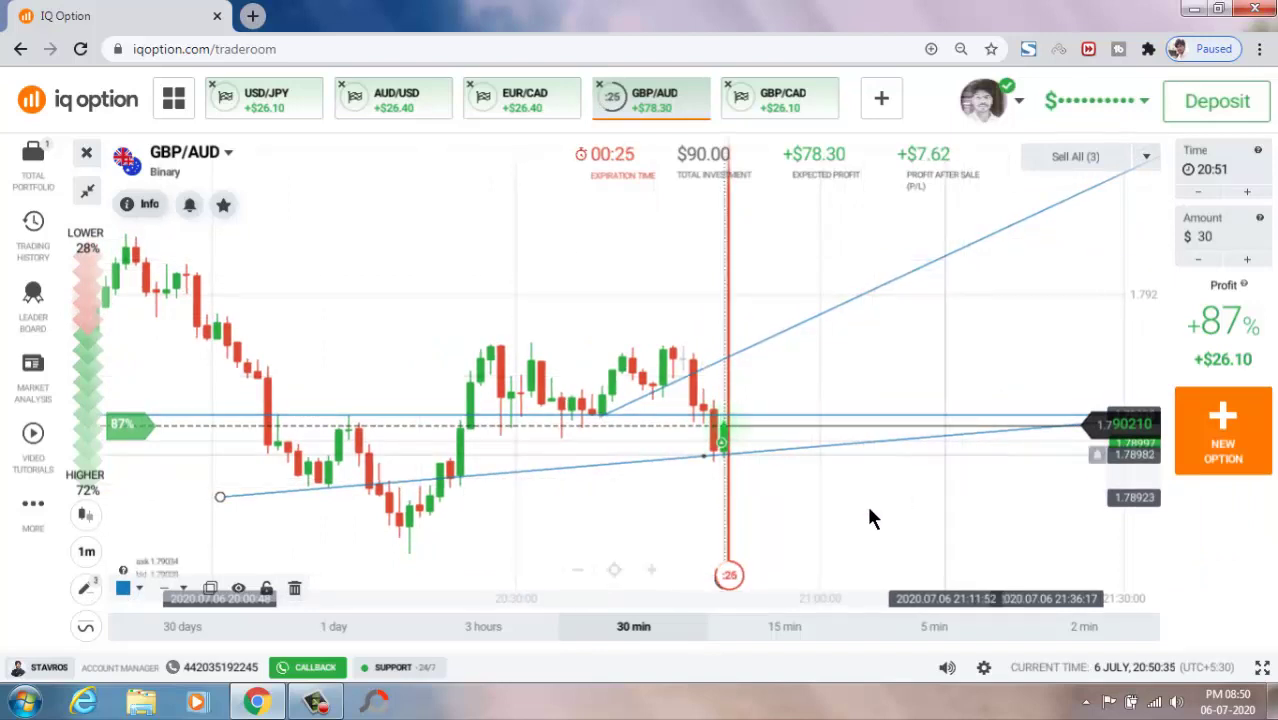
scroll(863, 505, up, 2)
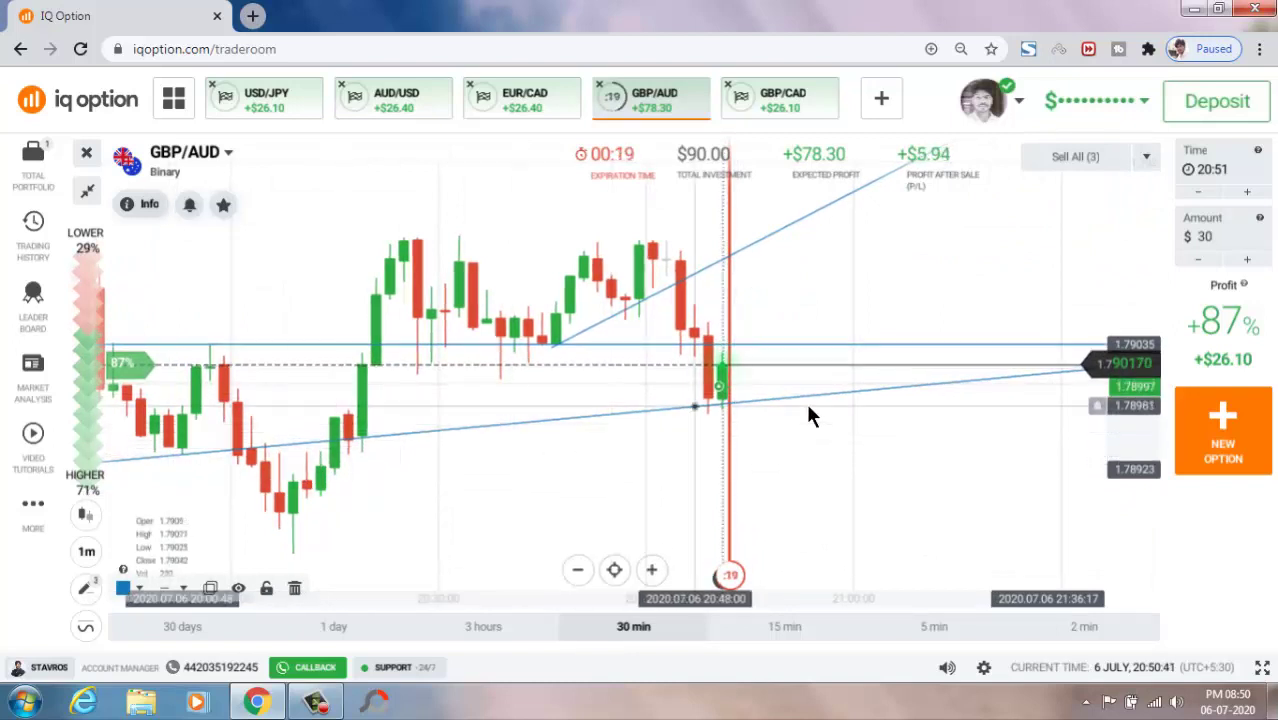
scroll(892, 478, down, 2)
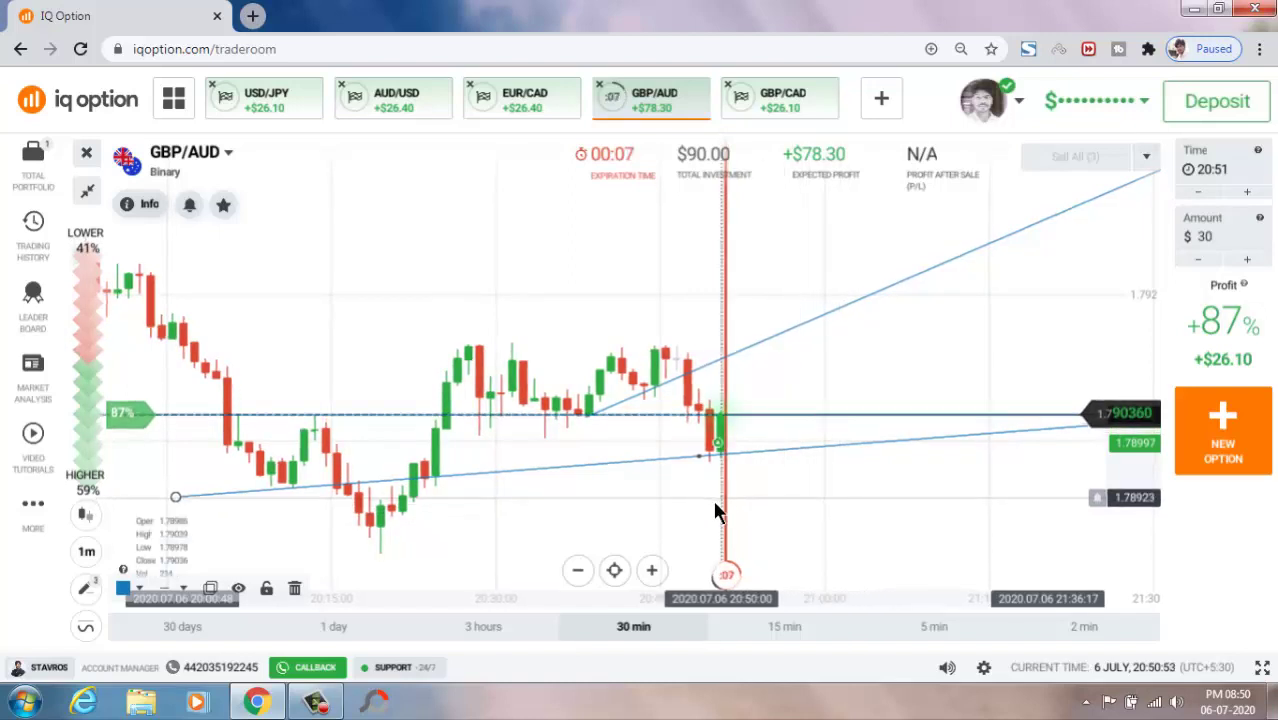
scroll(880, 503, down, 1)
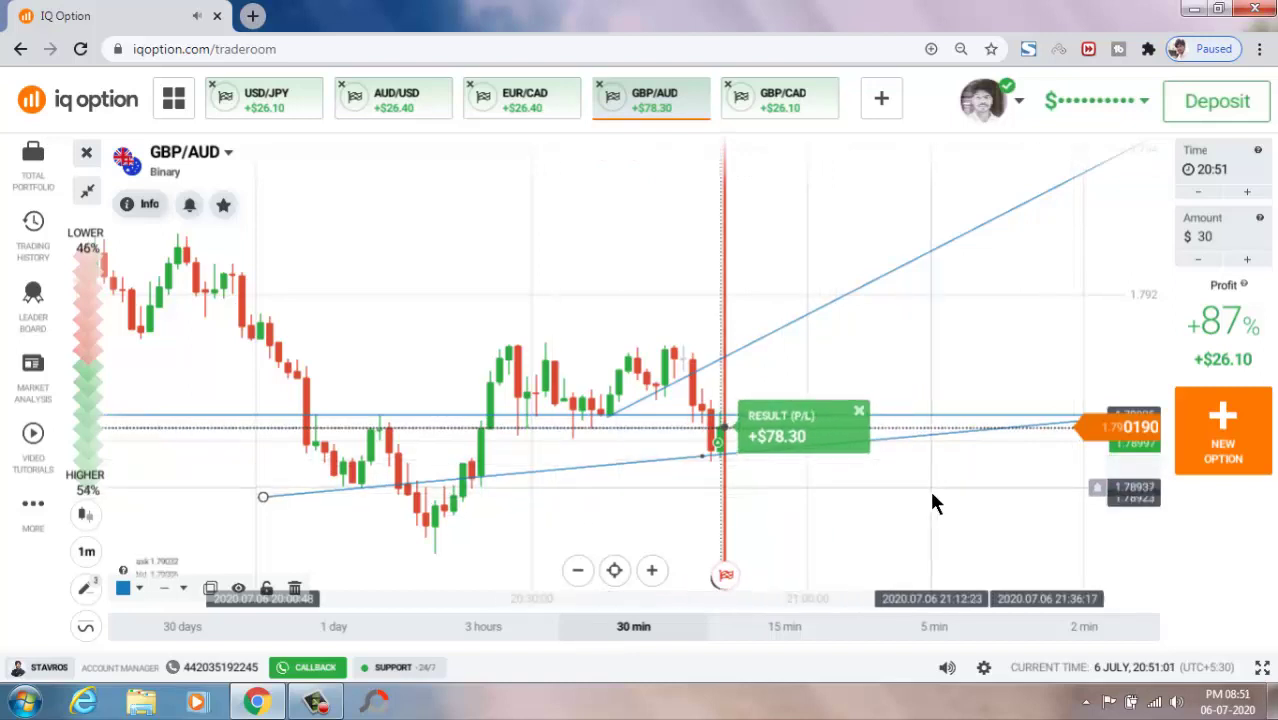
Examine the longer GBP/AUD price history, and review the option results of all five currency pairs side by side
scroll(968, 499, down, 5)
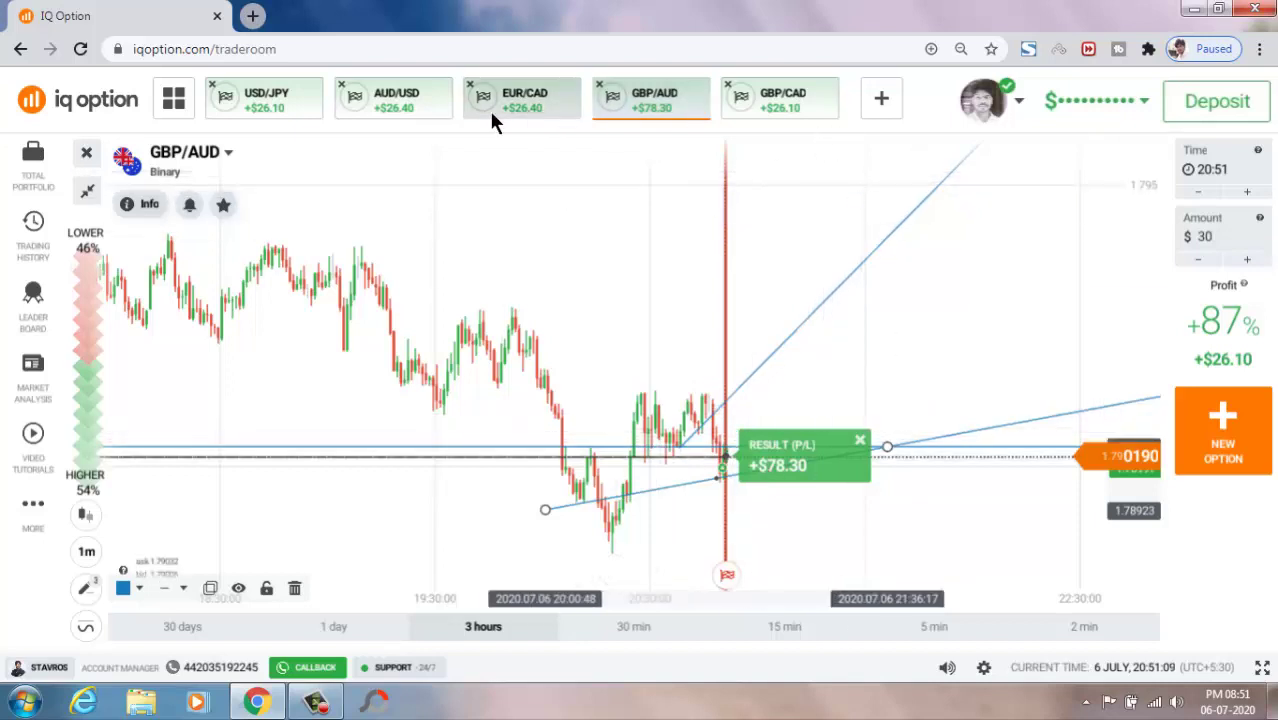
scroll(920, 370, down, 1)
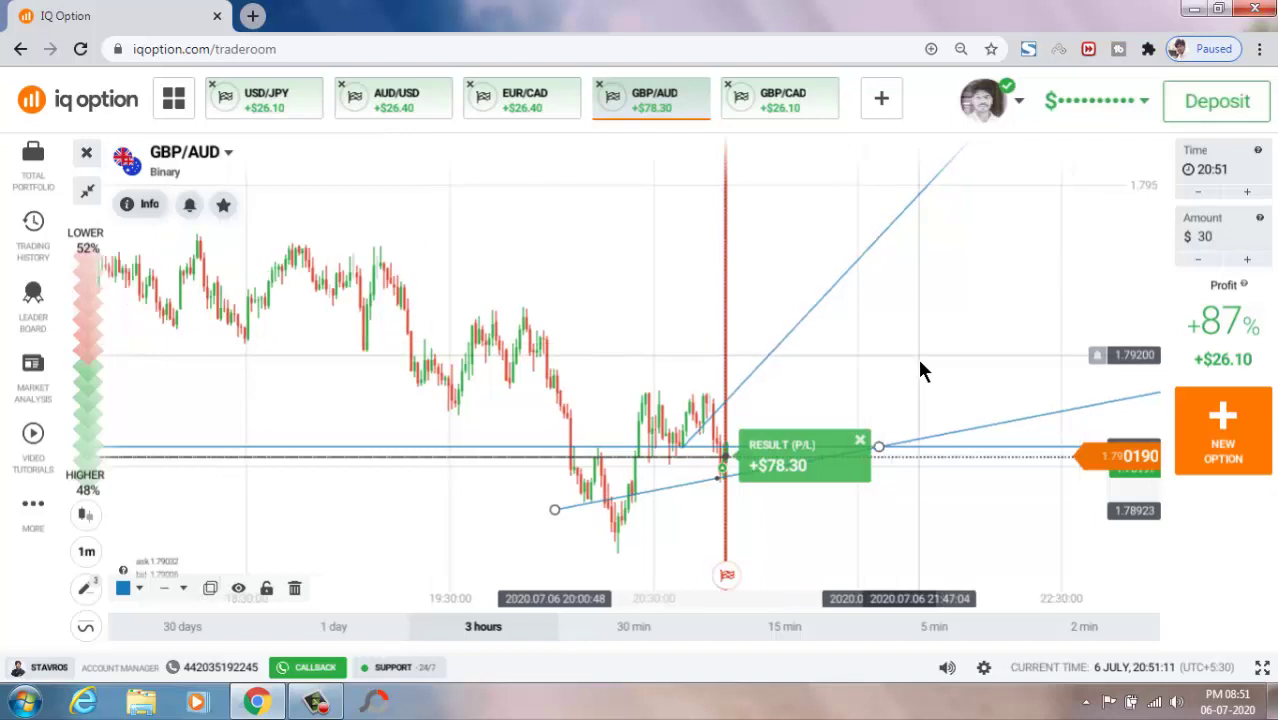
scroll(920, 370, down, 2)
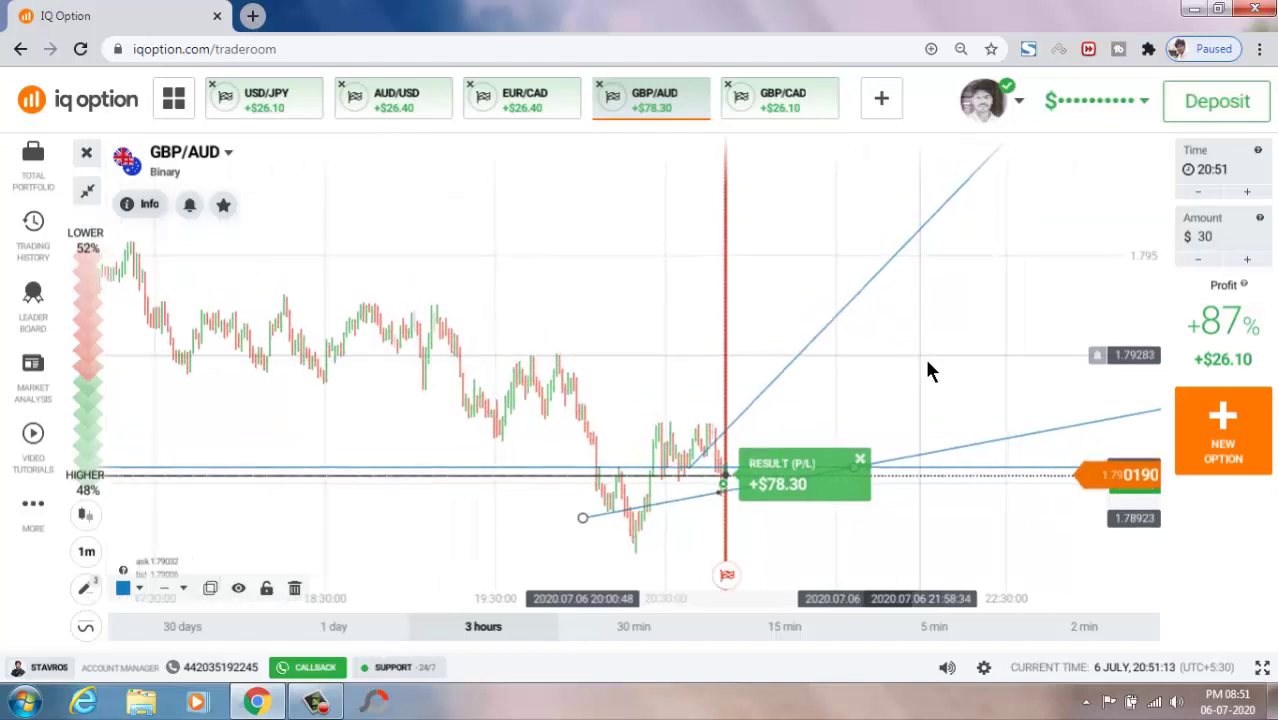
scroll(930, 370, down, 2)
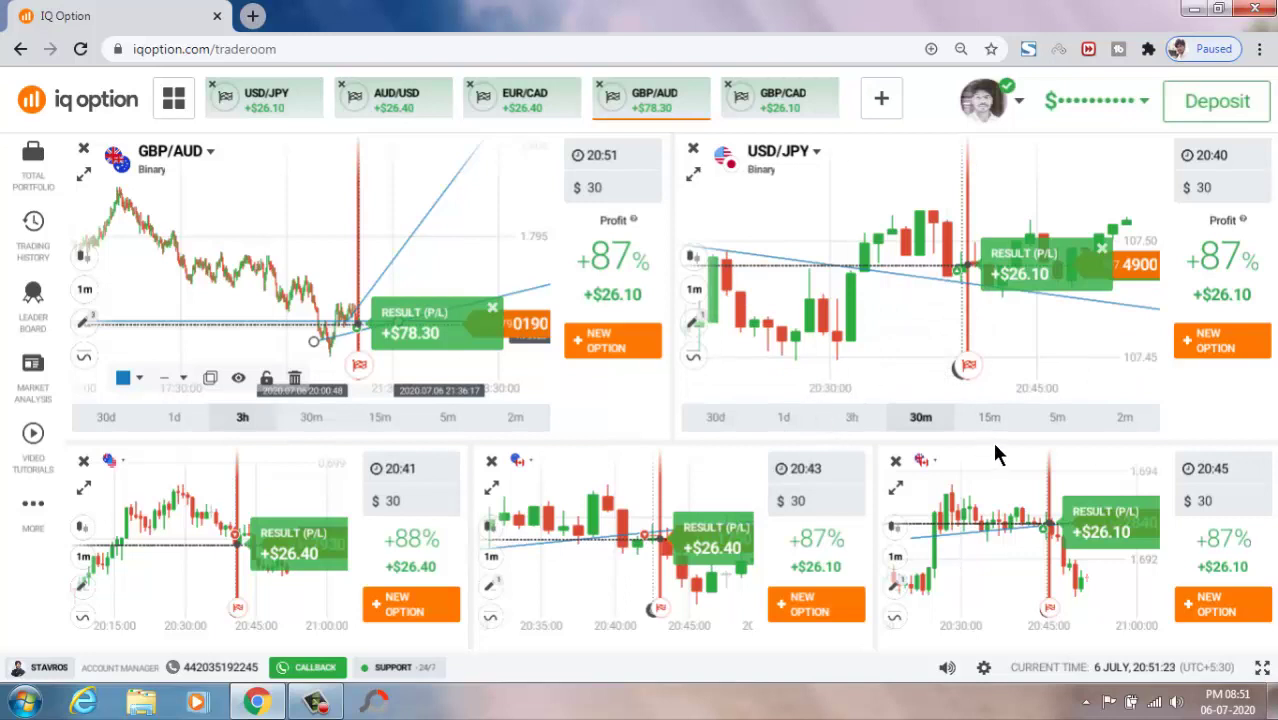
scroll(835, 396, down, 2)
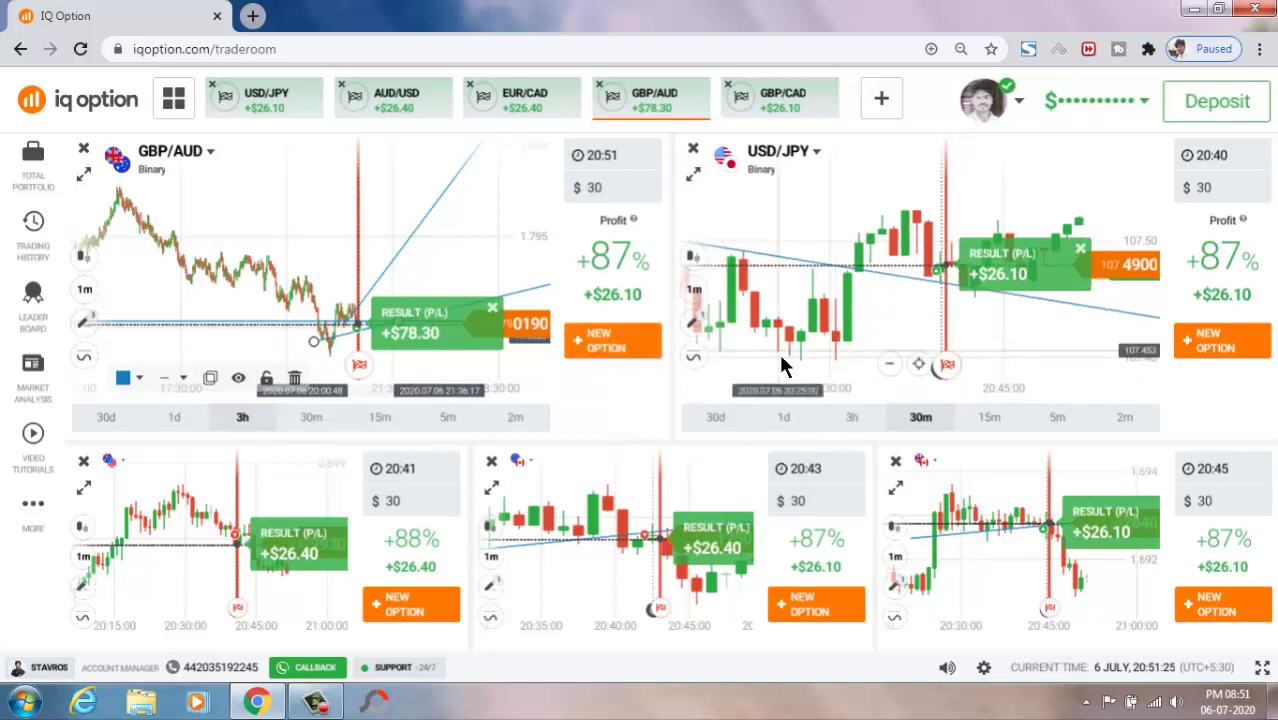